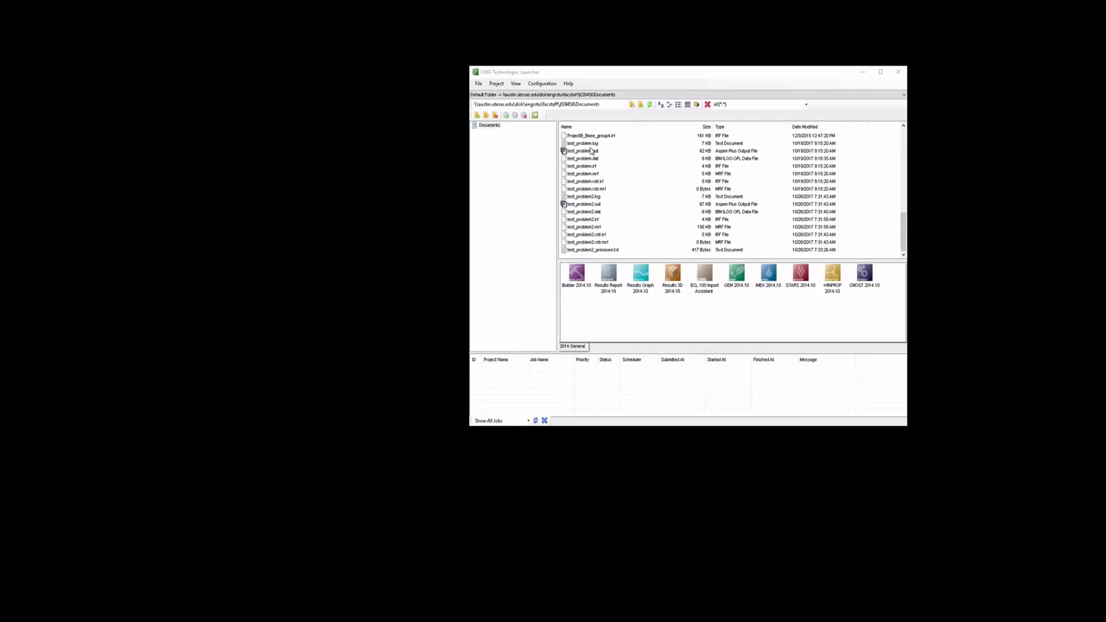
Open test_problem2.dat from the Launcher's Documents list in Notepad++.
{"action": "left_click", "coordinate": [584, 211]}
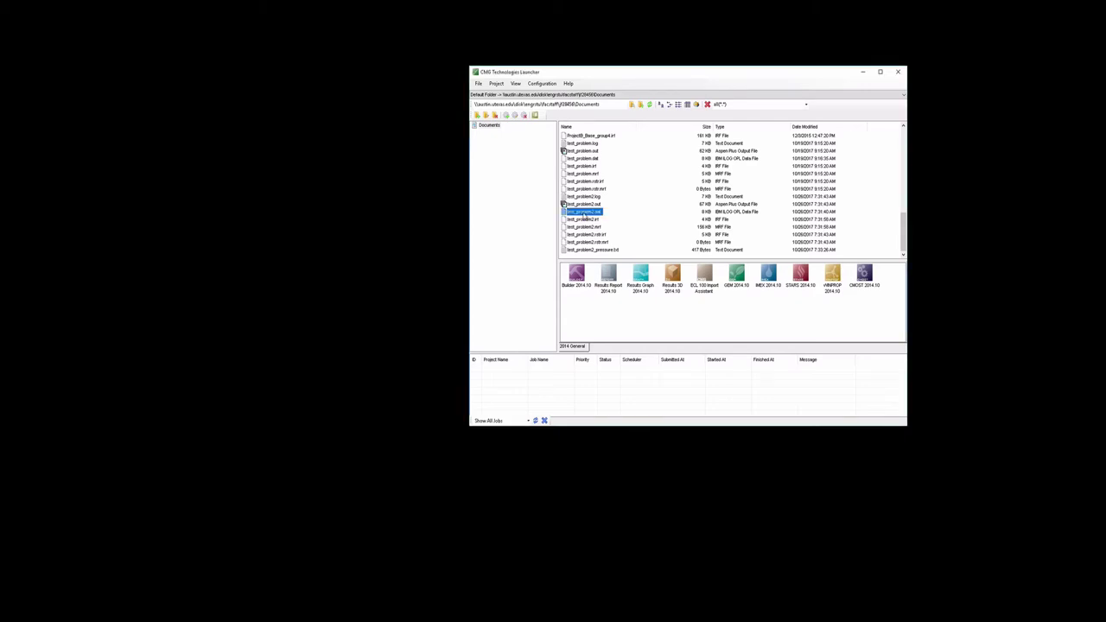
{"action": "right_click", "coordinate": [585, 214]}
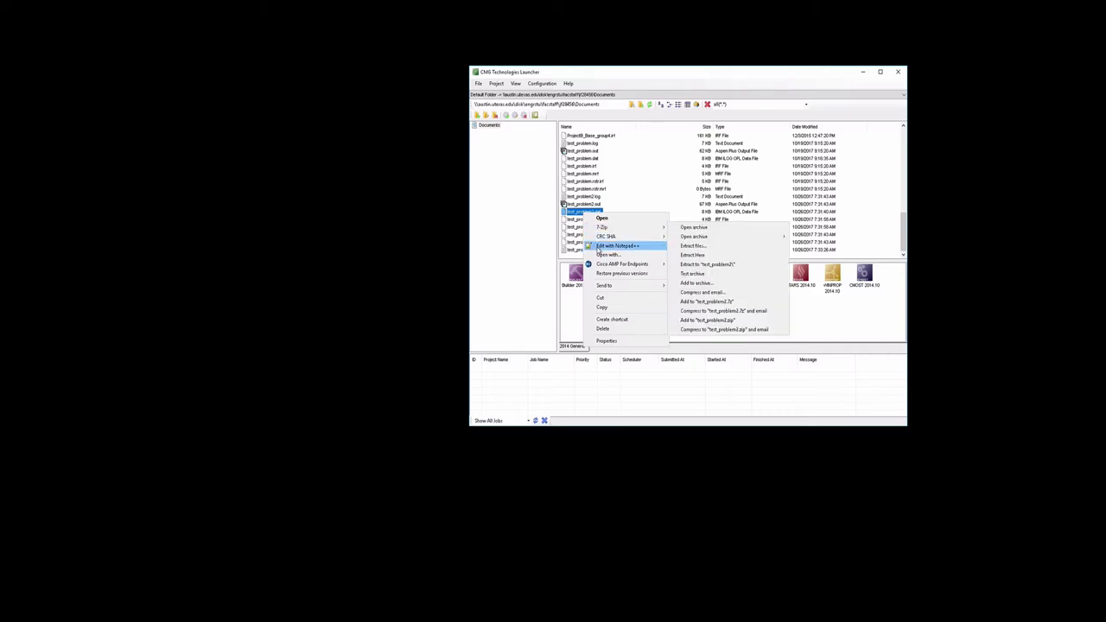
{"action": "left_click", "coordinate": [597, 247]}
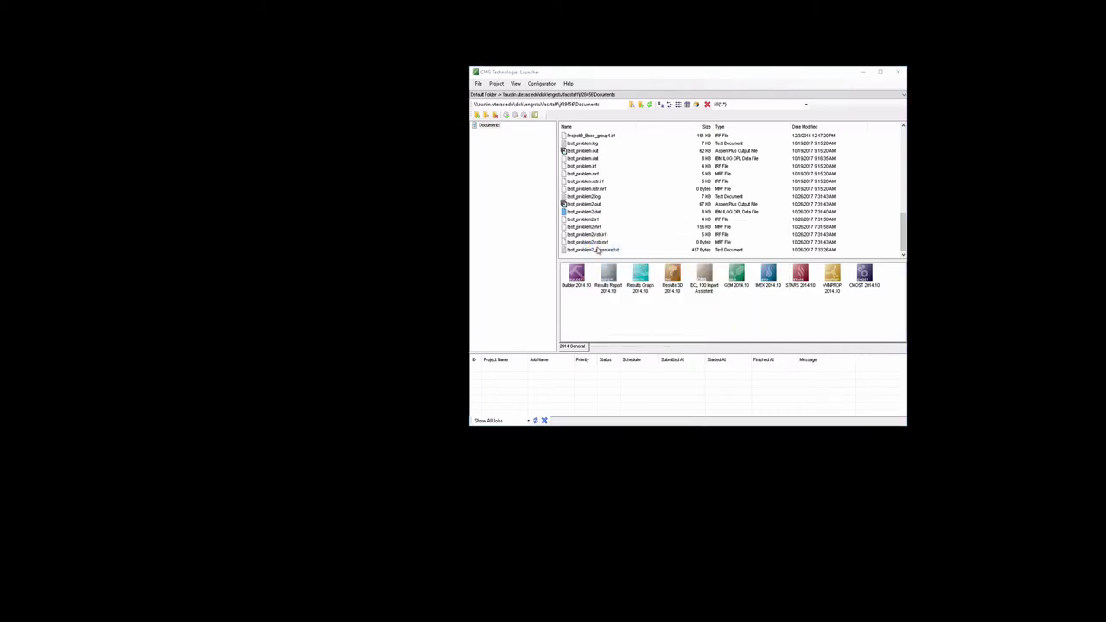
Change the GRID VARI block counts to 54 22 1.
{"action": "left_click_drag", "start_coordinate": [569, 136], "coordinate": [620, 136]}
{"action": "scroll", "coordinate": [527, 302], "scroll_direction": "down", "scroll_amount": 3}
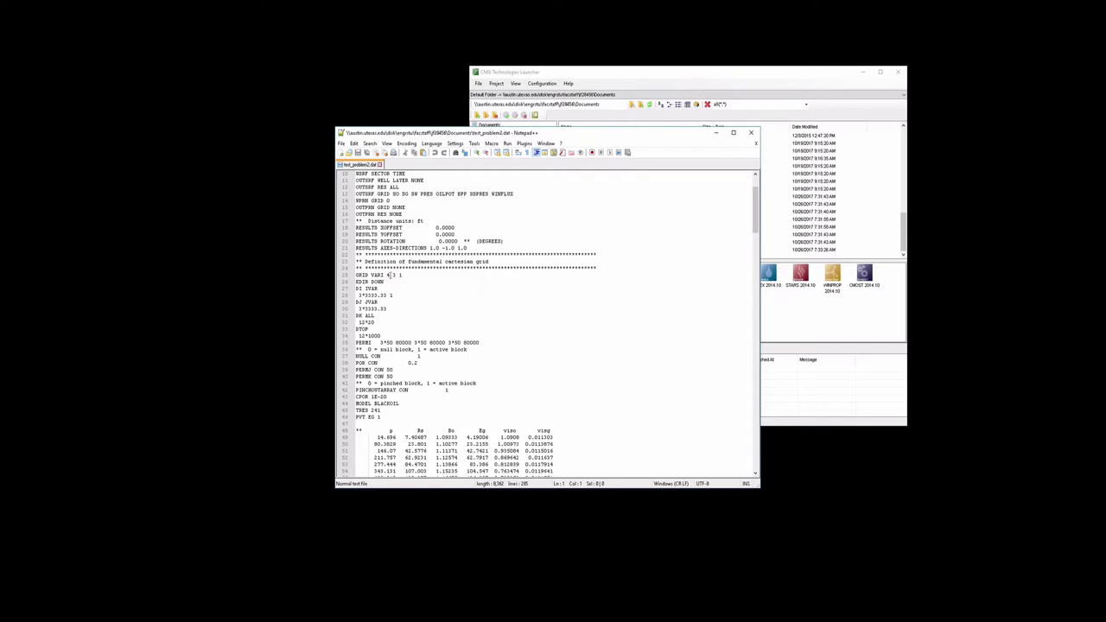
{"action": "left_click", "coordinate": [389, 275]}
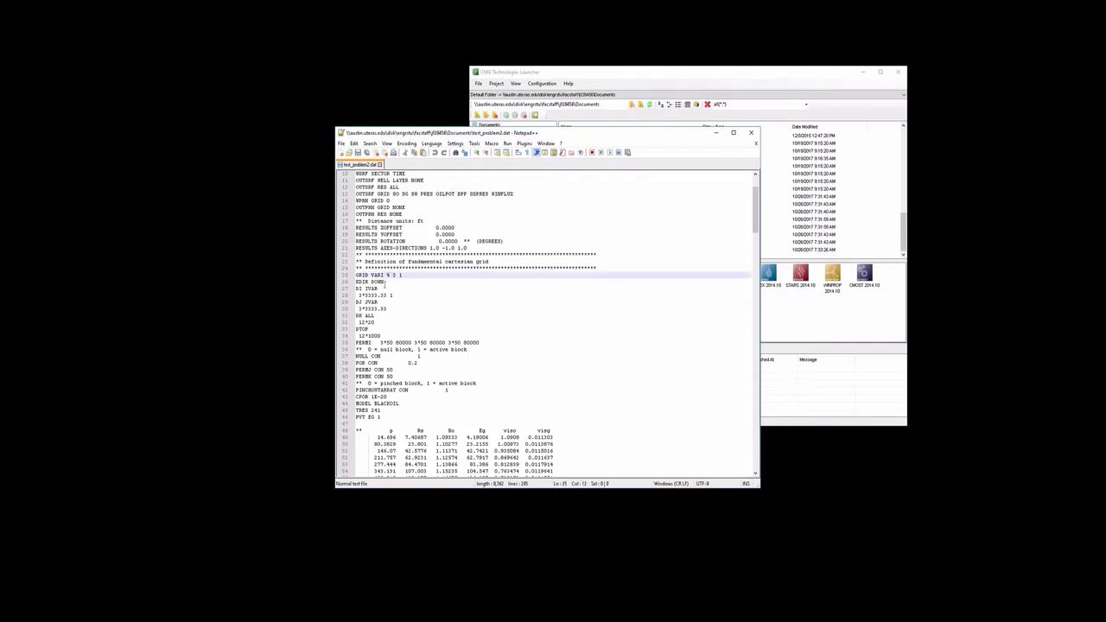
{"action": "key", "text": "Delete"}
{"action": "type", "text": "92"}
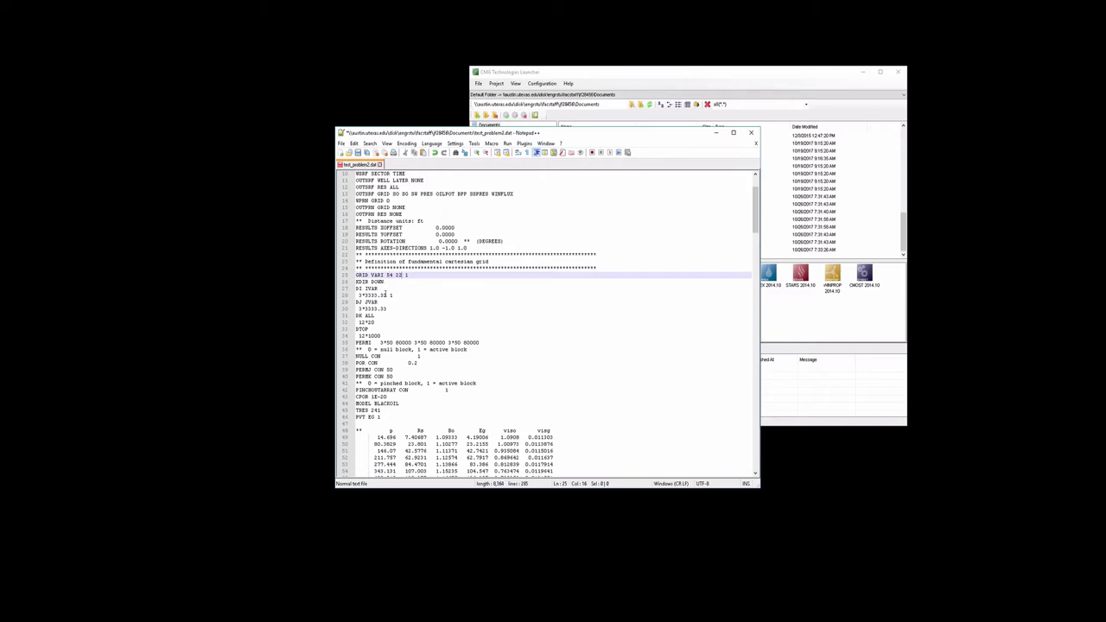
Replace the DI cell width with 54 equal cells (54*130.75).
{"action": "left_click", "coordinate": [385, 294]}
{"action": "key", "text": "Down"}
{"action": "key", "text": "Home"}
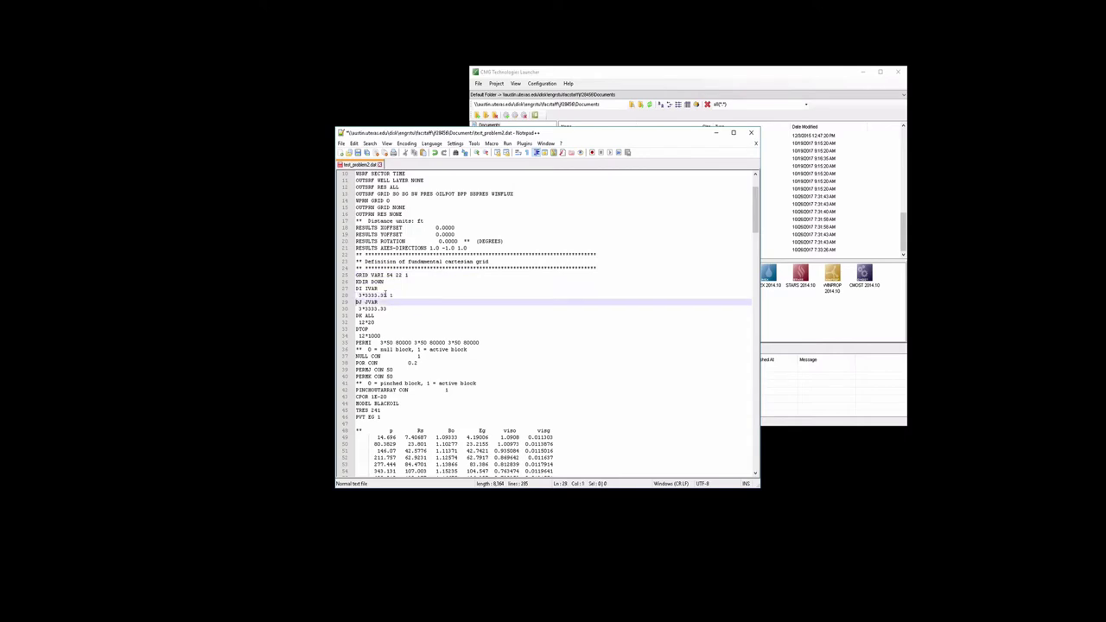
{"action": "key", "text": "Up"}
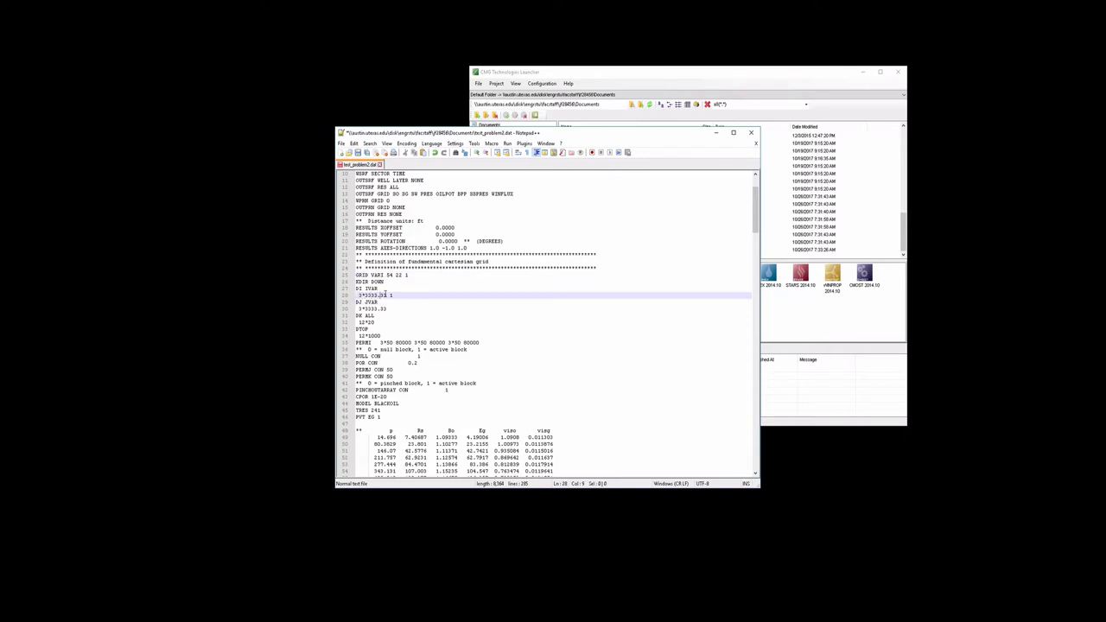
{"action": "key", "text": "End"}
{"action": "key", "text": "BackSpace"}
{"action": "key", "text": "BackSpace"}
{"action": "key", "text": "BackSpace"}
{"action": "key", "text": "BackSpace"}
{"action": "key", "text": "BackSpace"}
{"action": "key", "text": "BackSpace"}
{"action": "type", "text": "54*330.7"}
Set the DJ cell widths to 22*261.5.
{"action": "left_click", "coordinate": [391, 308]}
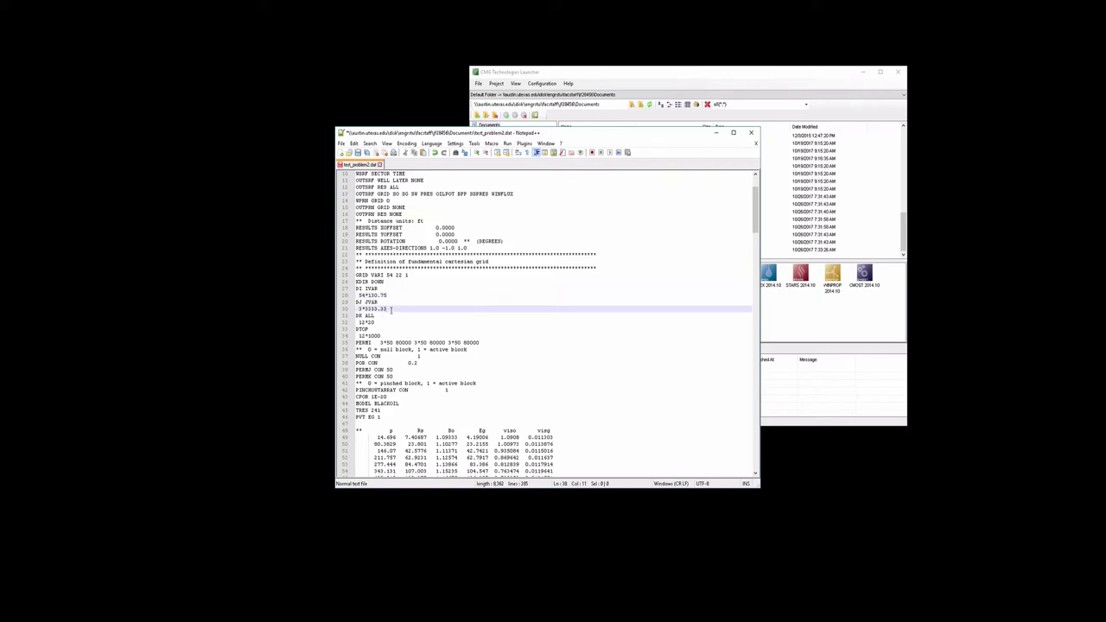
{"action": "key", "text": "BackSpace"}
{"action": "key", "text": "BackSpace"}
{"action": "key", "text": "BackSpace"}
{"action": "key", "text": "BackSpace"}
{"action": "key", "text": "BackSpace"}
{"action": "key", "text": "BackSpace"}
{"action": "key", "text": "BackSpace"}
{"action": "key", "text": "BackSpace"}
{"action": "type", "text": "22*24"}
{"action": "type", "text": "1.5"}
Set DK ALL to 1188*100 and DTOP to 1188*1000.
{"action": "left_click", "coordinate": [362, 322]}
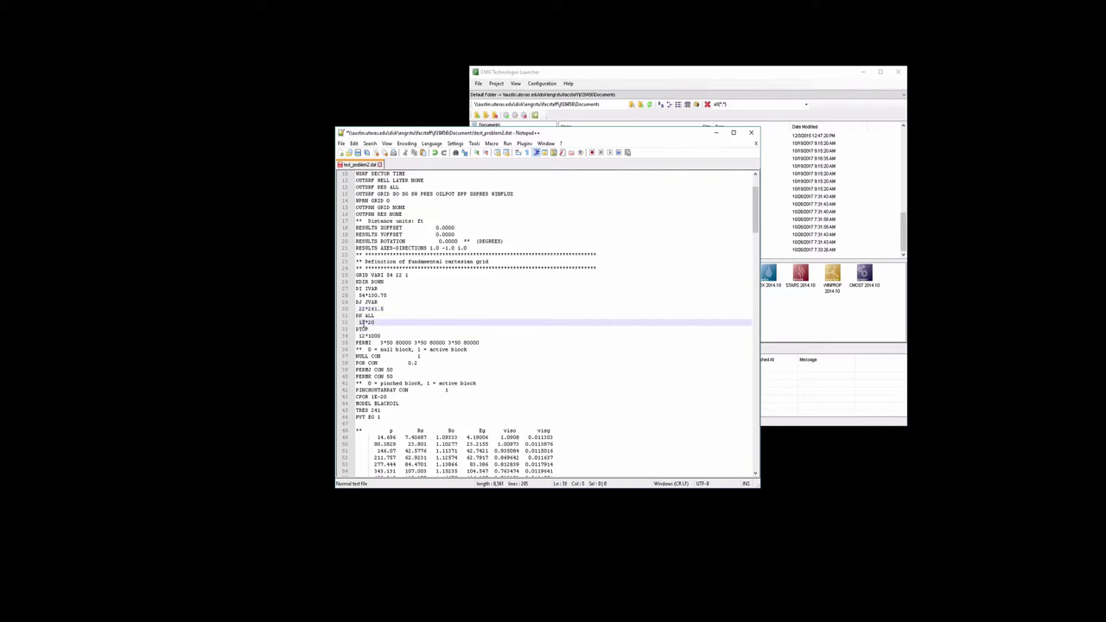
{"action": "key", "text": "BackSpace"}
{"action": "type", "text": "000"}
{"action": "type", "text": "0"}
{"action": "left_click", "coordinate": [362, 335]}
{"action": "type", "text": "188"}
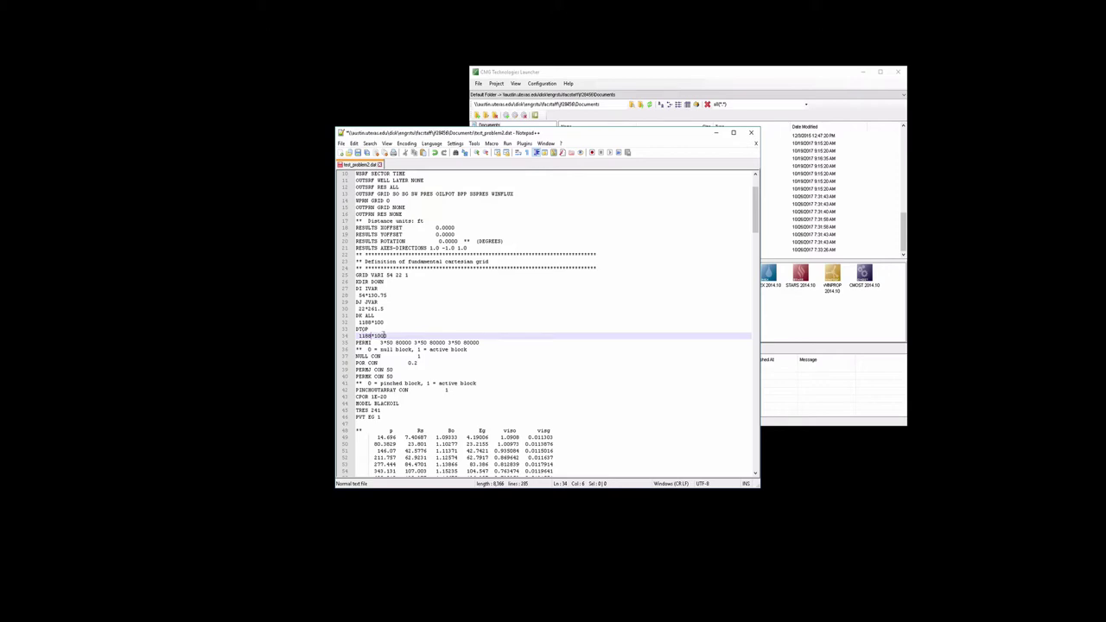
{"action": "scroll", "coordinate": [385, 333], "scroll_direction": "down", "scroll_amount": 2}
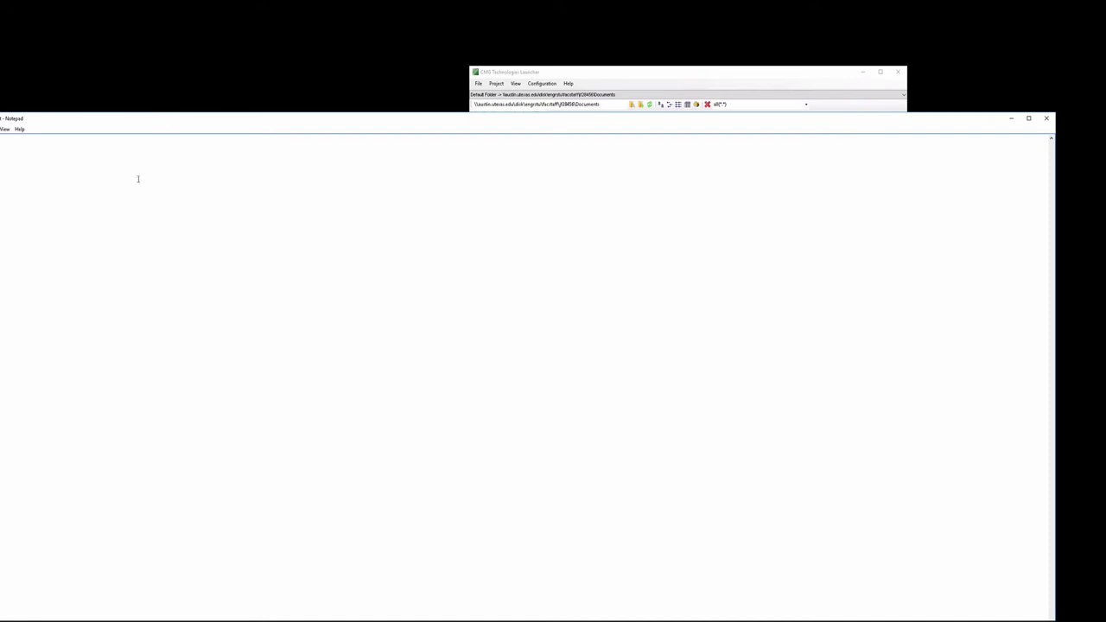
Replace PERMI's constant 3*50 80000 values with the permeability column copied from Notepad.
{"action": "left_click_drag", "start_coordinate": [137, 119], "coordinate": [184, 69]}
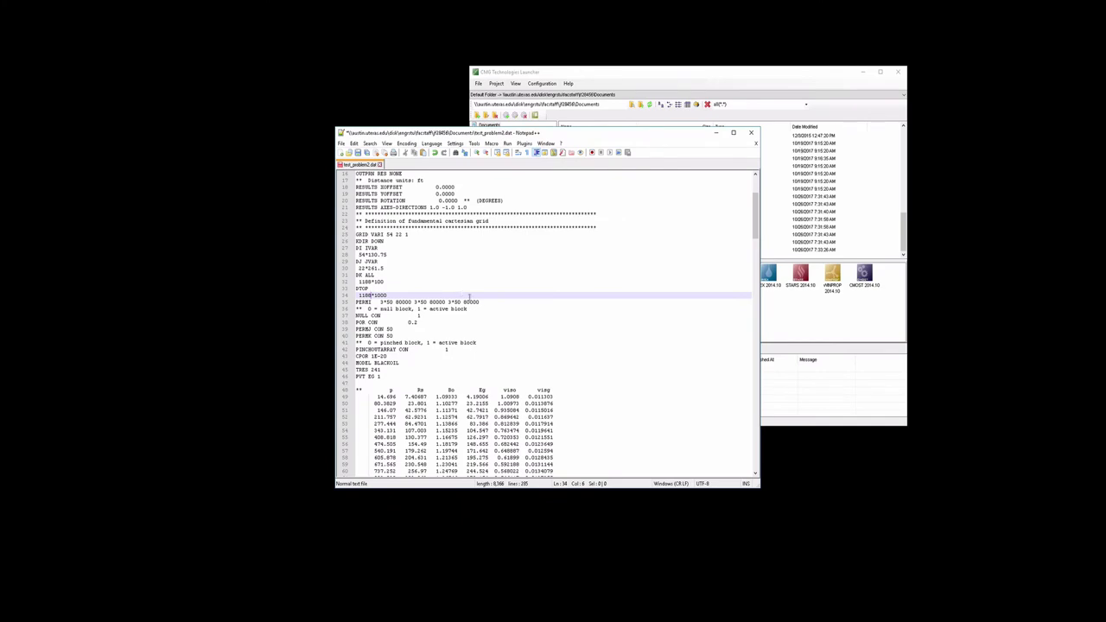
{"action": "left_click_drag", "start_coordinate": [479, 301], "coordinate": [381, 302]}
{"action": "key", "text": "Delete"}
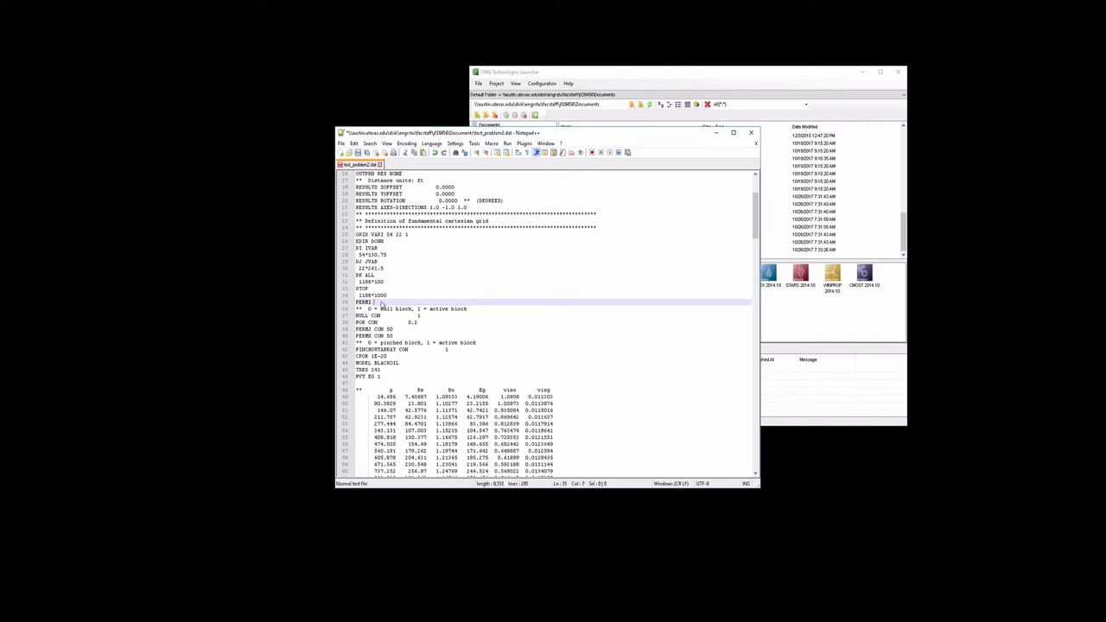
{"action": "key", "text": "Return"}
{"action": "type", "text": "V"}
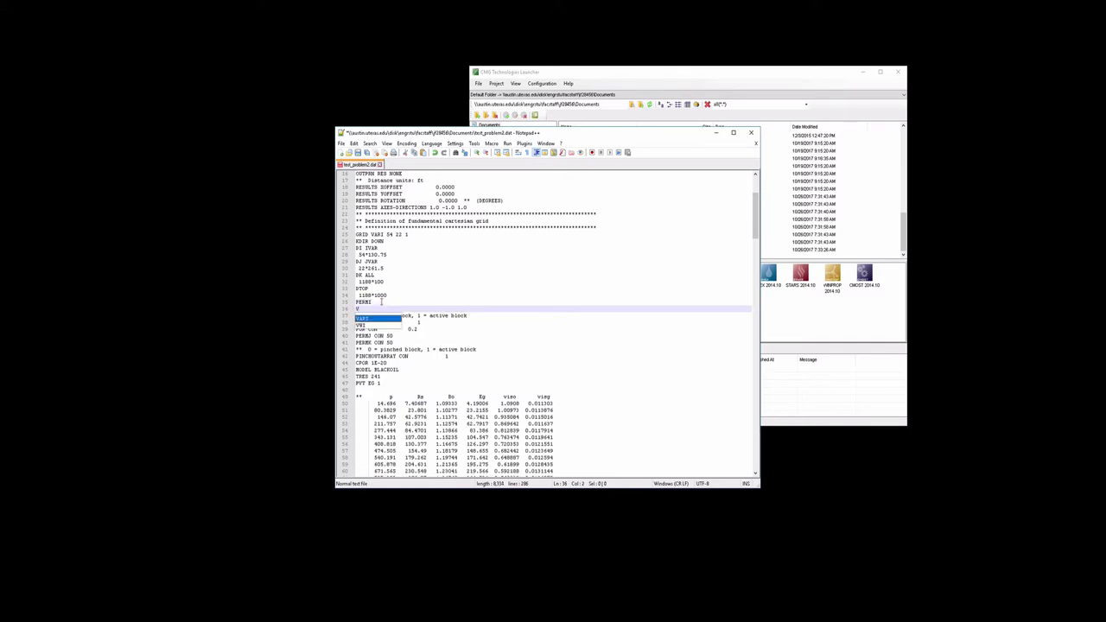
{"action": "key", "text": "BackSpace"}
{"action": "key", "text": "ctrl+v"}
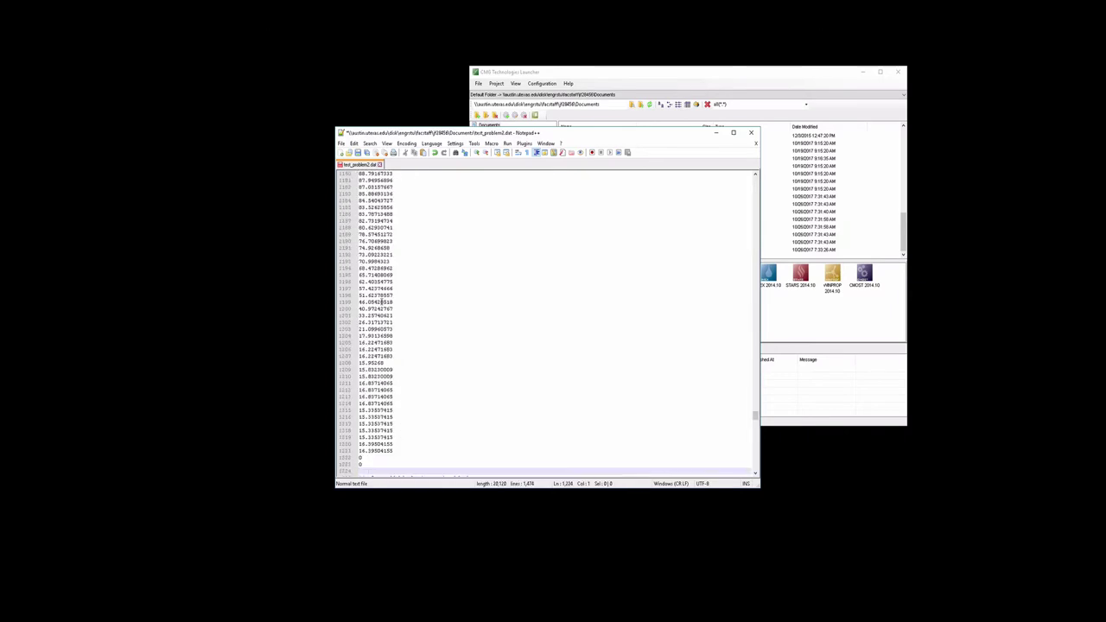
{"action": "key", "text": "BackSpace"}
{"action": "scroll", "coordinate": [544, 324], "scroll_direction": "down", "scroll_amount": 12}
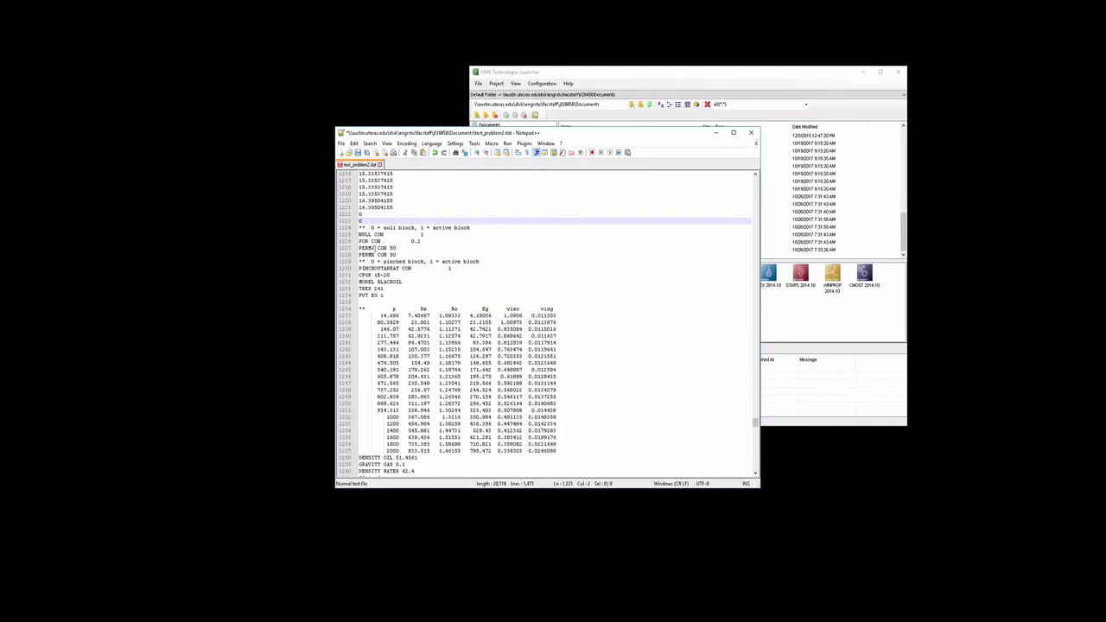
Replace CON 50 with EQUALSI on both the PERMJ and PERMK lines.
{"action": "left_click", "coordinate": [376, 248]}
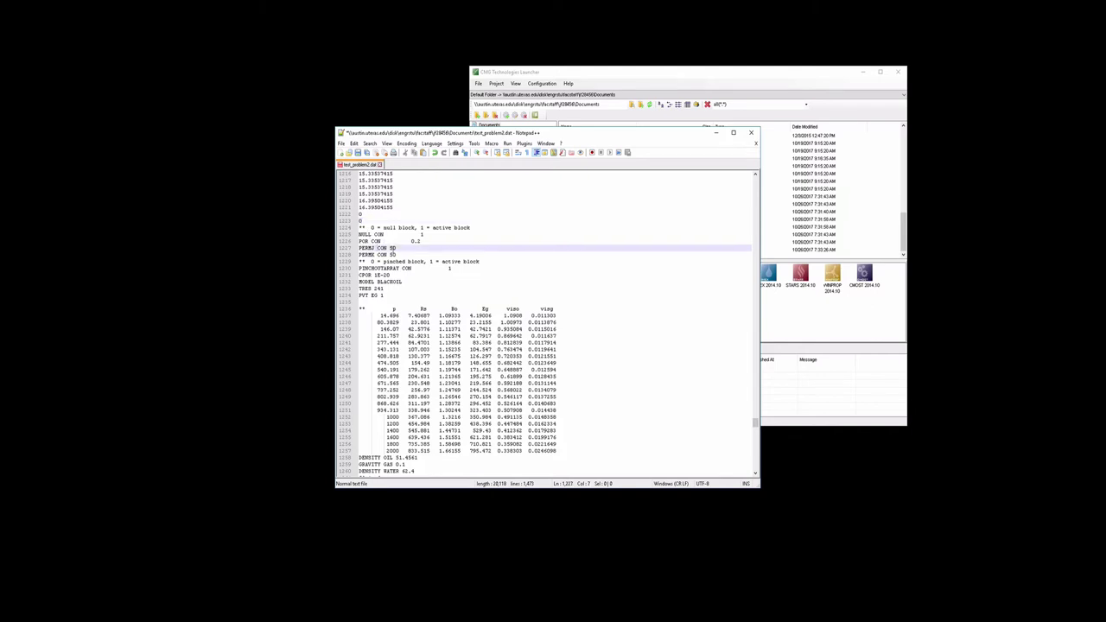
{"action": "double_click", "coordinate": [393, 248]}
{"action": "key", "text": "BackSpace"}
{"action": "key", "text": "BackSpace"}
{"action": "key", "text": "BackSpace"}
{"action": "key", "text": "BackSpace"}
{"action": "key", "text": "BackSpace"}
{"action": "type", "text": "EQUALSI"}
{"action": "left_click", "coordinate": [396, 254]}
{"action": "key", "text": "BackSpace"}
{"action": "key", "text": "BackSpace"}
{"action": "key", "text": "BackSpace"}
{"action": "key", "text": "BackSpace"}
{"action": "key", "text": "BackSpace"}
{"action": "key", "text": "BackSpace"}
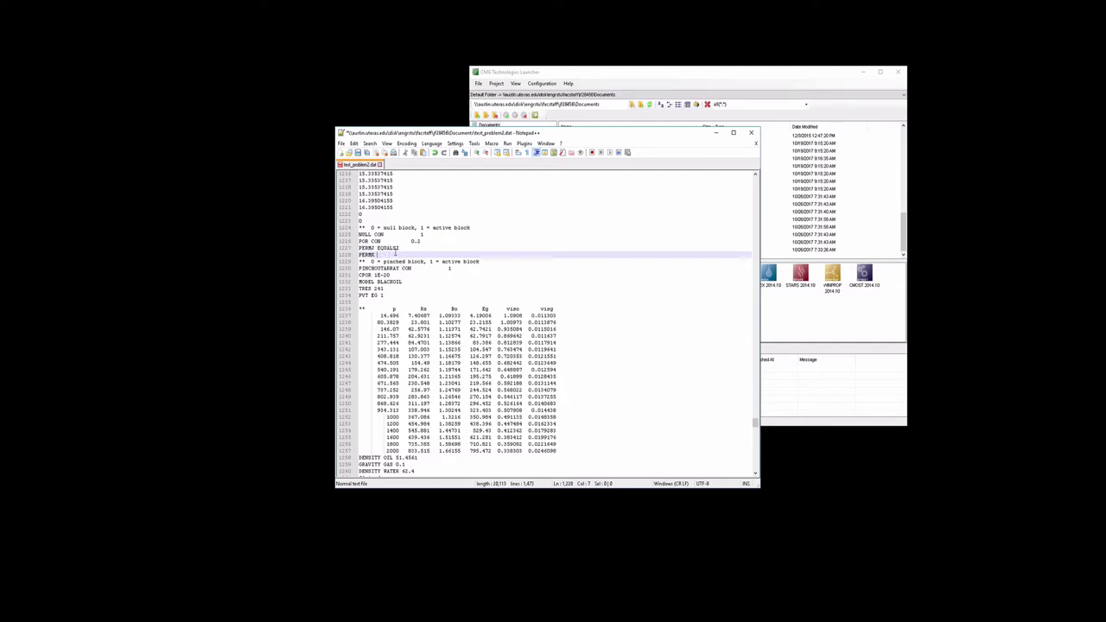
{"action": "type", "text": "EQU"}
{"action": "key", "text": "Return"}
Delete the CON 0.2 porosity constant and add an empty line under POR.
{"action": "left_click", "coordinate": [420, 242]}
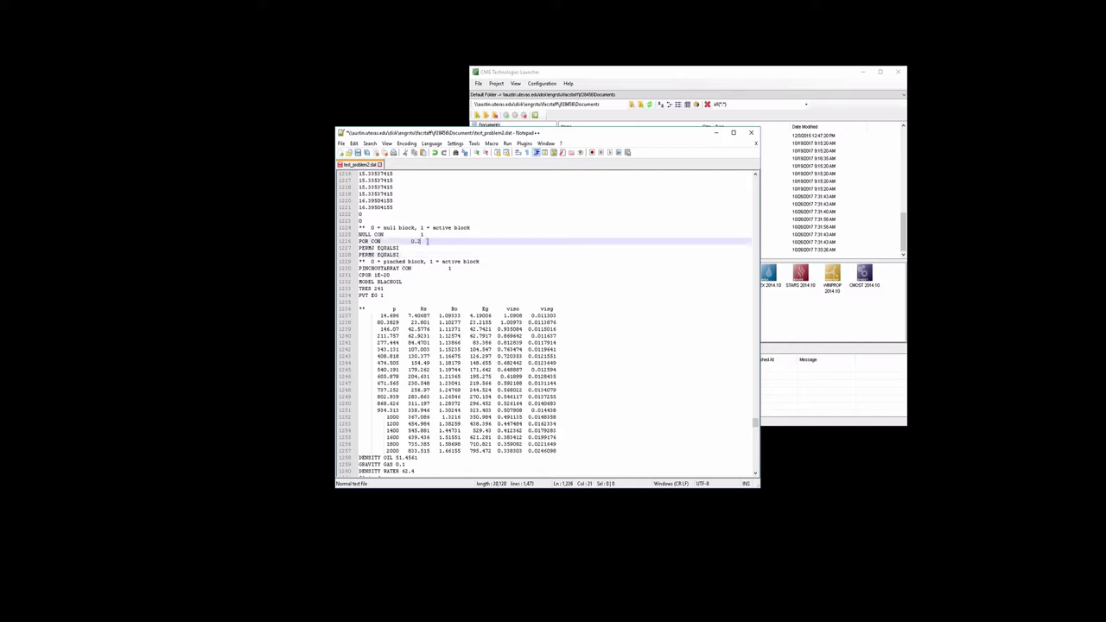
{"action": "key", "text": "BackSpace"}
{"action": "key", "text": "BackSpace"}
{"action": "key", "text": "BackSpace"}
{"action": "key", "text": "BackSpace"}
{"action": "key", "text": "BackSpace"}
{"action": "key", "text": "BackSpace"}
{"action": "key", "text": "BackSpace"}
{"action": "key", "text": "BackSpace"}
{"action": "key", "text": "BackSpace"}
{"action": "key", "text": "BackSpace"}
{"action": "key", "text": "BackSpace"}
{"action": "key", "text": "Return"}
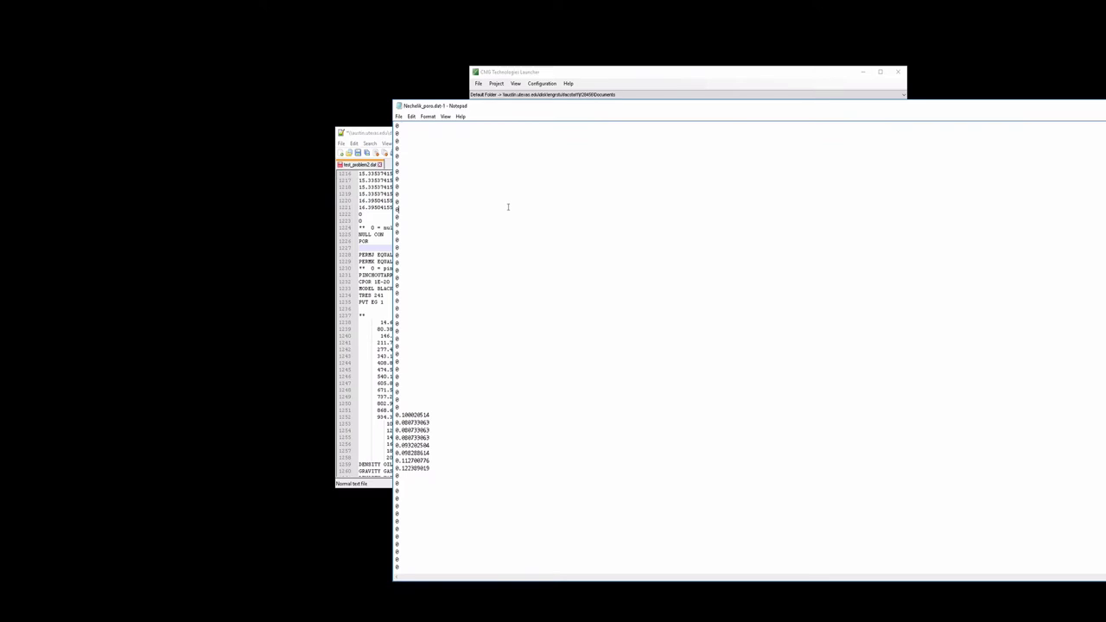
Paste all of Nechelik_poro.dat's porosity values on the empty line under POR.
{"action": "key", "text": "ctrl+a"}
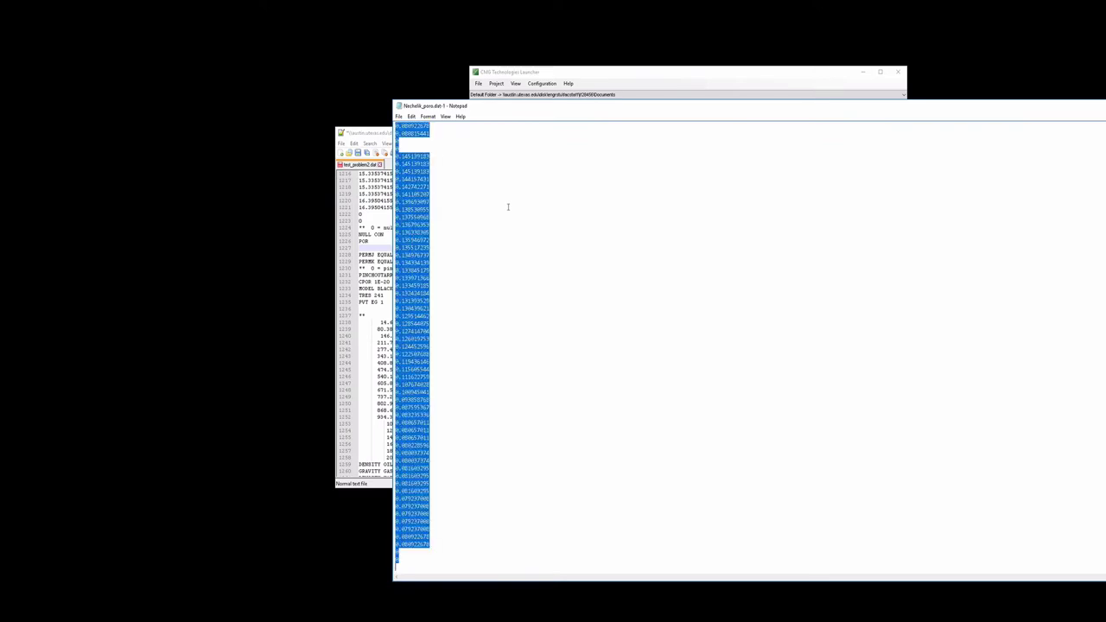
{"action": "left_click", "coordinate": [382, 200]}
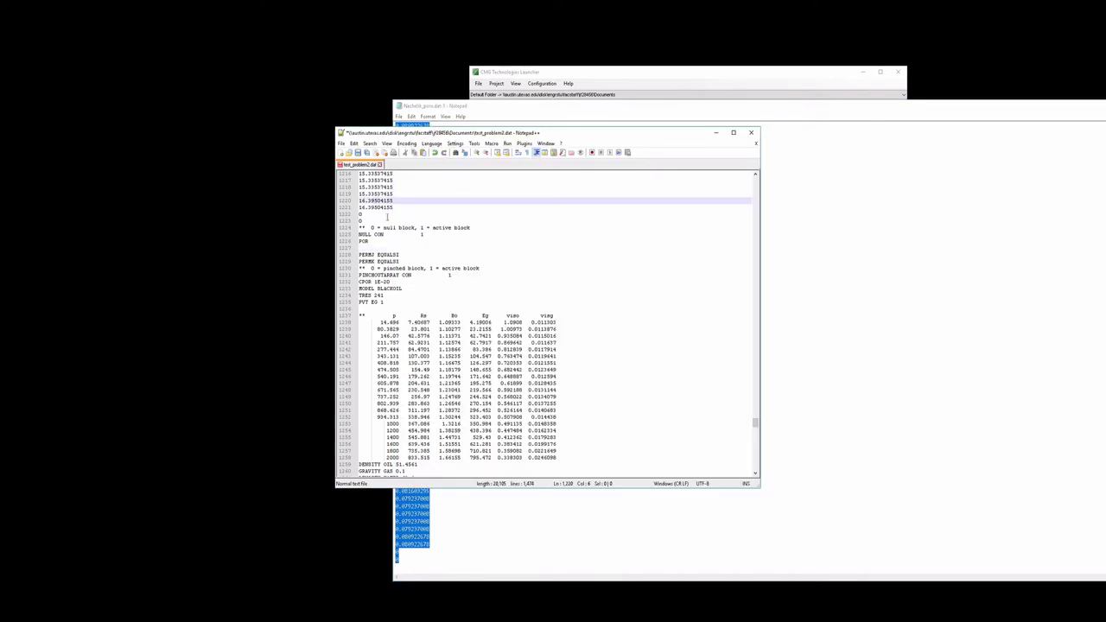
{"action": "left_click", "coordinate": [376, 247]}
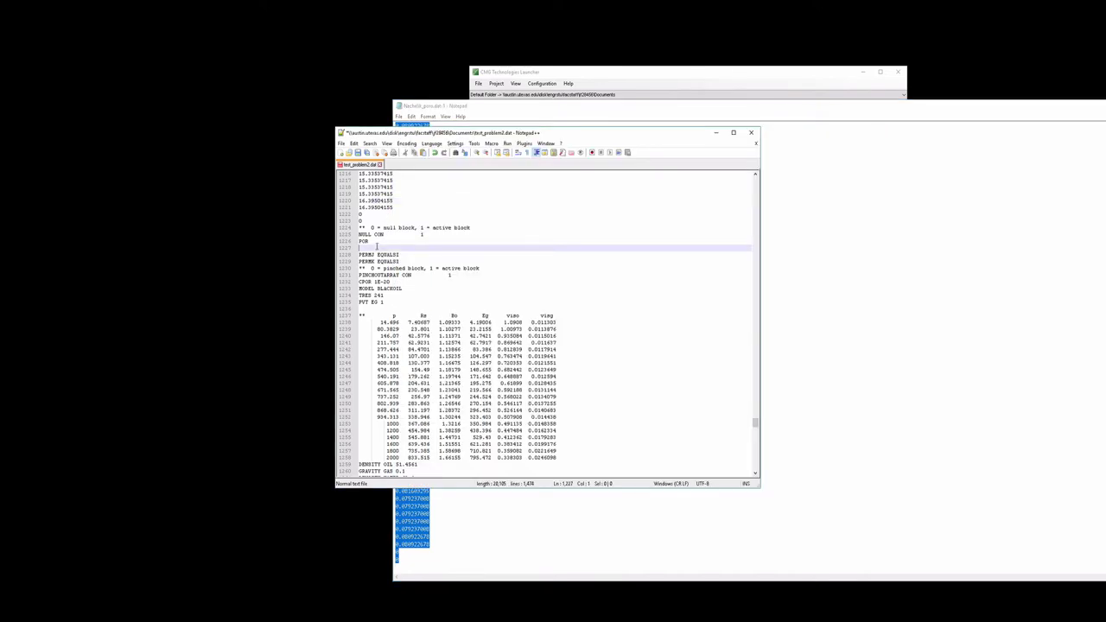
{"action": "key", "text": "ctrl+v"}
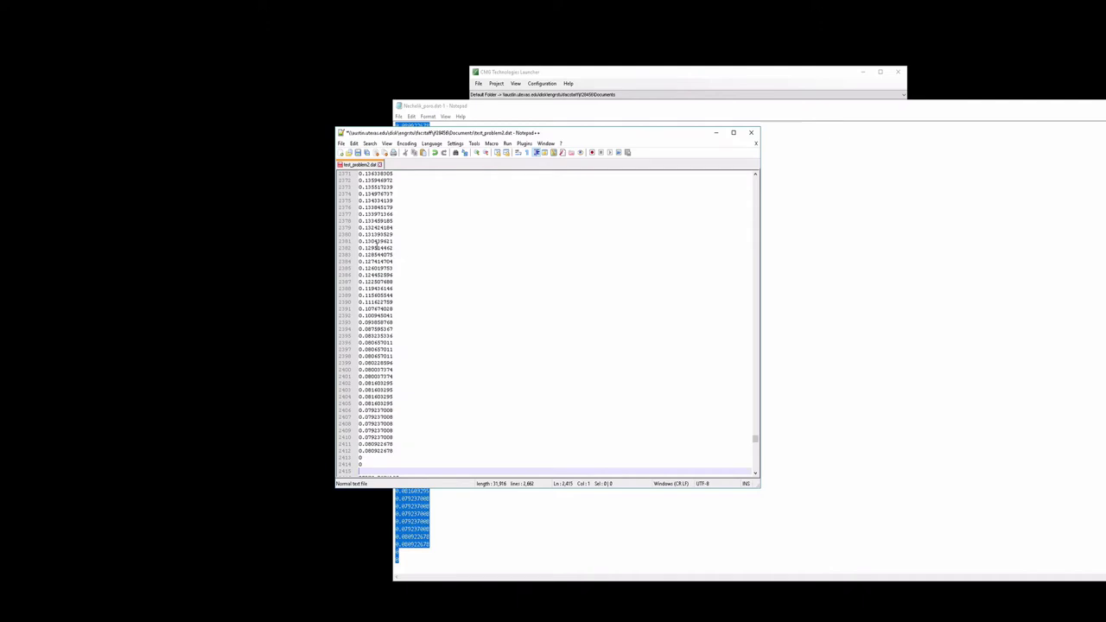
Save the edited data file as project2.txt in Documents and close Notepad++.
{"action": "left_click", "coordinate": [342, 144]}
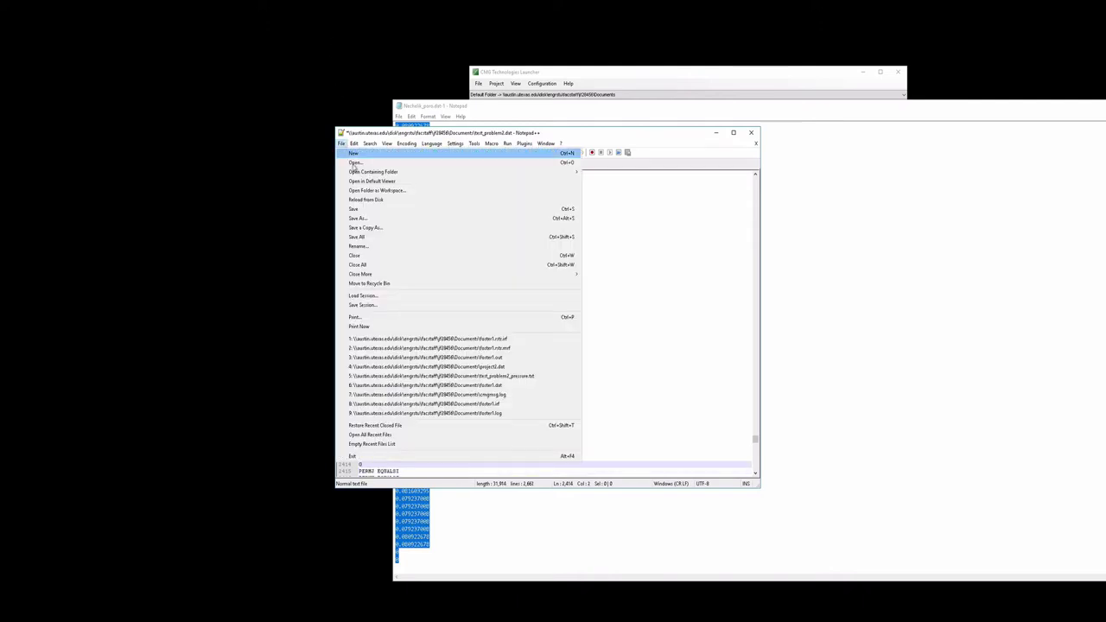
{"action": "left_click", "coordinate": [361, 219]}
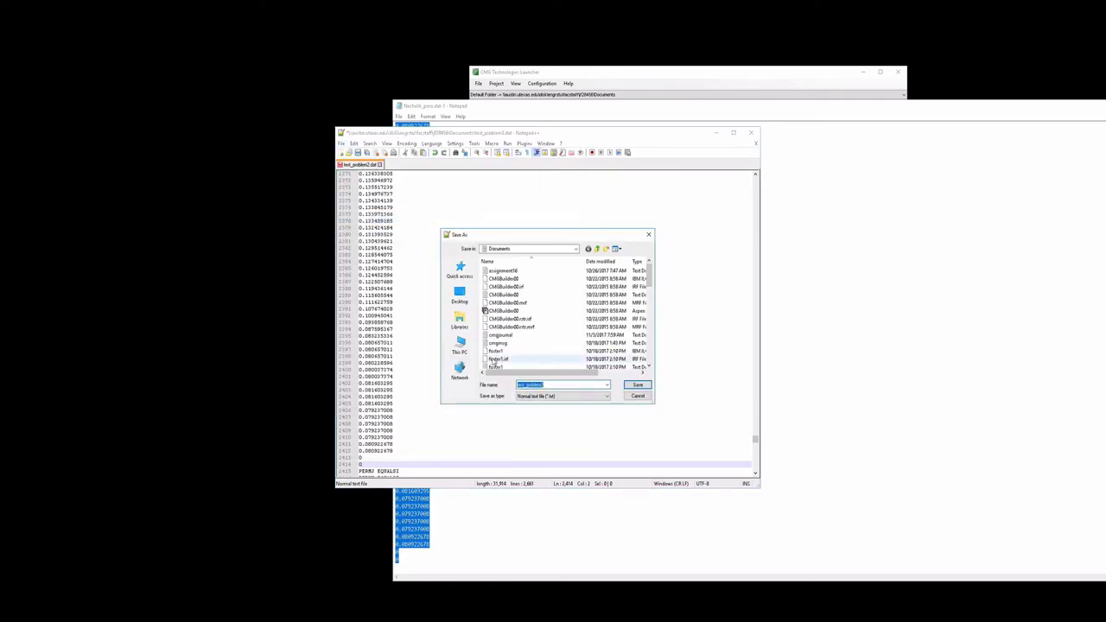
{"action": "type", "text": "Proj"}
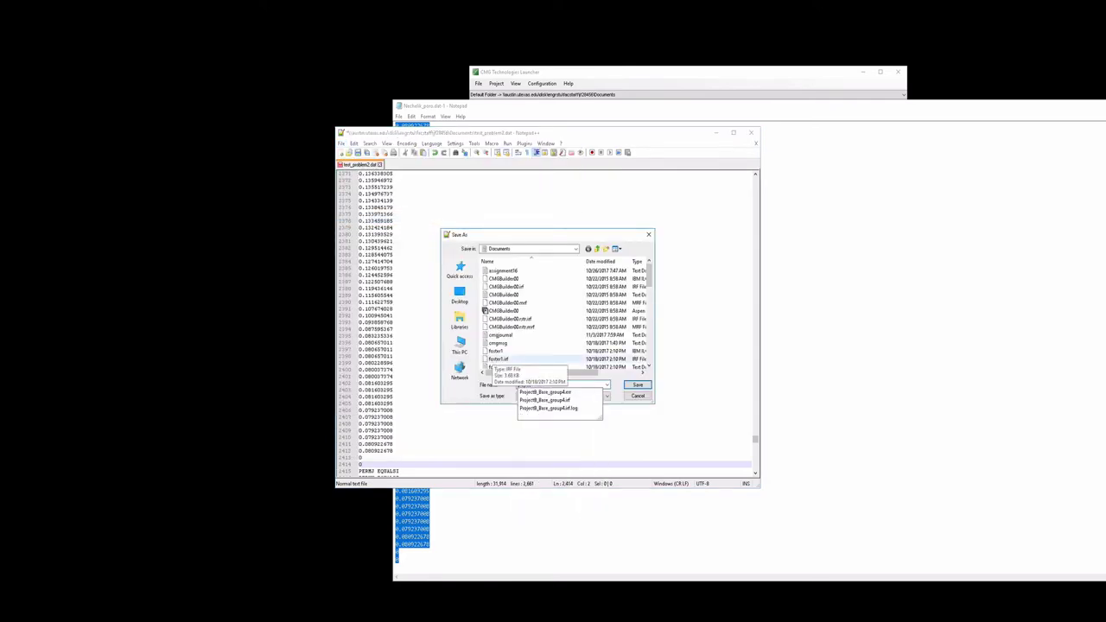
{"action": "type", "text": "ect2"}
{"action": "key", "text": "Return"}
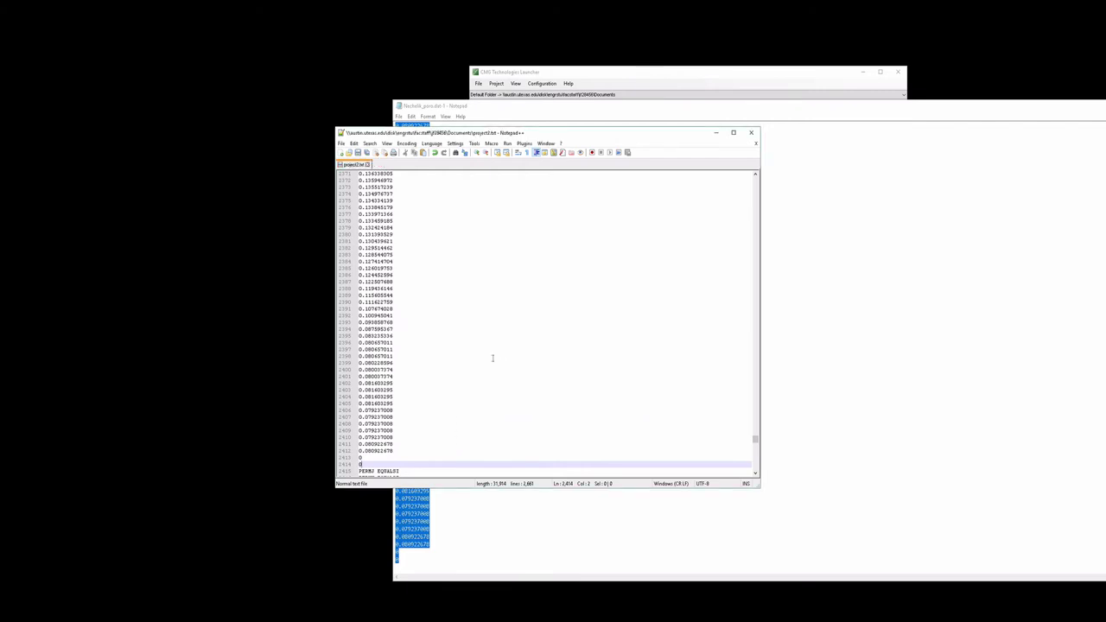
{"action": "left_click", "coordinate": [751, 134]}
{"action": "left_click_drag", "start_coordinate": [847, 112], "coordinate": [649, 111]}
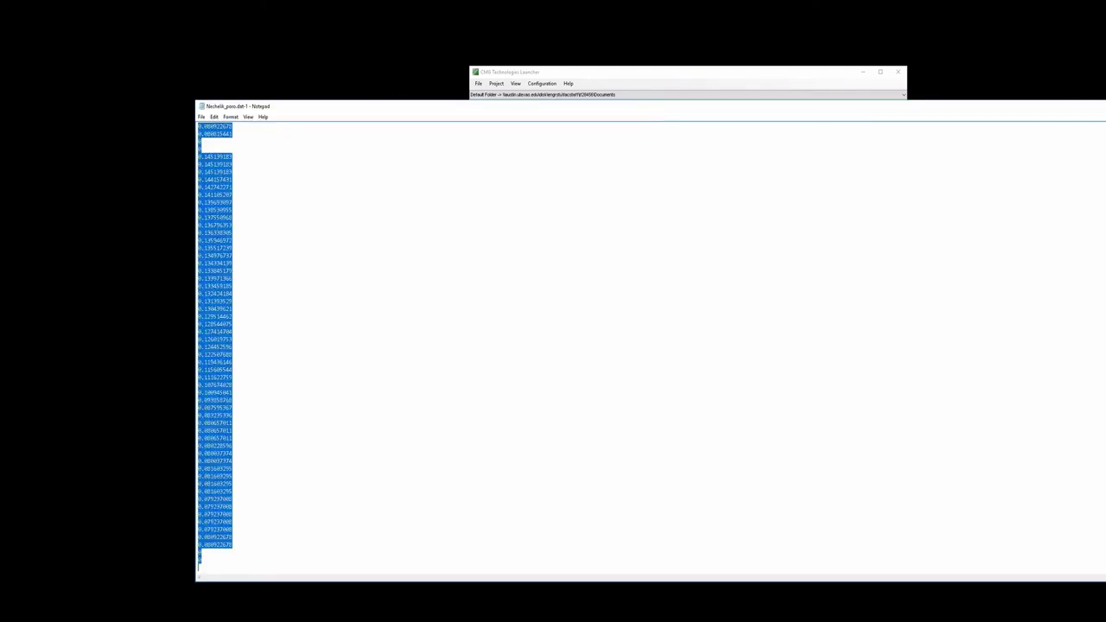
Close Nechelik_poro.dat in Notepad and rename project2.txt to project2.dat.
{"action": "key", "text": "alt+F4"}
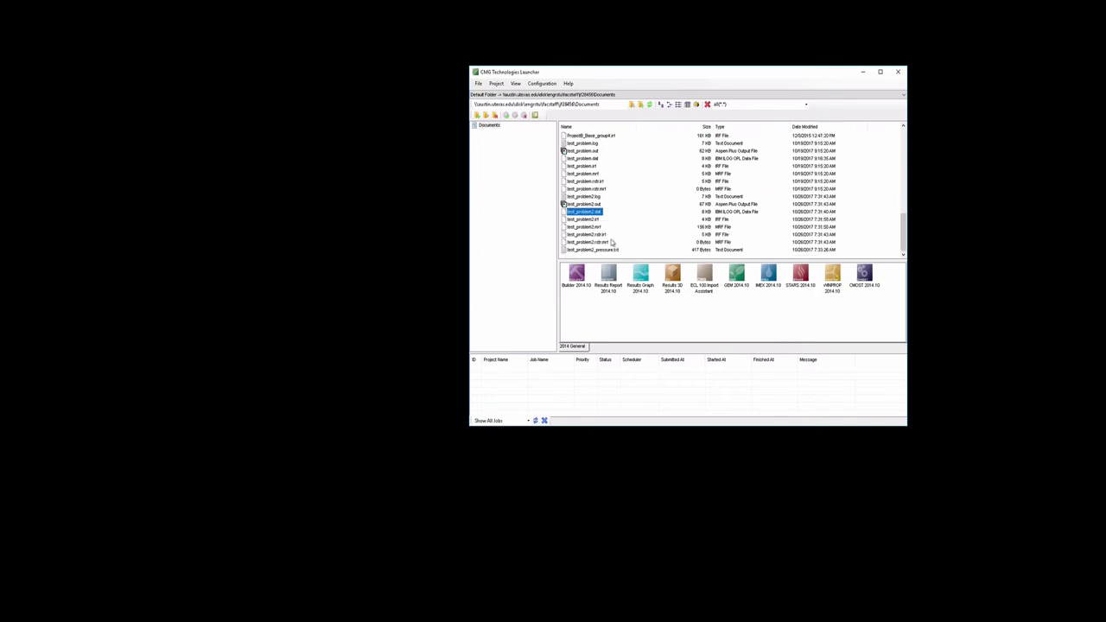
{"action": "scroll", "coordinate": [607, 227], "scroll_direction": "up", "scroll_amount": 1}
{"action": "scroll", "coordinate": [606, 227], "scroll_direction": "up", "scroll_amount": 1}
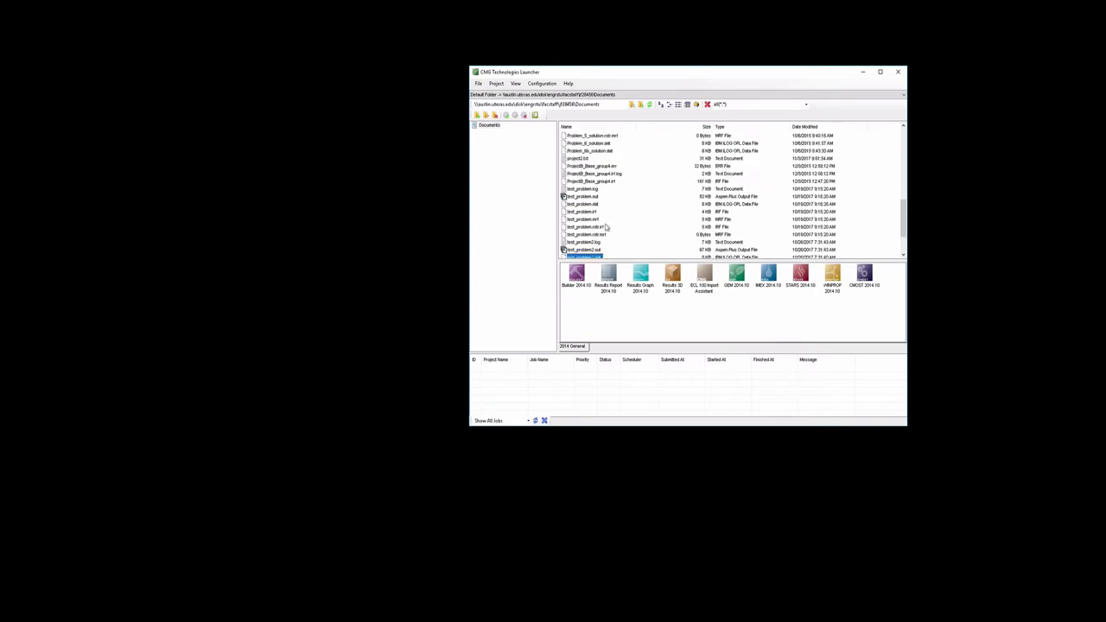
{"action": "left_click", "coordinate": [584, 159]}
{"action": "left_click", "coordinate": [584, 160]}
{"action": "key", "text": "End"}
{"action": "key", "text": "BackSpace"}
{"action": "key", "text": "BackSpace"}
{"action": "key", "text": "BackSpace"}
{"action": "type", "text": "dat"}
{"action": "key", "text": "Return"}
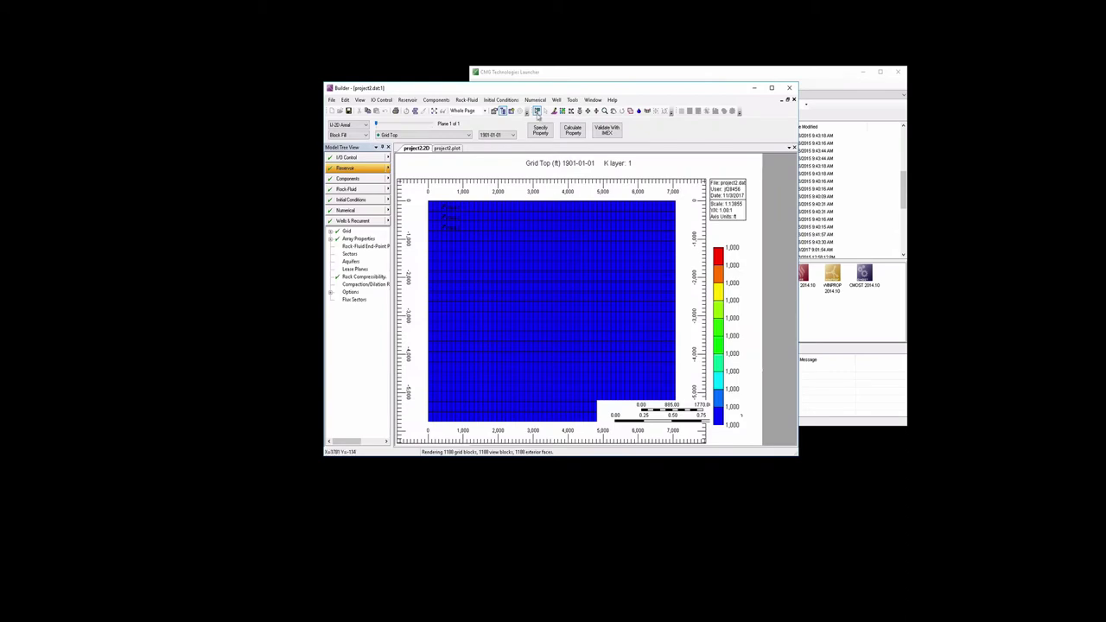
Specify NULL Blocks for the whole grid wherever Porosity <= 0 in Array Properties.
{"action": "left_click_drag", "start_coordinate": [534, 92], "coordinate": [578, 79]}
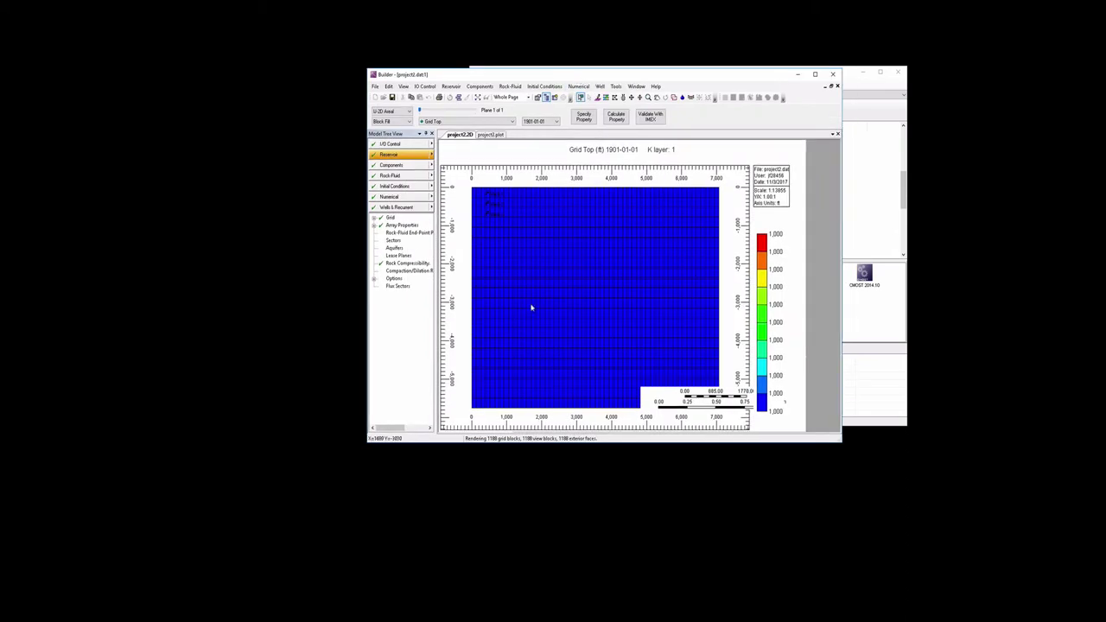
{"action": "double_click", "coordinate": [404, 226]}
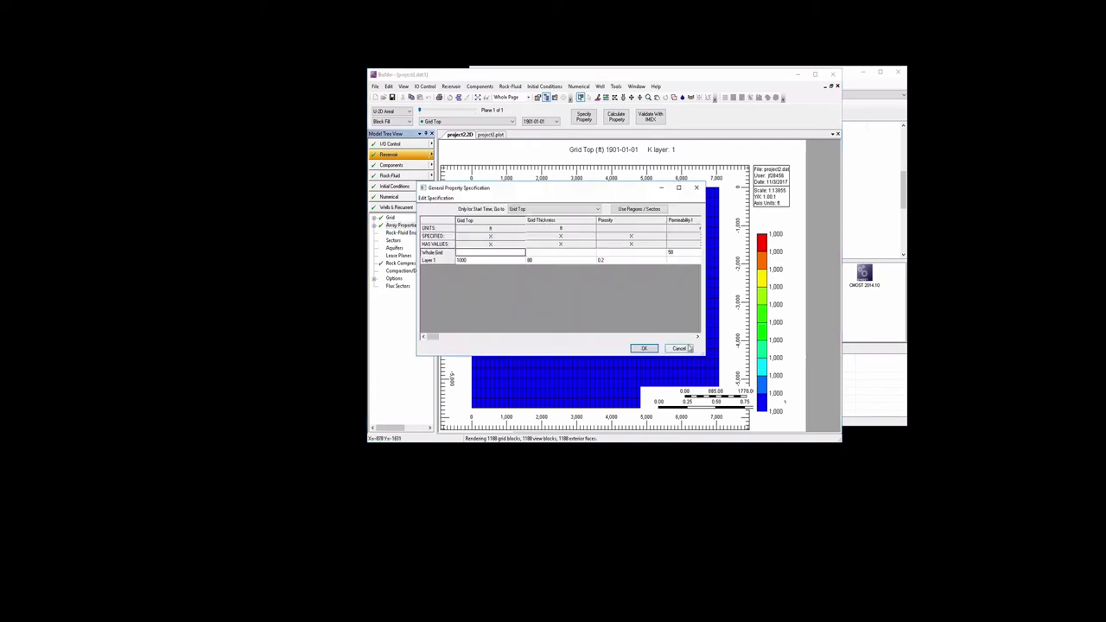
{"action": "left_click", "coordinate": [597, 211]}
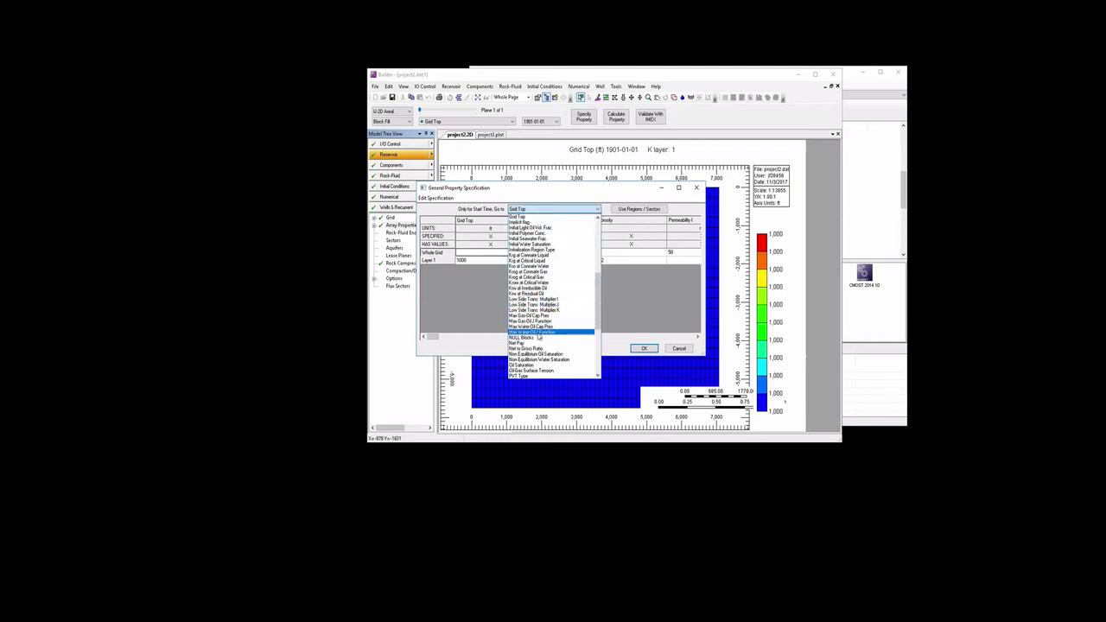
{"action": "left_click", "coordinate": [538, 338]}
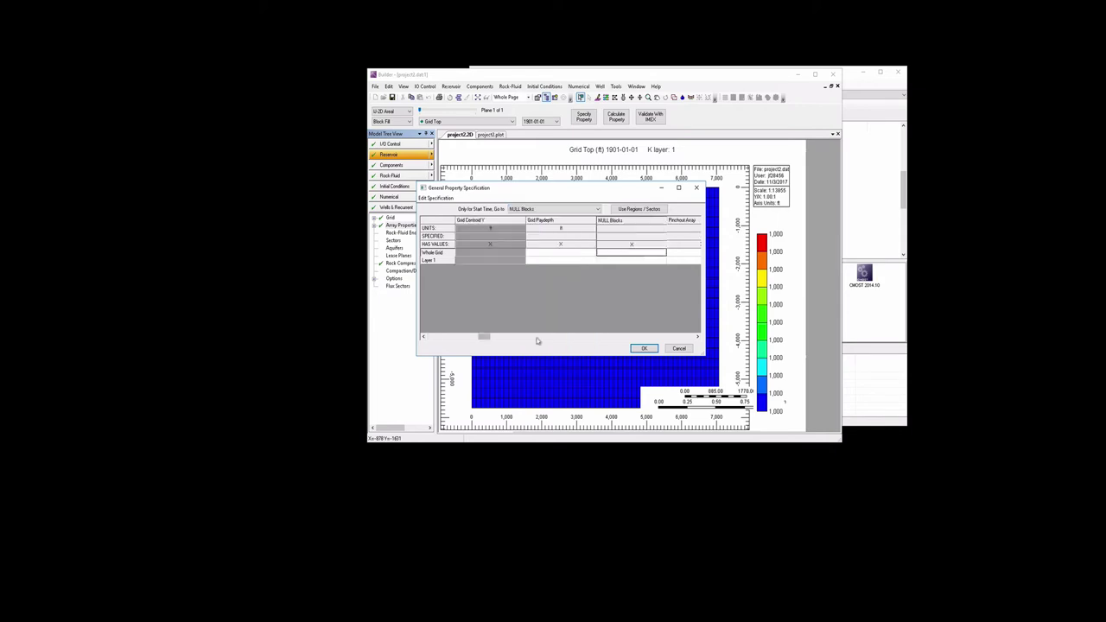
{"action": "right_click", "coordinate": [631, 254]}
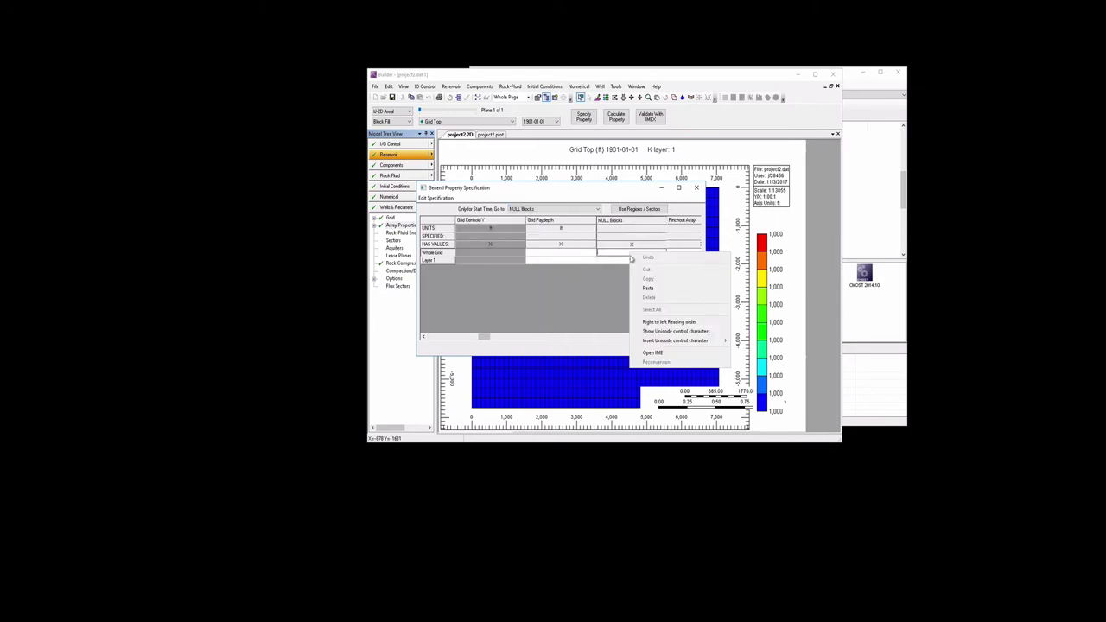
{"action": "left_click", "coordinate": [612, 261]}
{"action": "right_click", "coordinate": [610, 256]}
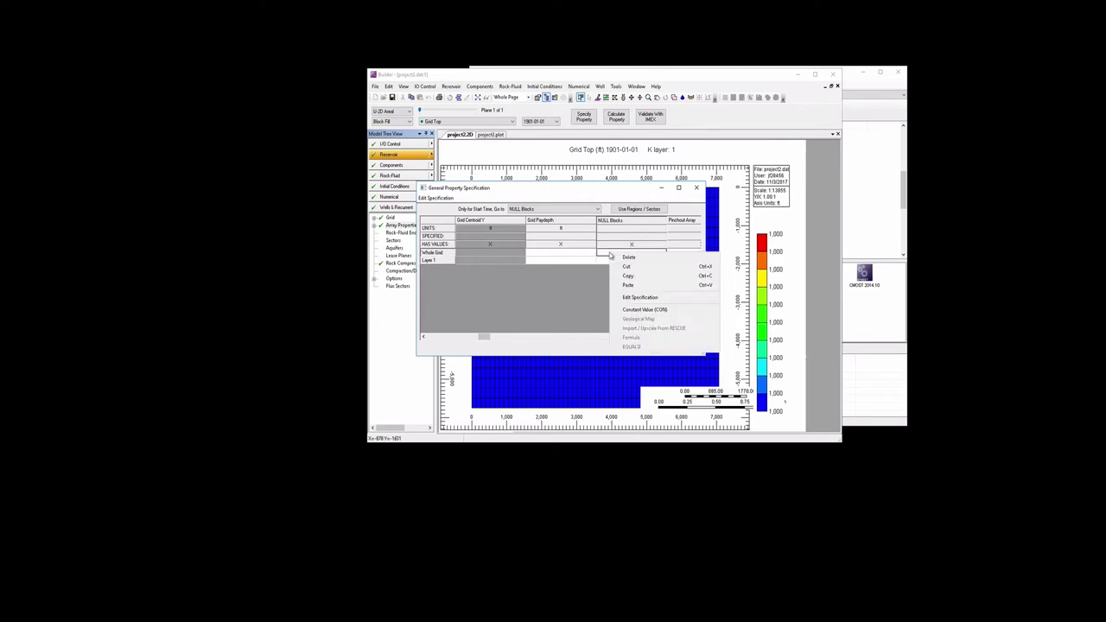
{"action": "left_click", "coordinate": [632, 297]}
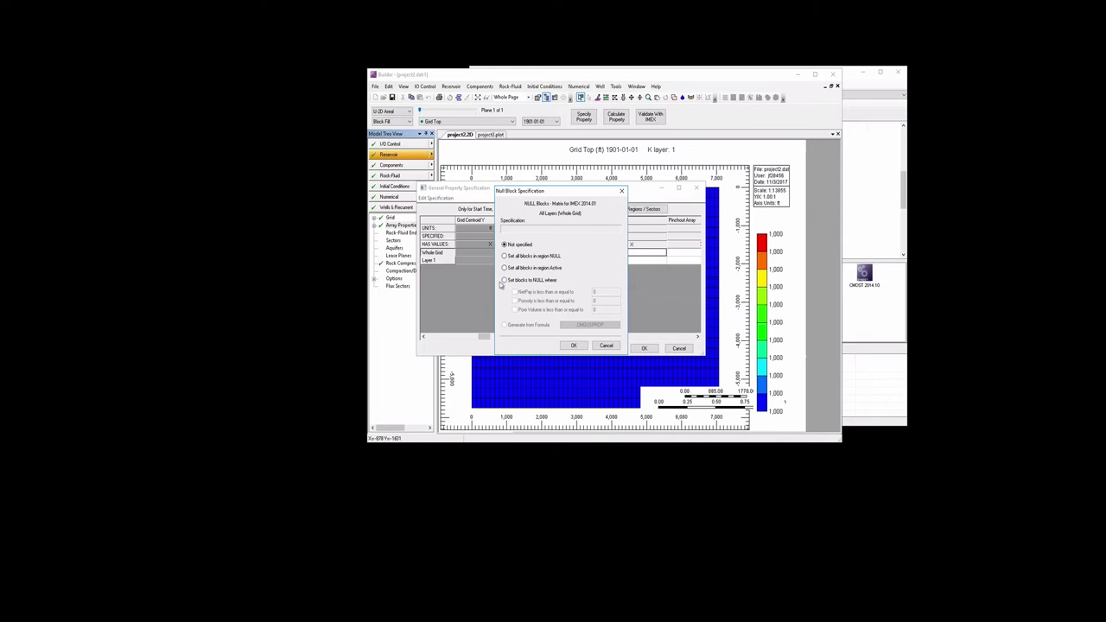
{"action": "left_click", "coordinate": [504, 281]}
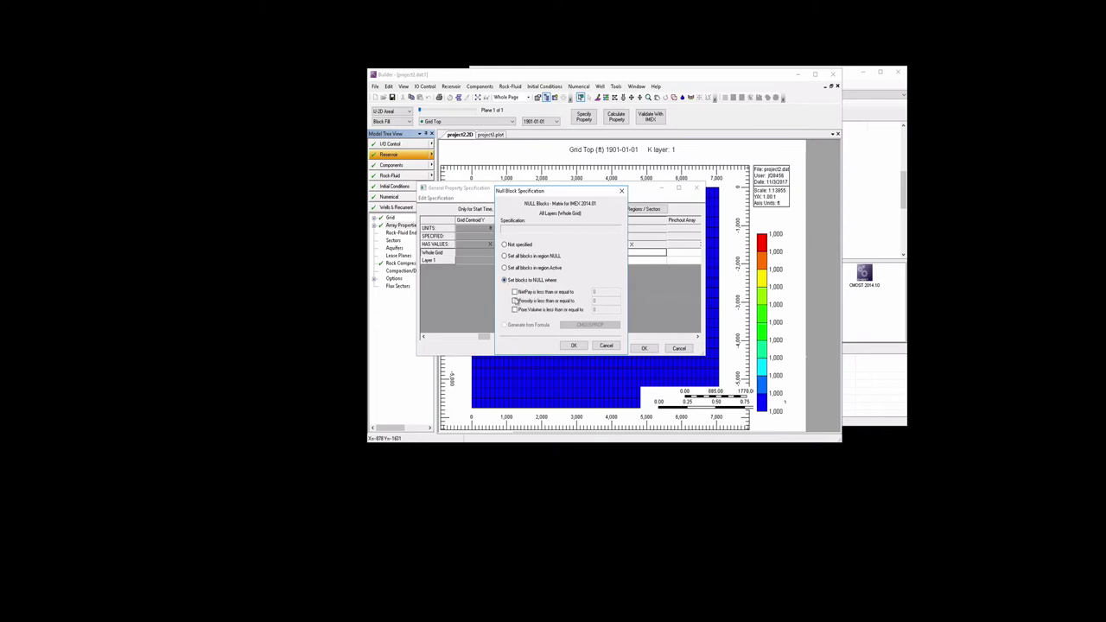
{"action": "left_click", "coordinate": [515, 300]}
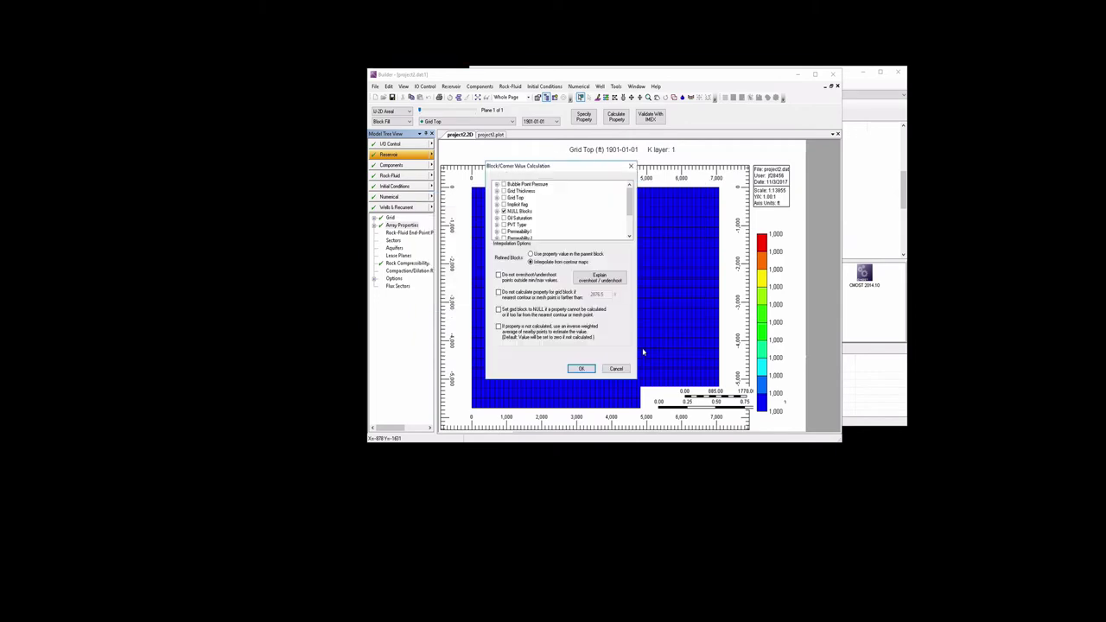
{"action": "left_click", "coordinate": [579, 369]}
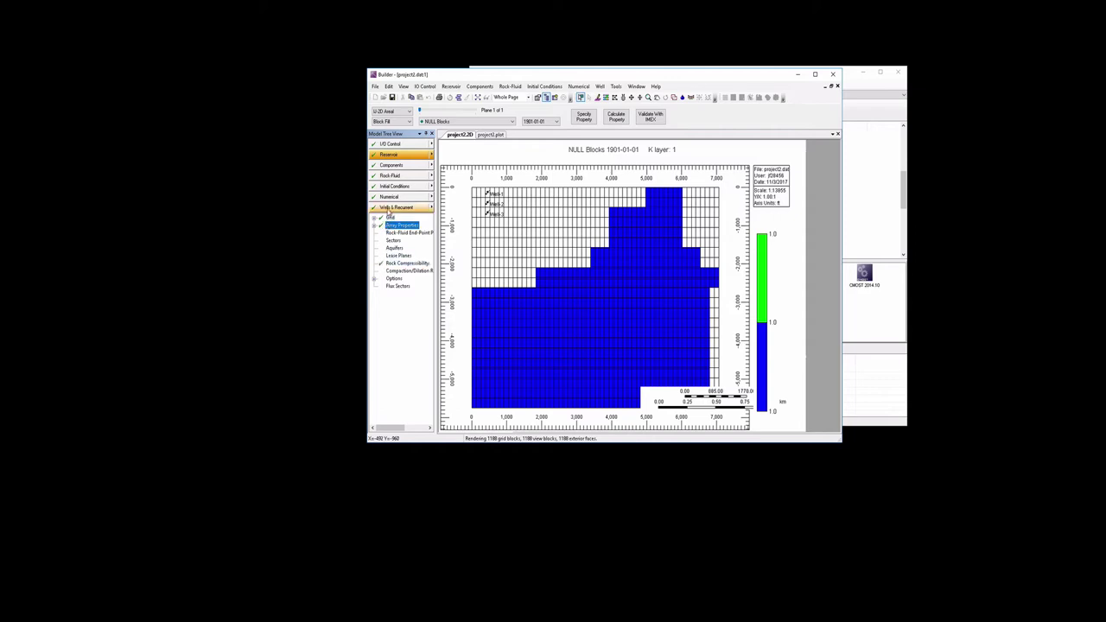
Expand Wells & Recurrent down to Well-1 and open its well events.
{"action": "left_click", "coordinate": [388, 212]}
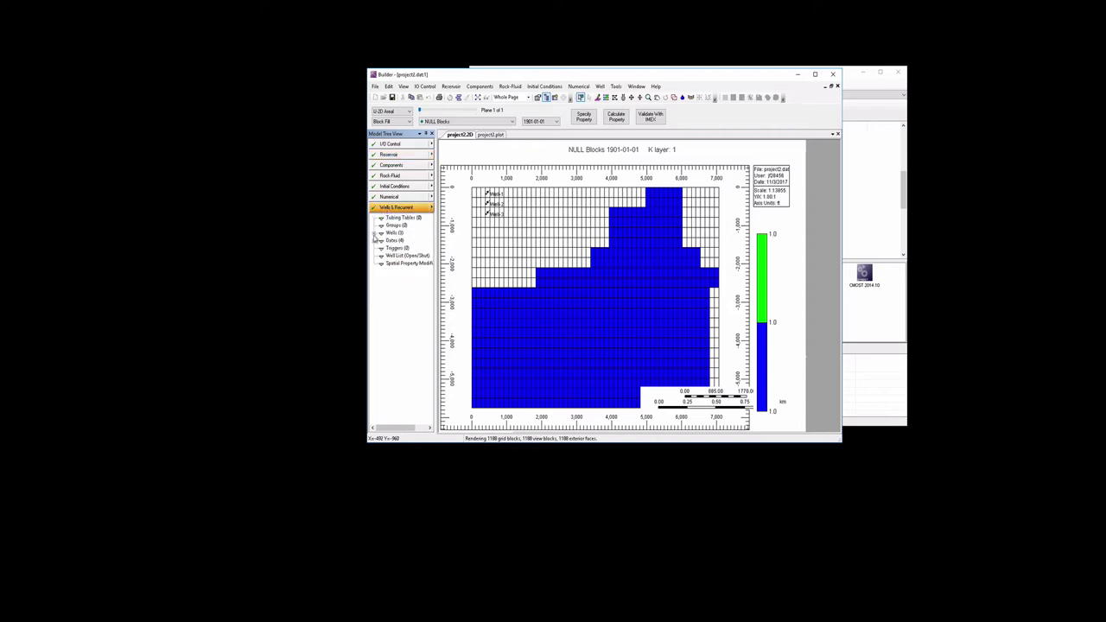
{"action": "left_click", "coordinate": [376, 233]}
{"action": "left_click", "coordinate": [382, 240]}
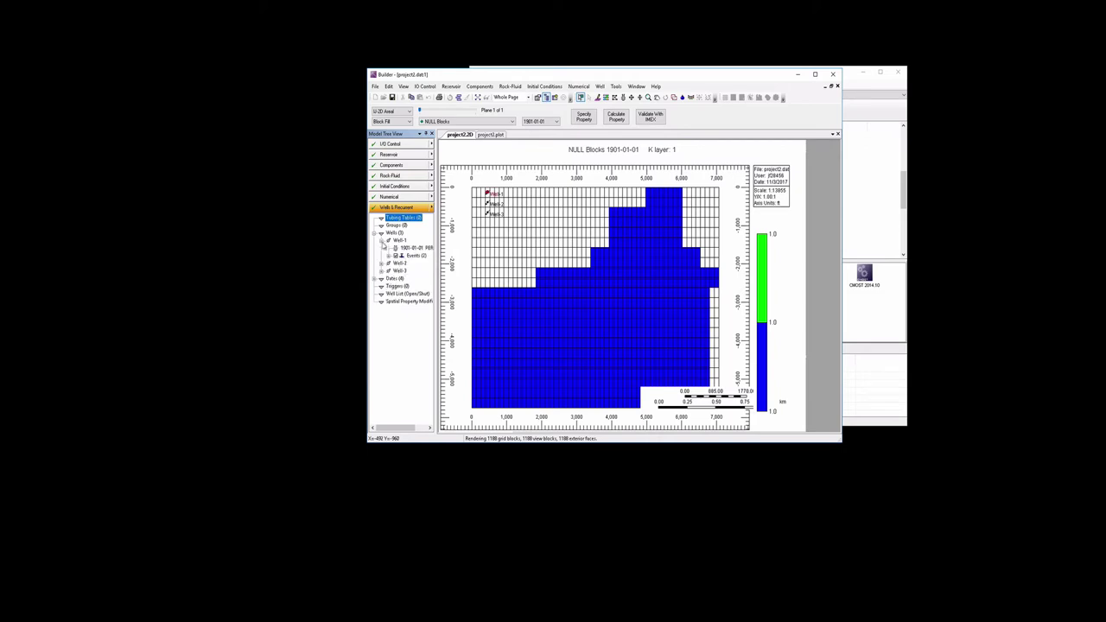
{"action": "left_click", "coordinate": [399, 241]}
{"action": "double_click", "coordinate": [400, 242]}
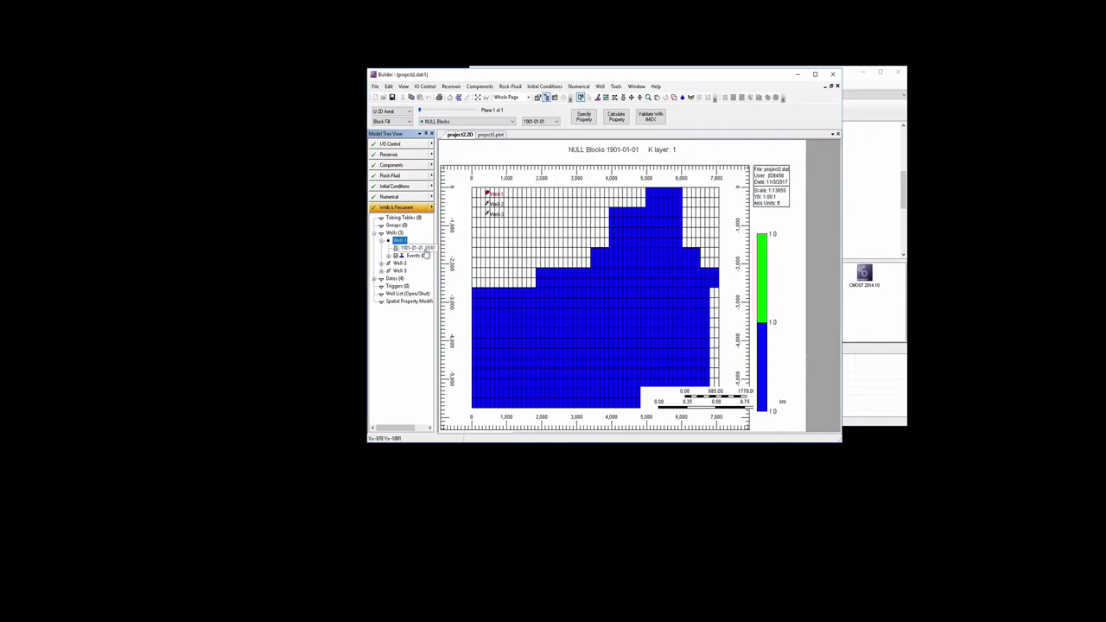
Open Well-1's 1901-01-01 PERF completion data on Perforations and edit block address 4 1 1.
{"action": "double_click", "coordinate": [416, 247]}
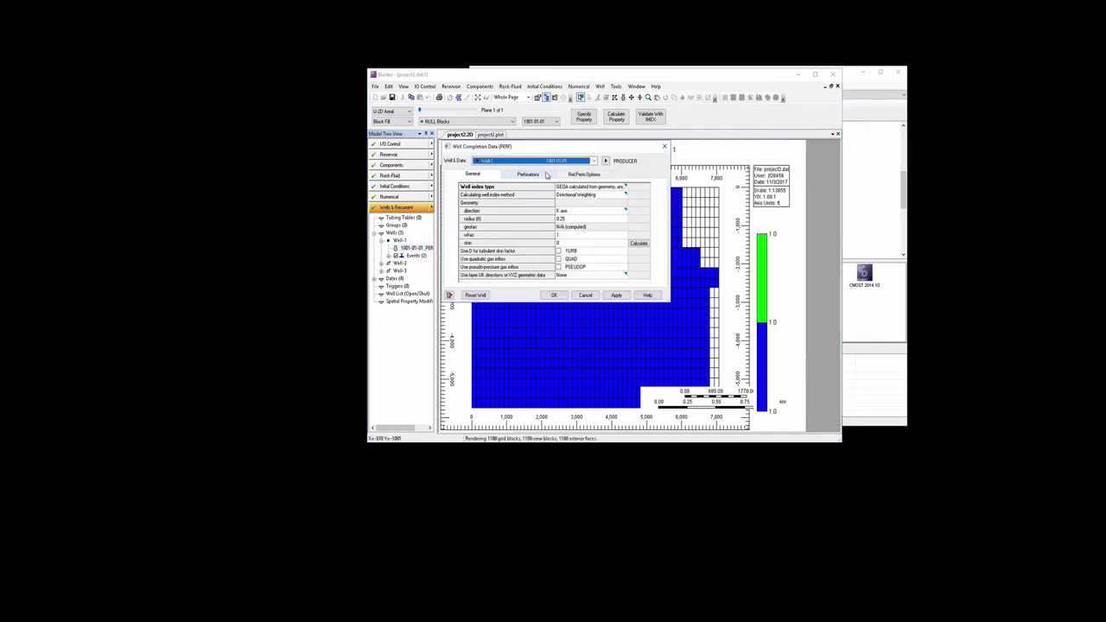
{"action": "left_click", "coordinate": [539, 175]}
{"action": "left_click", "coordinate": [498, 215]}
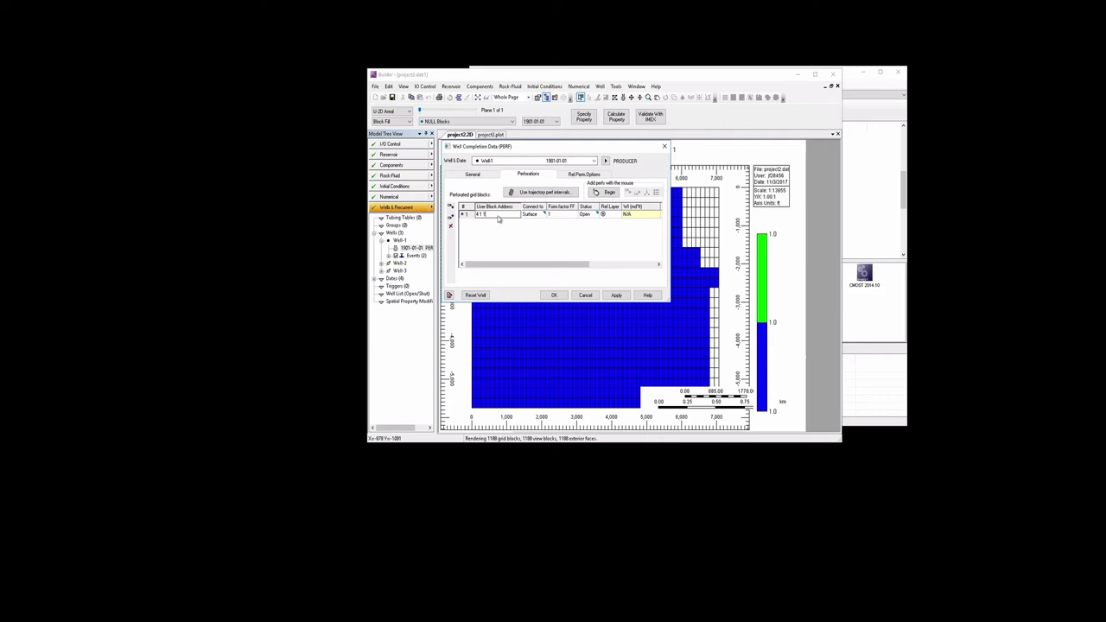
Use Spotlight to compute 5536/130.75 (≈42.34) and 3500/261.5 (≈13.38) for Well-1's block indices.
{"action": "key", "text": "super+space"}
{"action": "type", "text": "screen"}
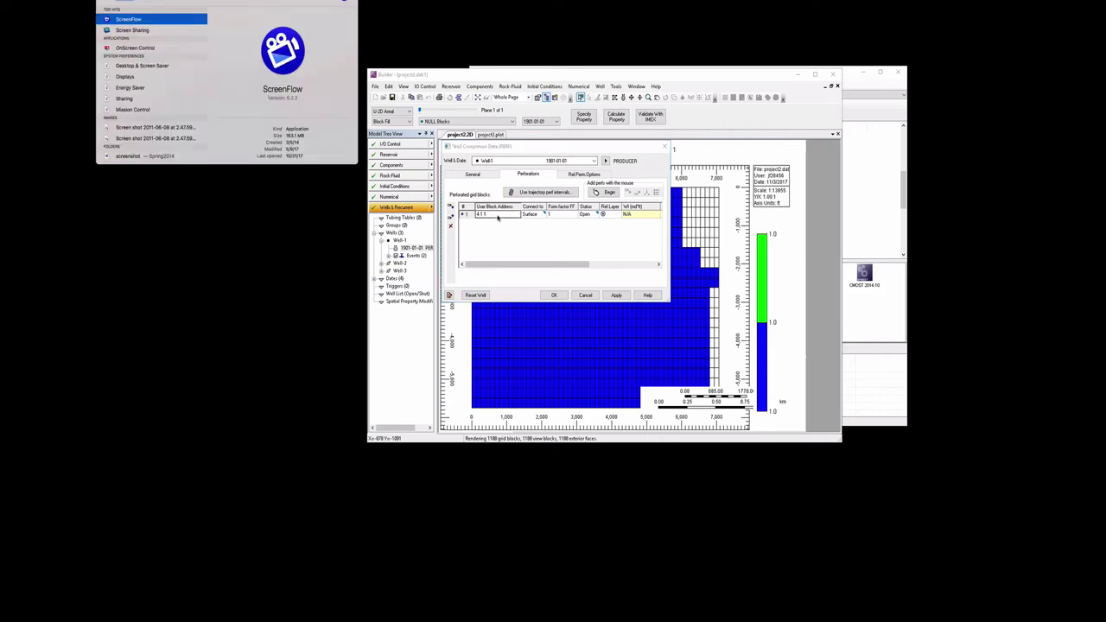
{"action": "type", "text": "55"}
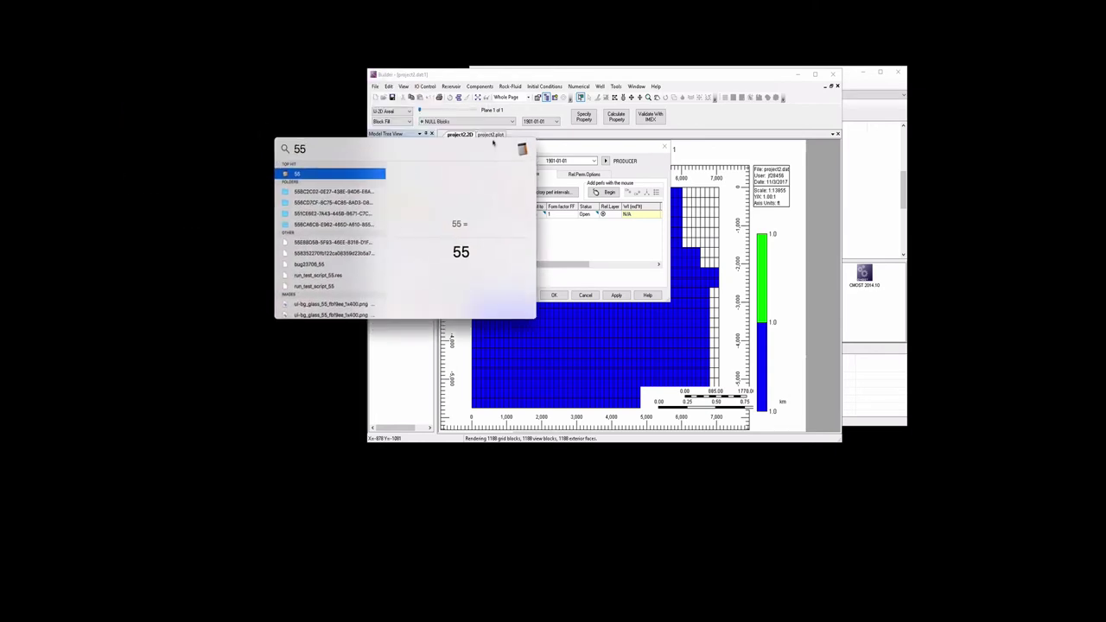
{"action": "type", "text": "36/130"}
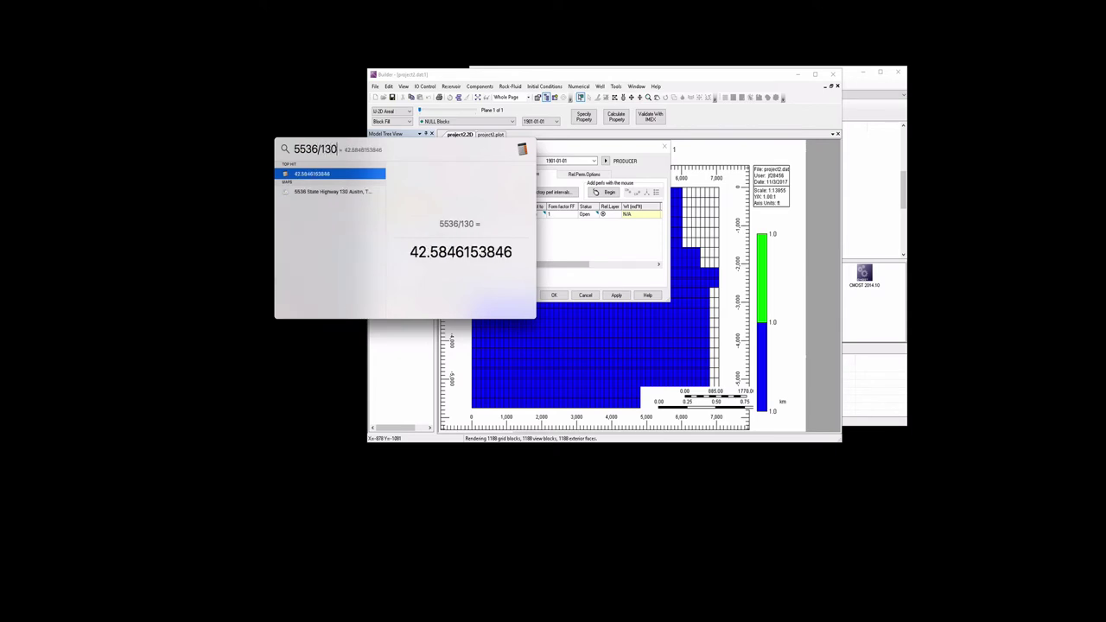
{"action": "type", "text": ".75"}
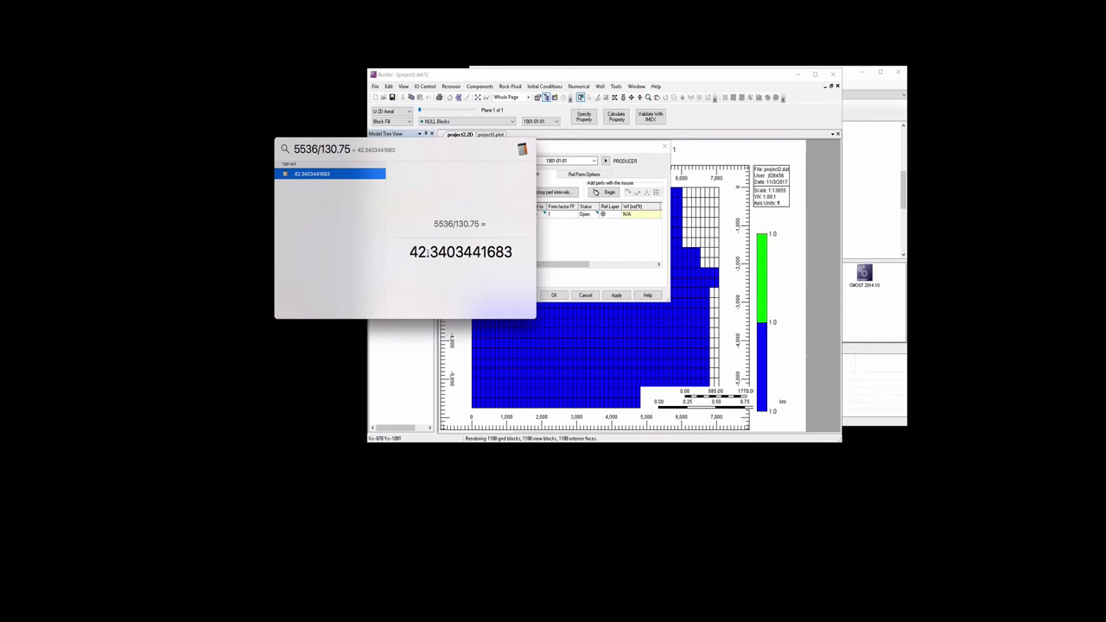
{"action": "key", "text": "Escape"}
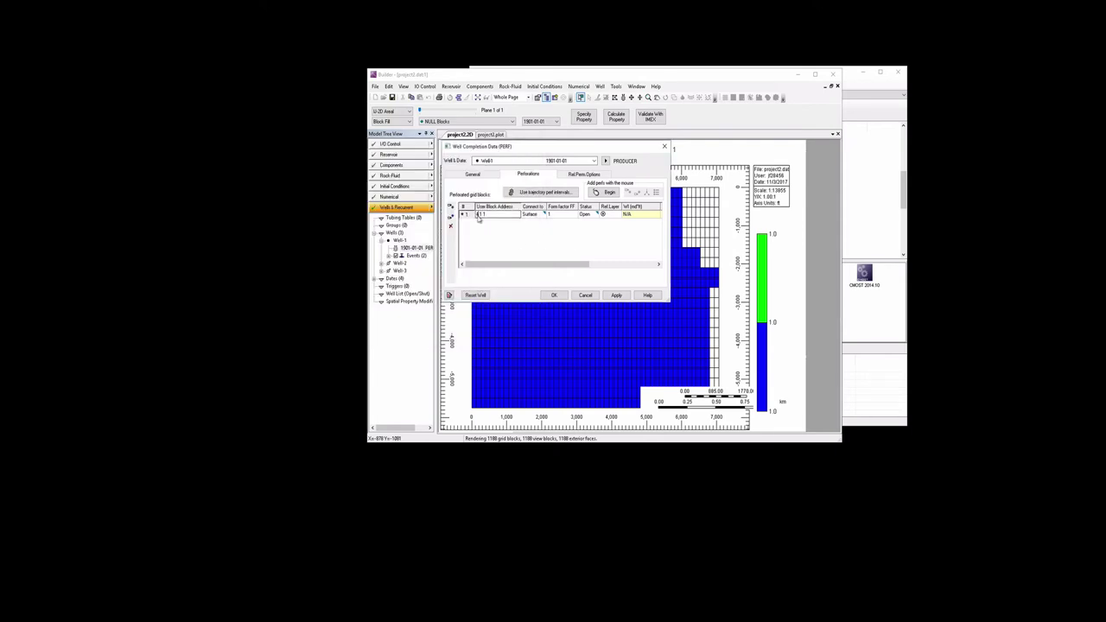
{"action": "type", "text": "42"}
{"action": "key", "text": "super+space"}
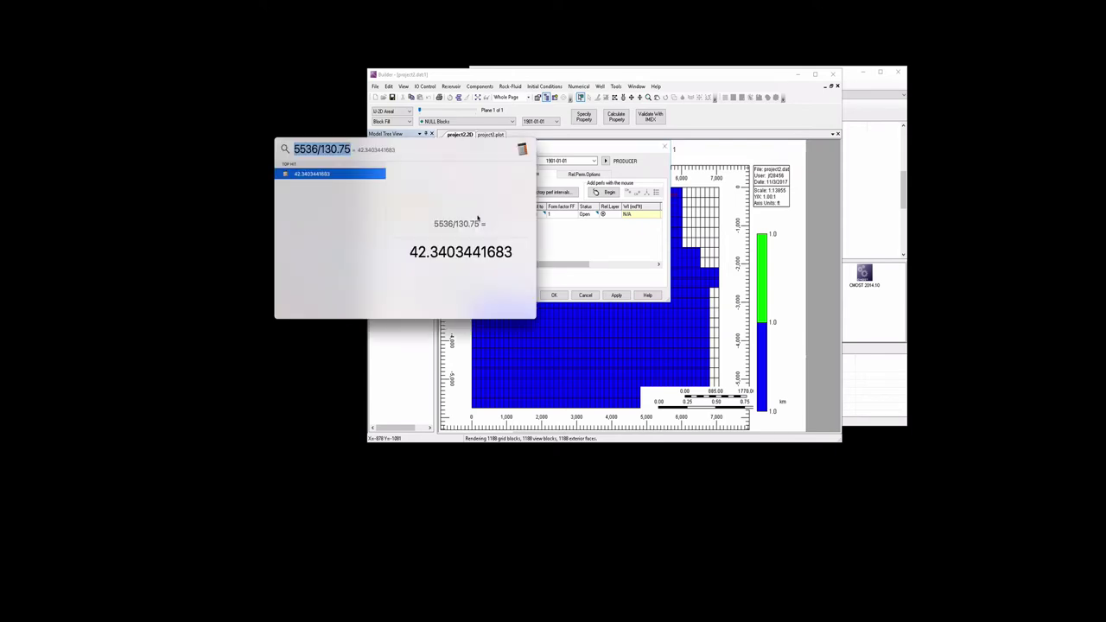
{"action": "type", "text": "3500/26"}
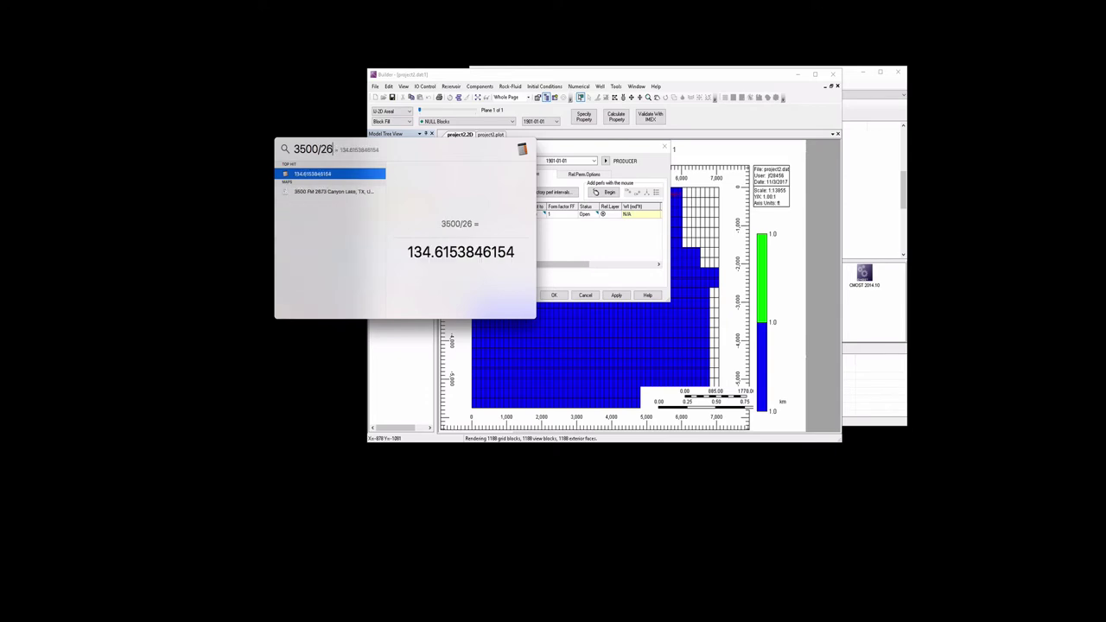
{"action": "type", "text": "1.5"}
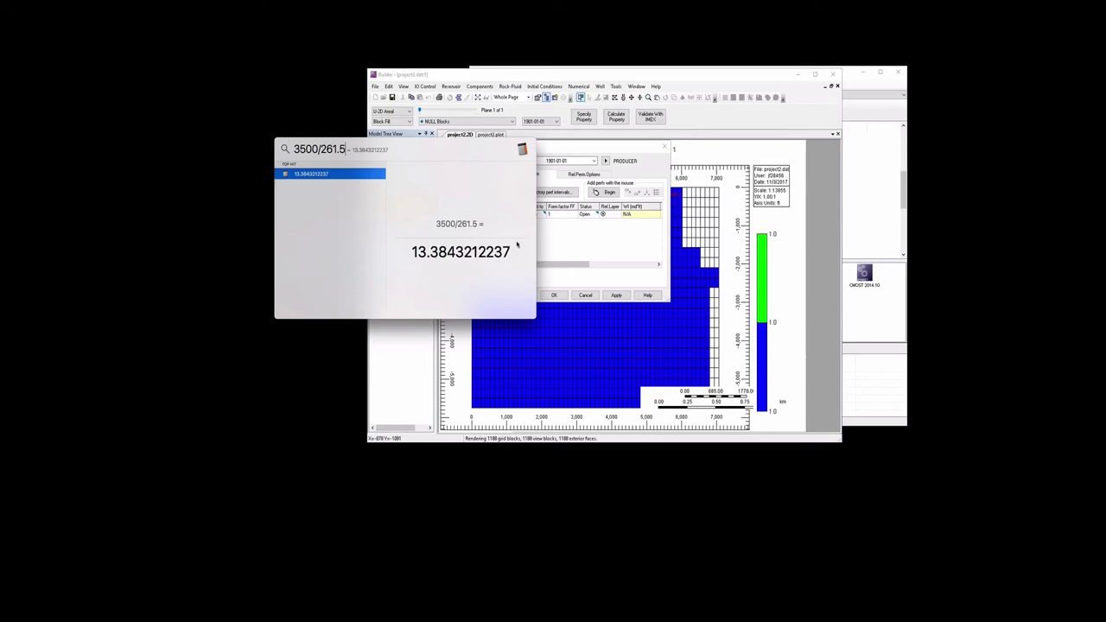
Apply Well-1's new perforation block address and close its completion data.
{"action": "left_click", "coordinate": [548, 252]}
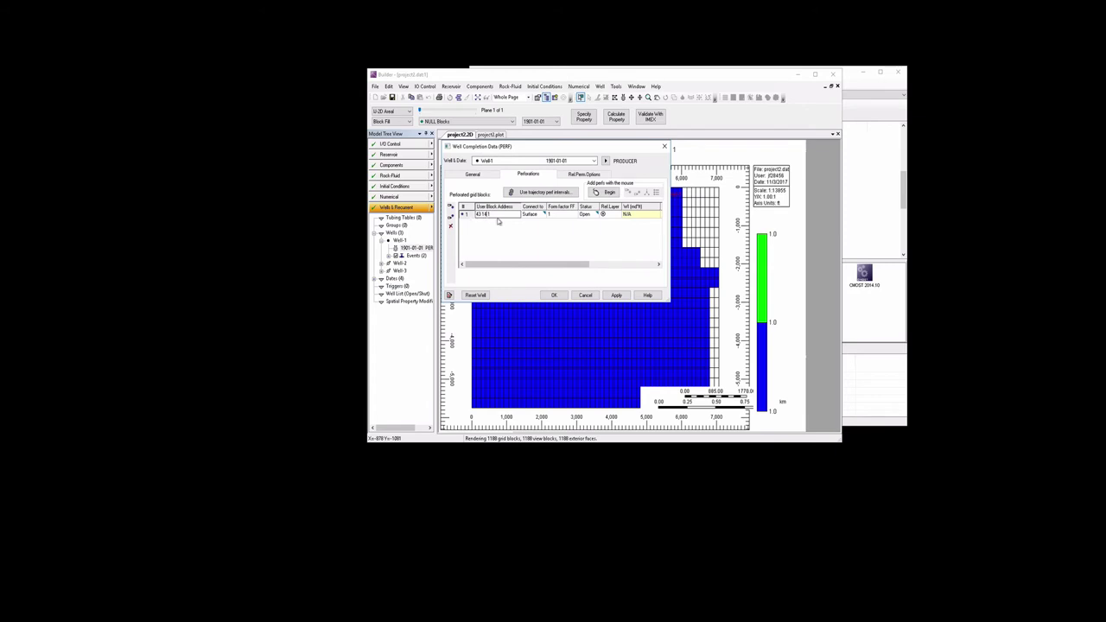
{"action": "left_click", "coordinate": [616, 295]}
{"action": "left_click", "coordinate": [553, 296]}
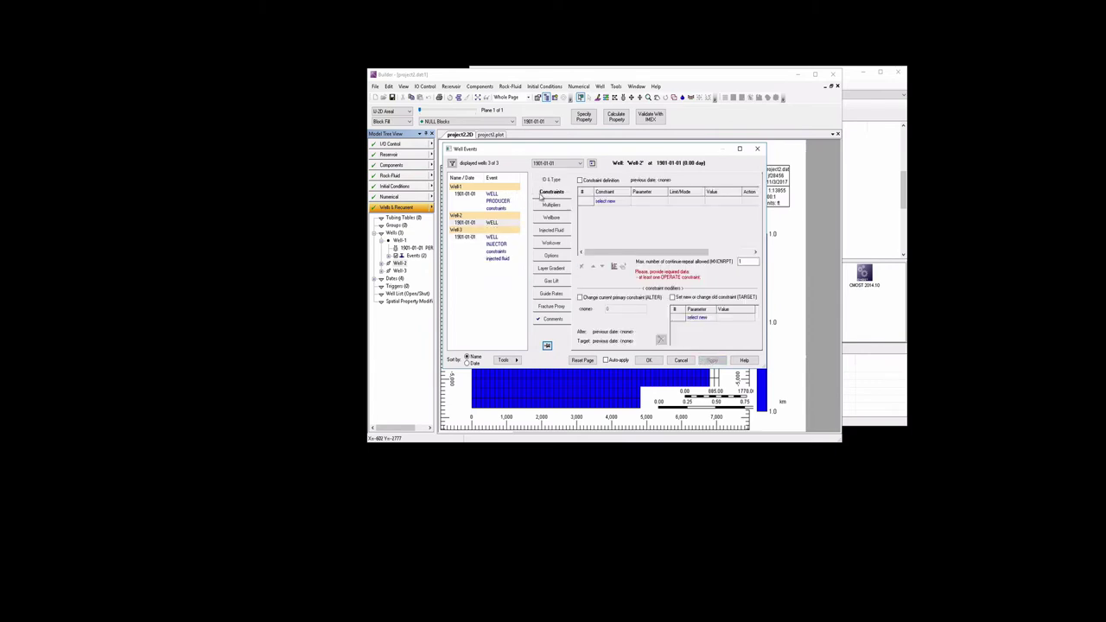
Give Well-2 an OPERATE minimum bottom-hole pressure constraint of 2000 psi.
{"action": "left_click", "coordinate": [579, 181]}
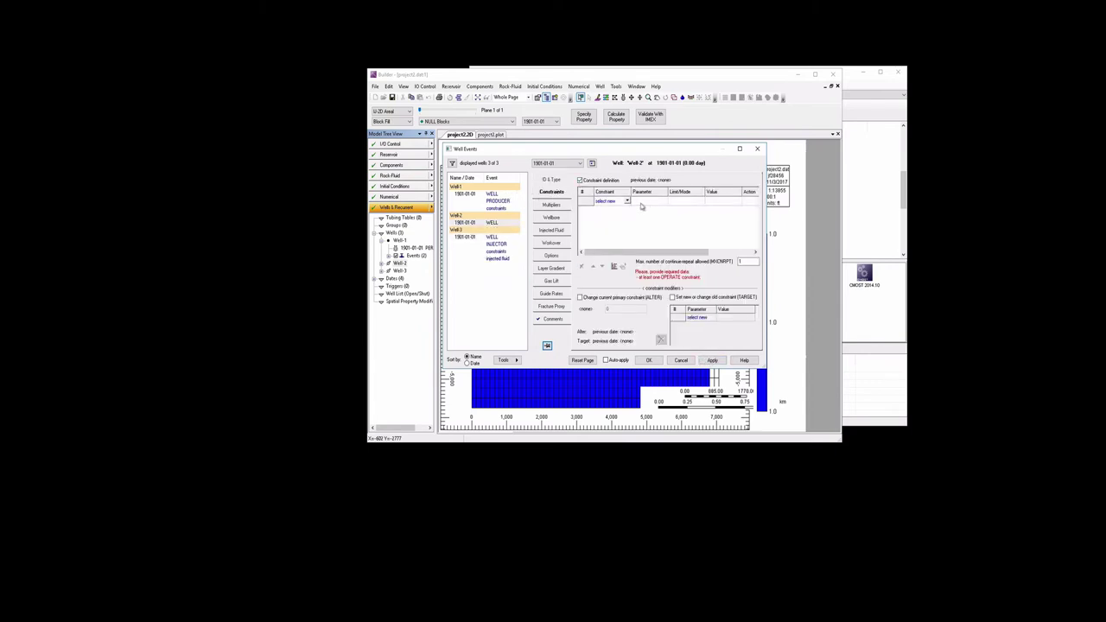
{"action": "left_click", "coordinate": [628, 202]}
{"action": "left_click", "coordinate": [624, 214]}
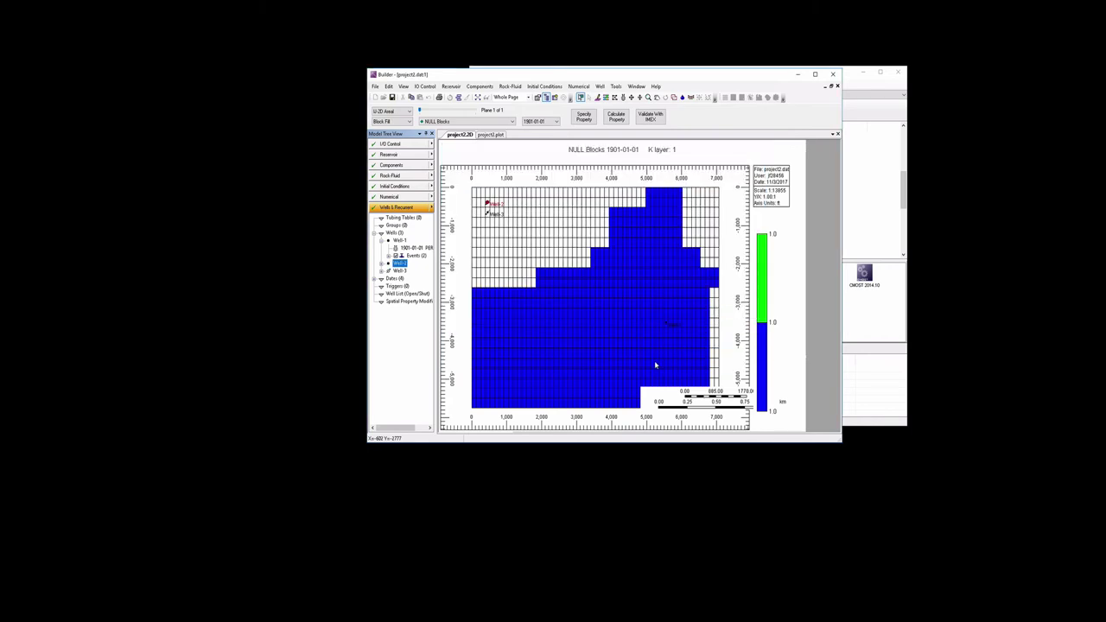
Move Well-2's perforation to grid block 62 19 1 and apply it.
{"action": "left_click", "coordinate": [381, 264]}
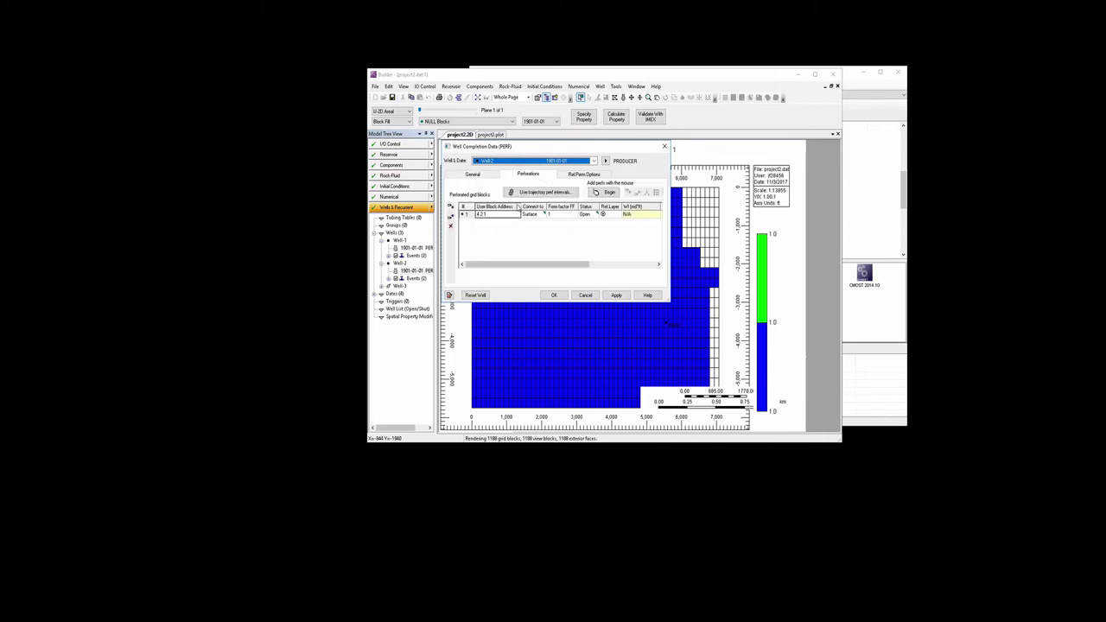
{"action": "left_click", "coordinate": [510, 216]}
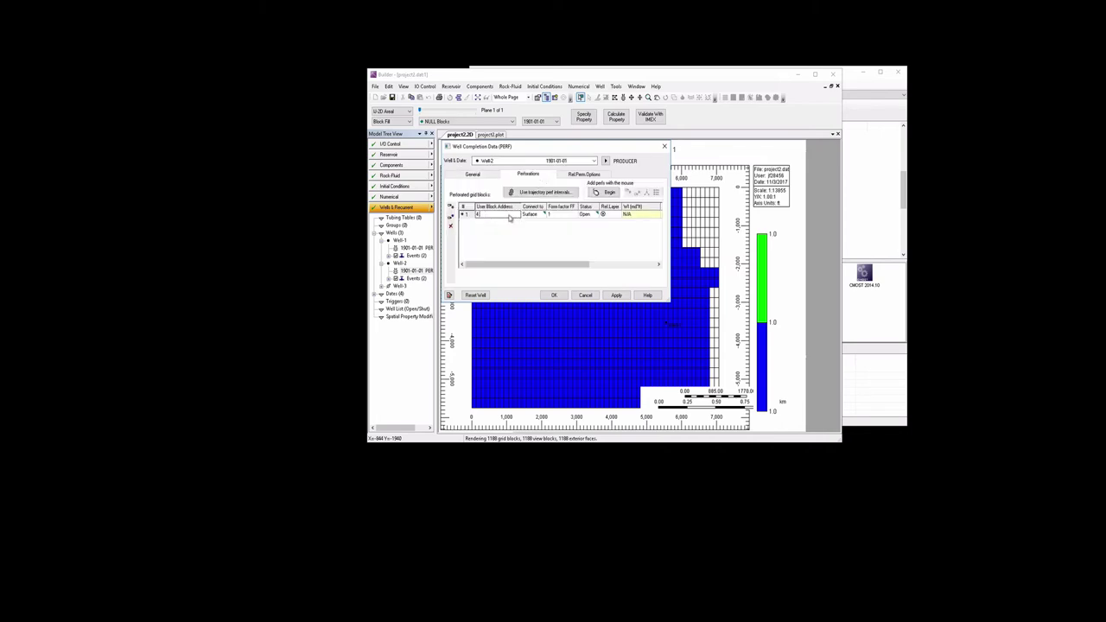
{"action": "type", "text": "2 19 1"}
{"action": "left_click", "coordinate": [616, 295]}
Switch to Well-3 and set its perforated block to 28 19 1, then save.
{"action": "left_click", "coordinate": [572, 163]}
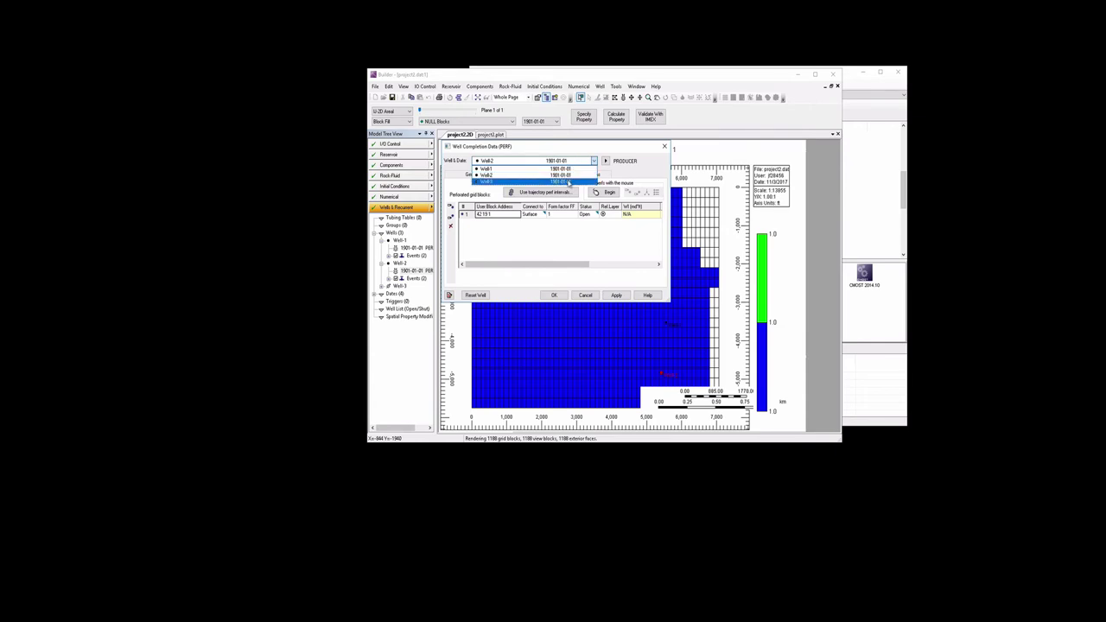
{"action": "left_click", "coordinate": [569, 182]}
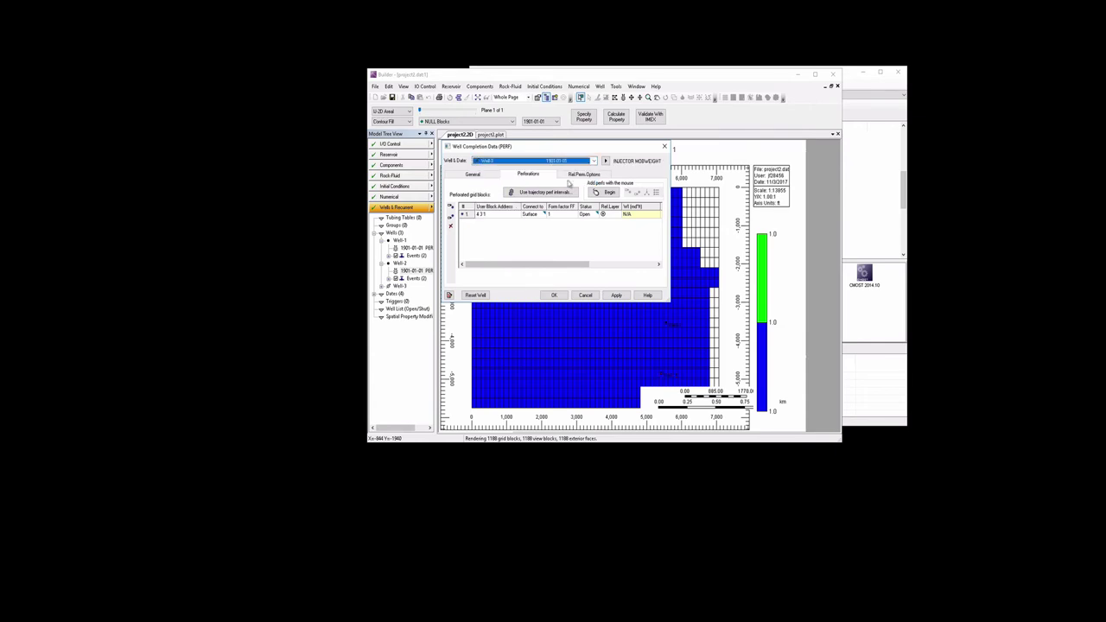
{"action": "left_click", "coordinate": [508, 217]}
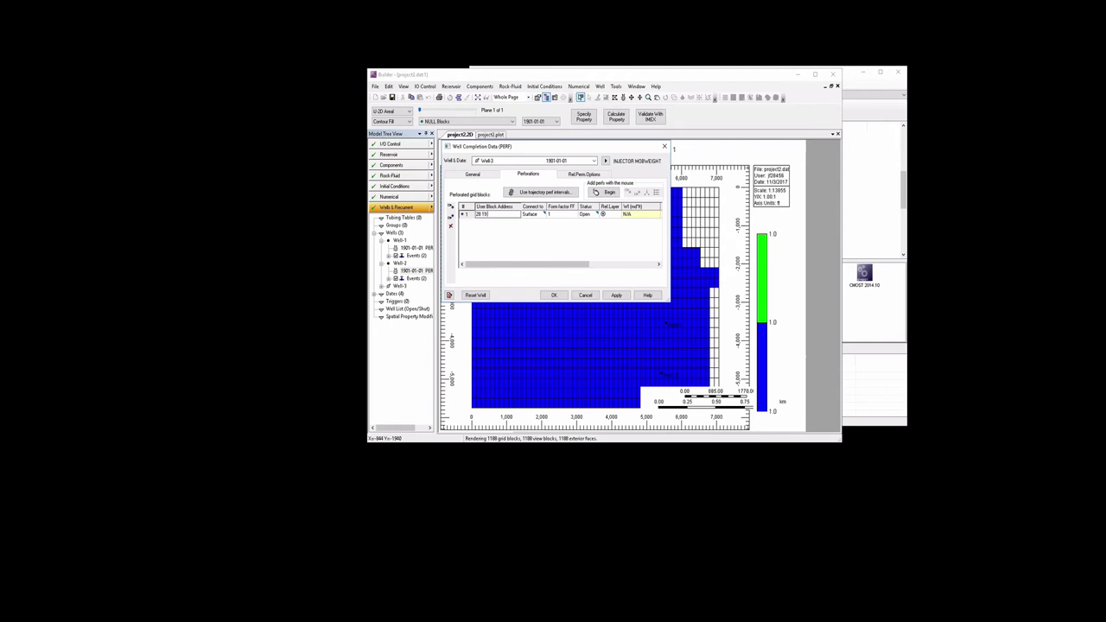
{"action": "key", "text": "Return"}
{"action": "left_click", "coordinate": [554, 295]}
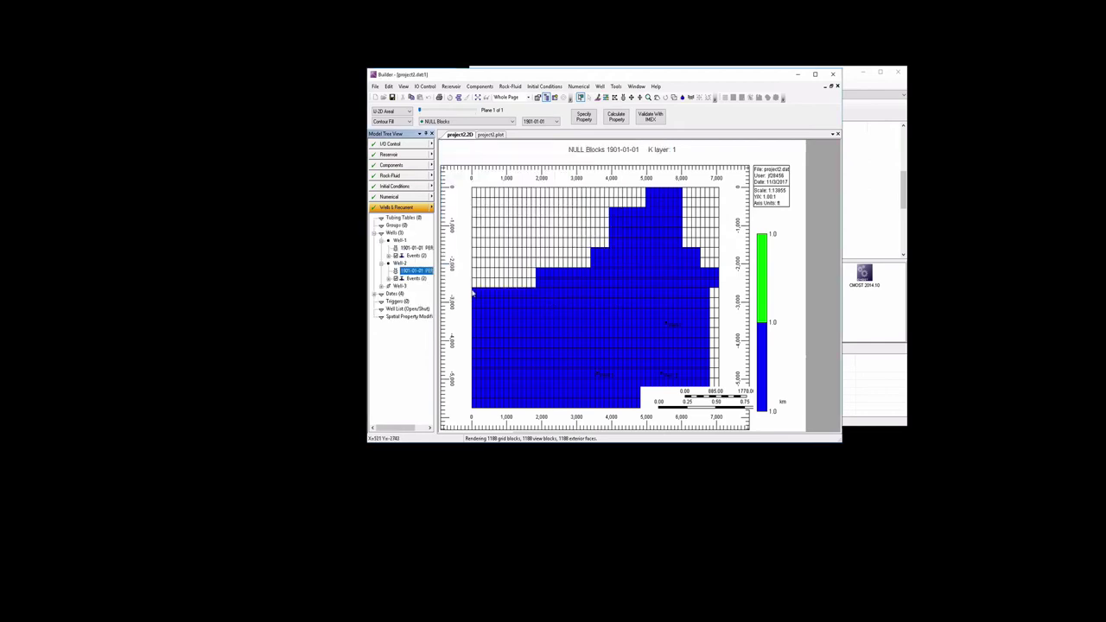
Change Well-3's type from INJECTOR MOBWEIGHT to PRODUCER in its well events.
{"action": "left_click", "coordinate": [382, 286]}
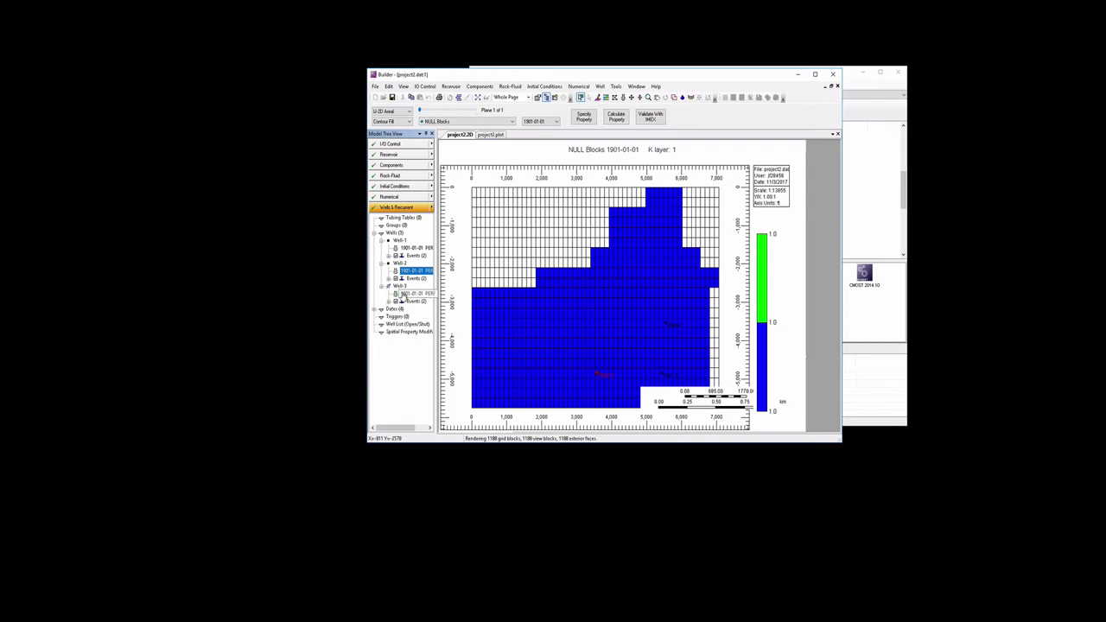
{"action": "double_click", "coordinate": [398, 286]}
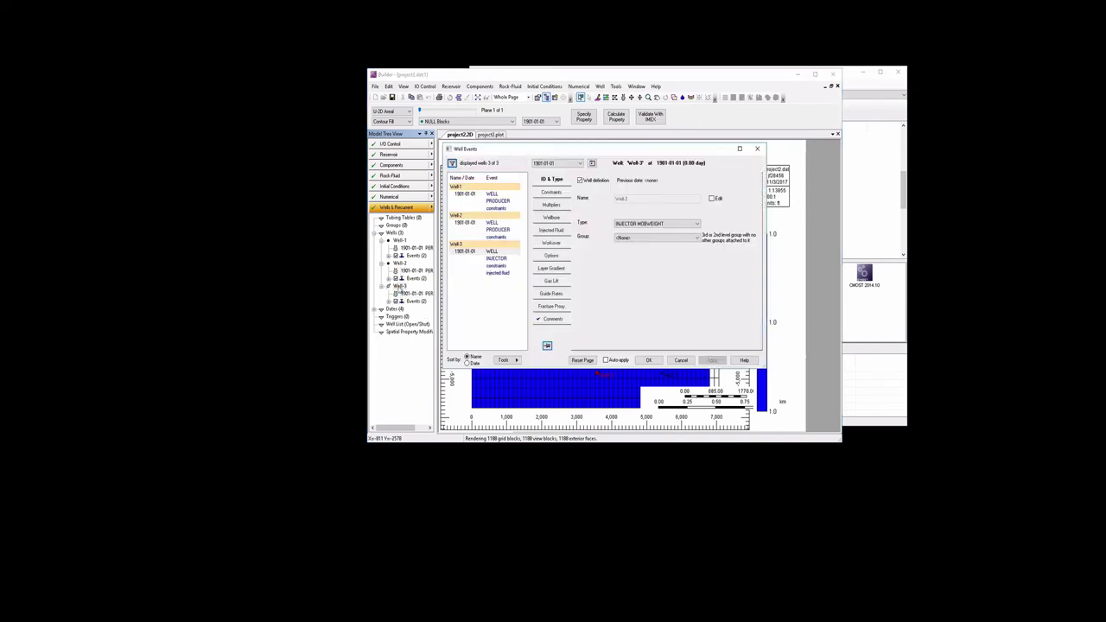
{"action": "left_click", "coordinate": [627, 224]}
{"action": "left_click", "coordinate": [628, 230]}
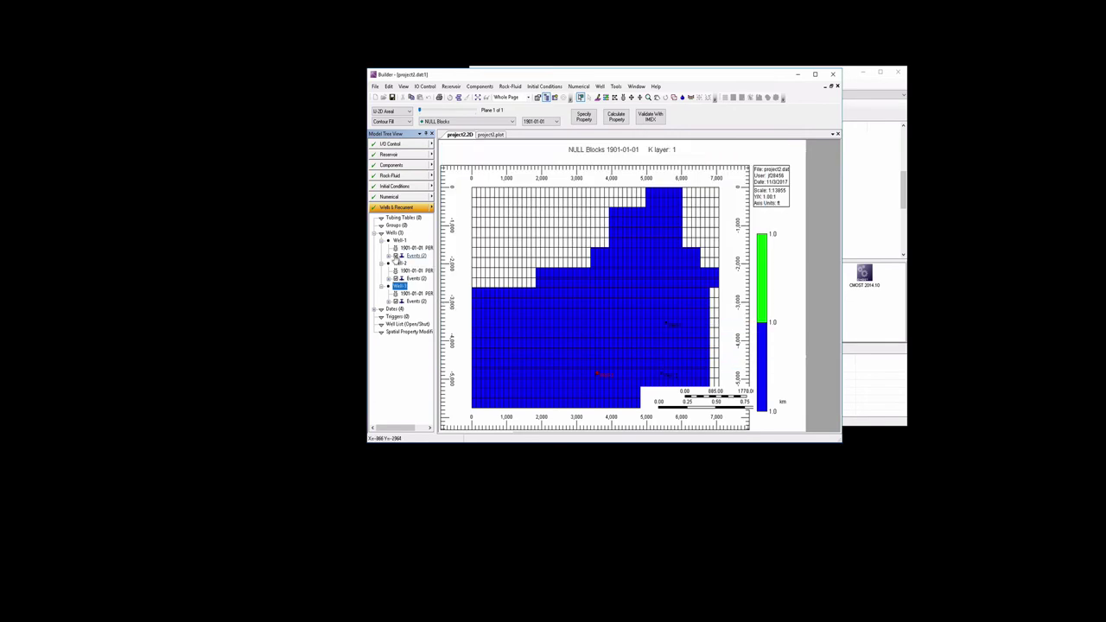
Create new well Well-4 under Wells & Recurrent with type PRODUCER.
{"action": "right_click", "coordinate": [430, 212]}
{"action": "left_click", "coordinate": [452, 214]}
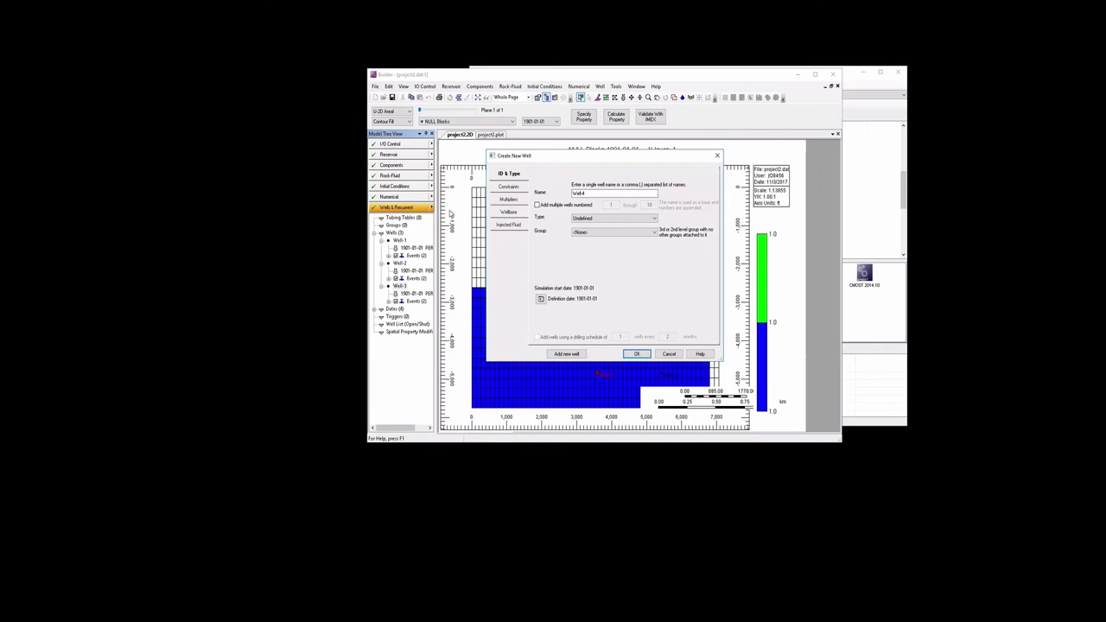
{"action": "left_click", "coordinate": [591, 219]}
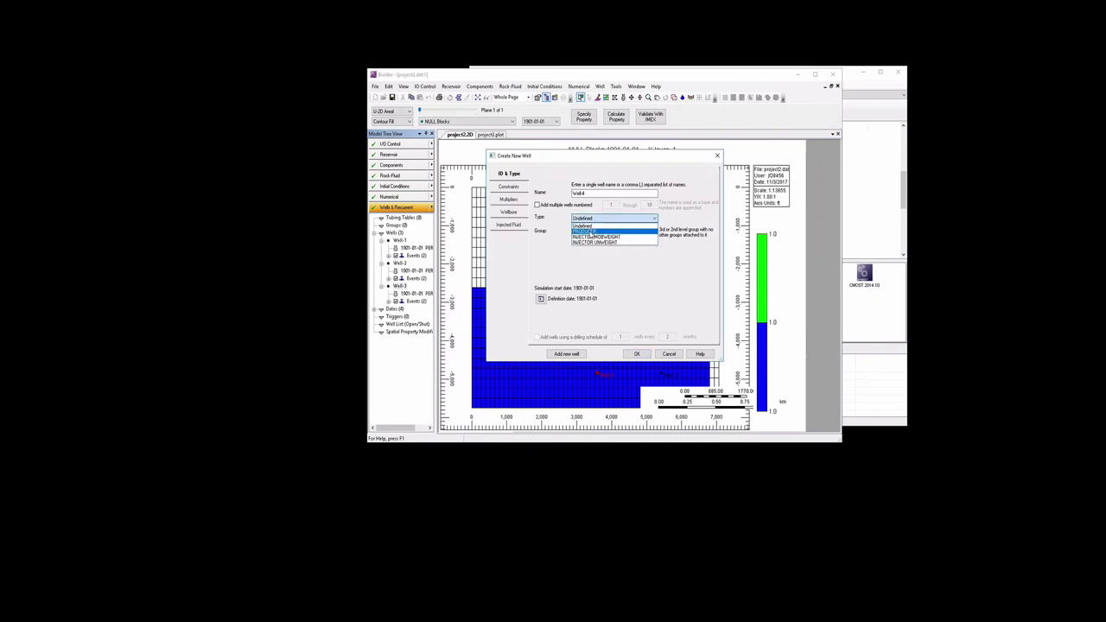
{"action": "left_click", "coordinate": [591, 233]}
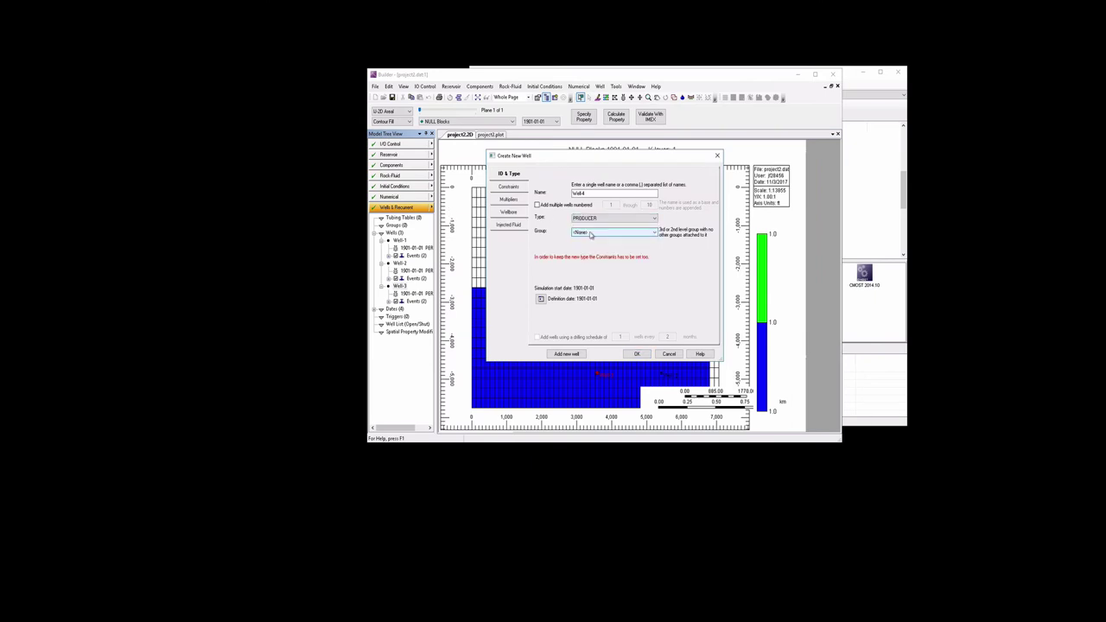
Give Well-4 an OPERATE minimum bottom-hole pressure constraint of 2000 psi.
{"action": "left_click", "coordinate": [510, 186]}
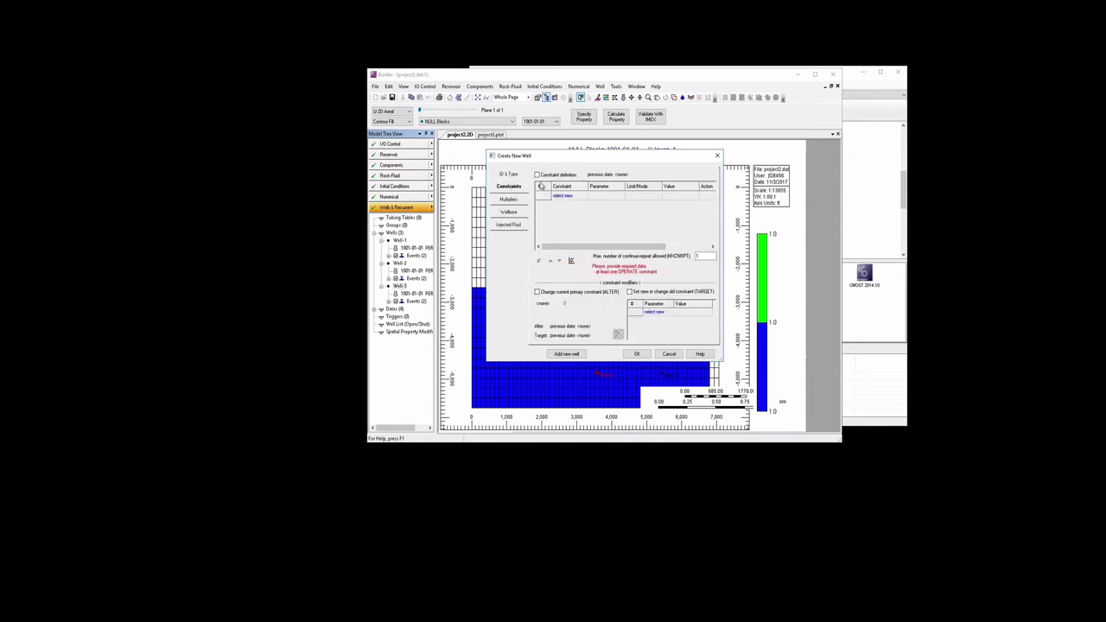
{"action": "left_click", "coordinate": [536, 175]}
{"action": "left_click", "coordinate": [585, 198]}
{"action": "left_click", "coordinate": [577, 208]}
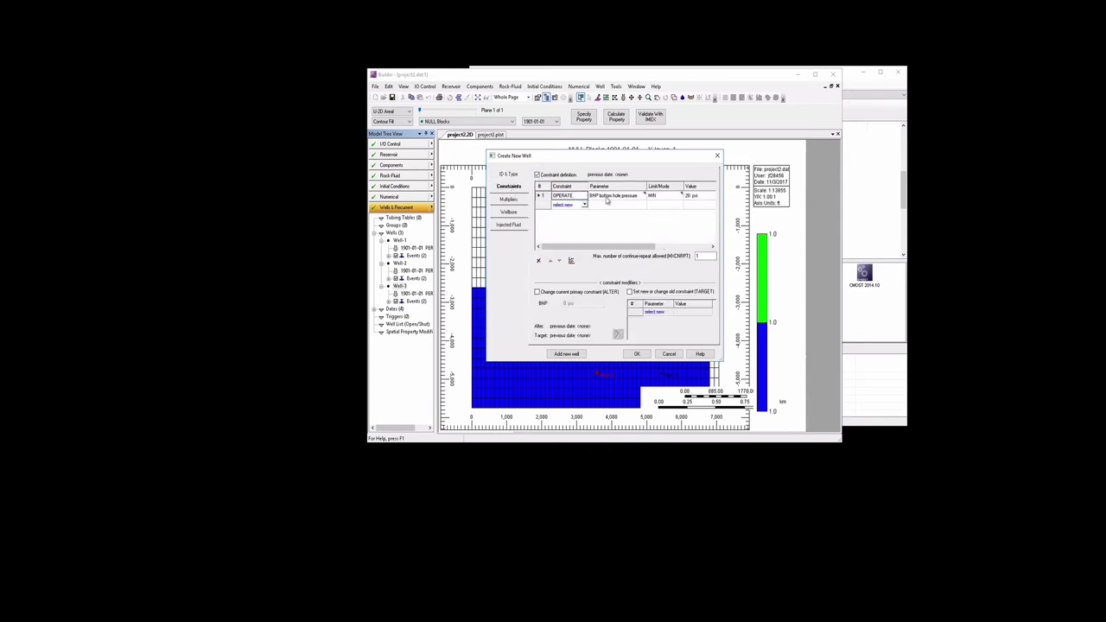
{"action": "left_click", "coordinate": [687, 200]}
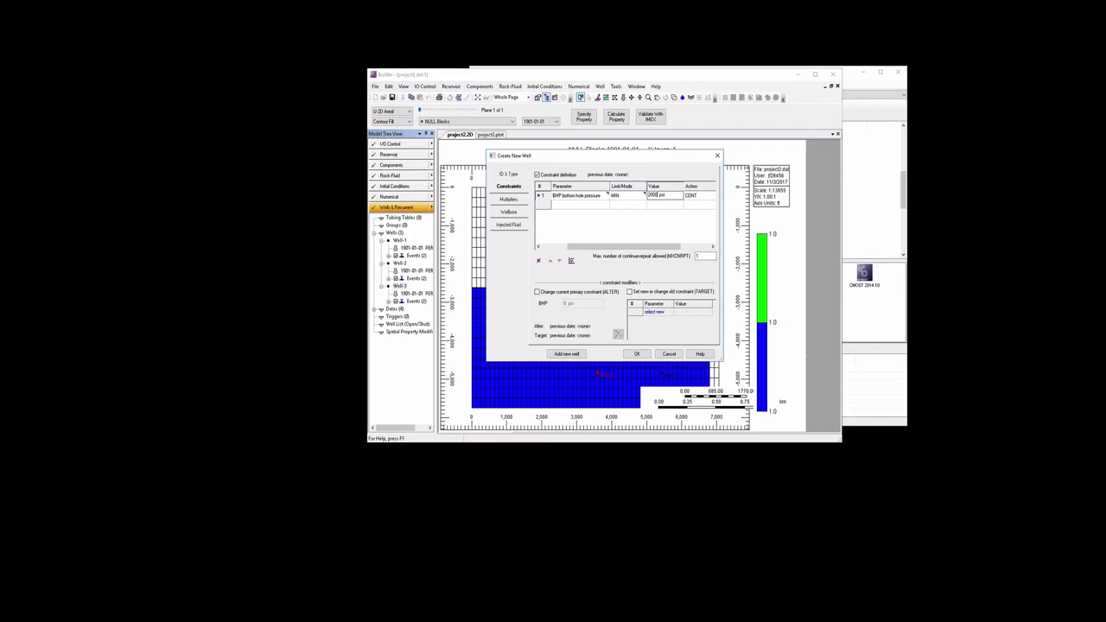
Finish Well-4 and start a new well of type INJECTOR MOBWEIGHT.
{"action": "left_click", "coordinate": [637, 353]}
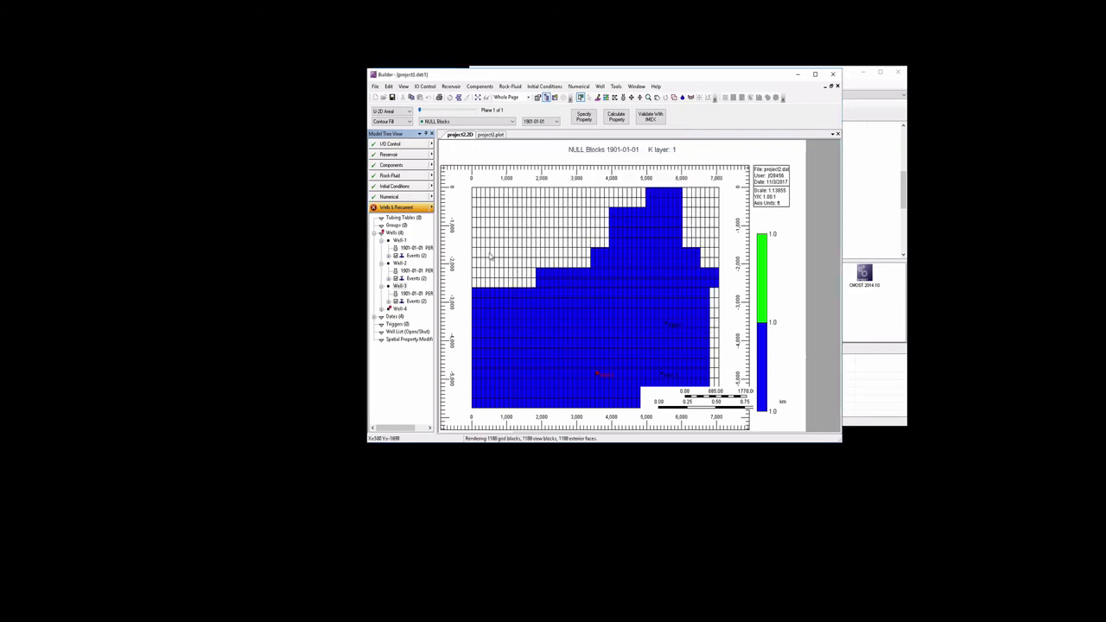
{"action": "left_click", "coordinate": [431, 209]}
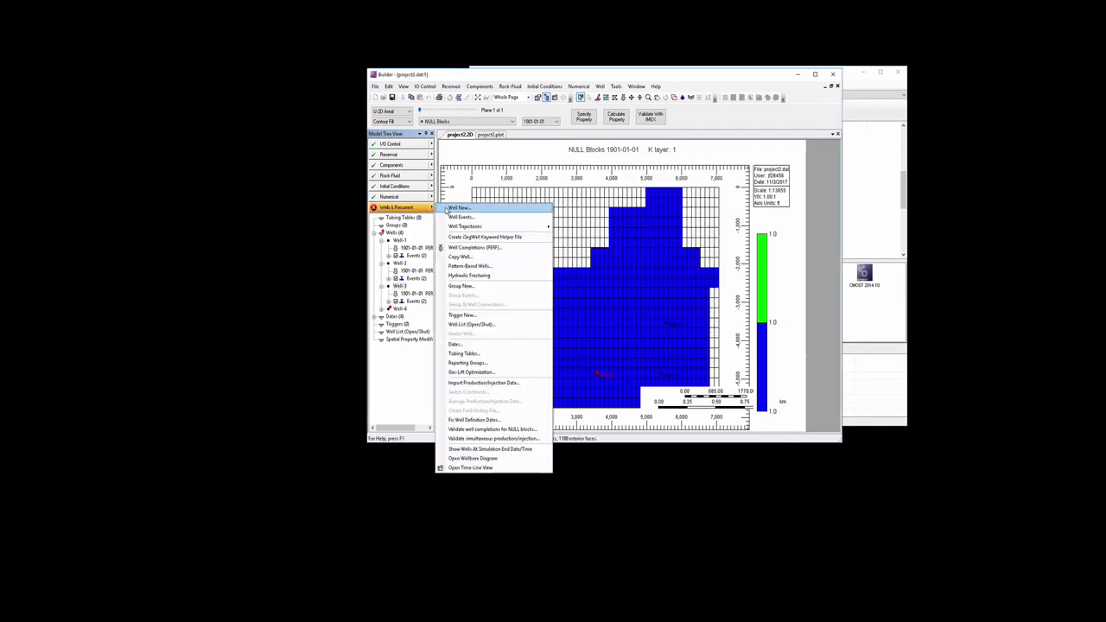
{"action": "left_click", "coordinate": [448, 209]}
{"action": "left_click", "coordinate": [574, 218]}
{"action": "left_click", "coordinate": [577, 236]}
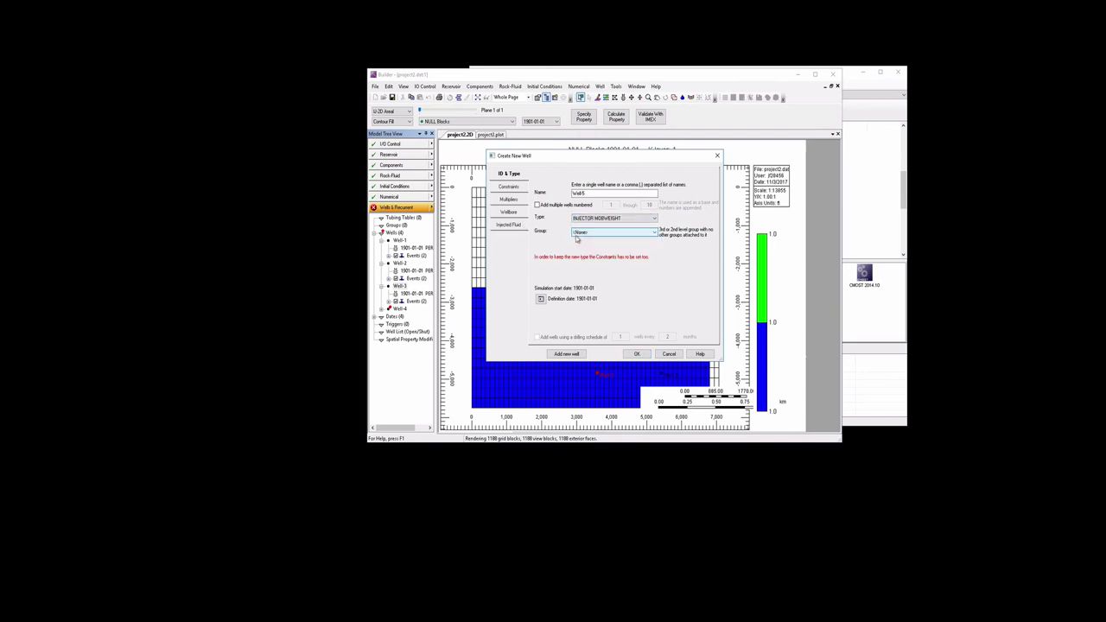
Give the injector an OPERATE maximum STW surface water rate constraint, enter the rate, and create Well-5.
{"action": "left_click", "coordinate": [513, 188]}
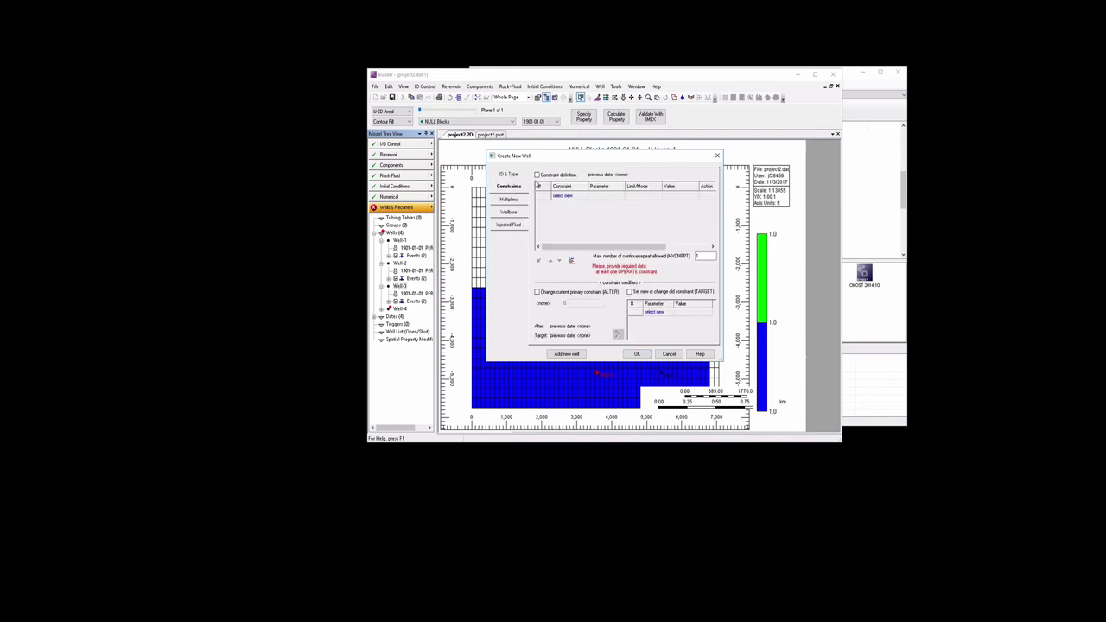
{"action": "left_click", "coordinate": [537, 174]}
{"action": "left_click", "coordinate": [584, 197]}
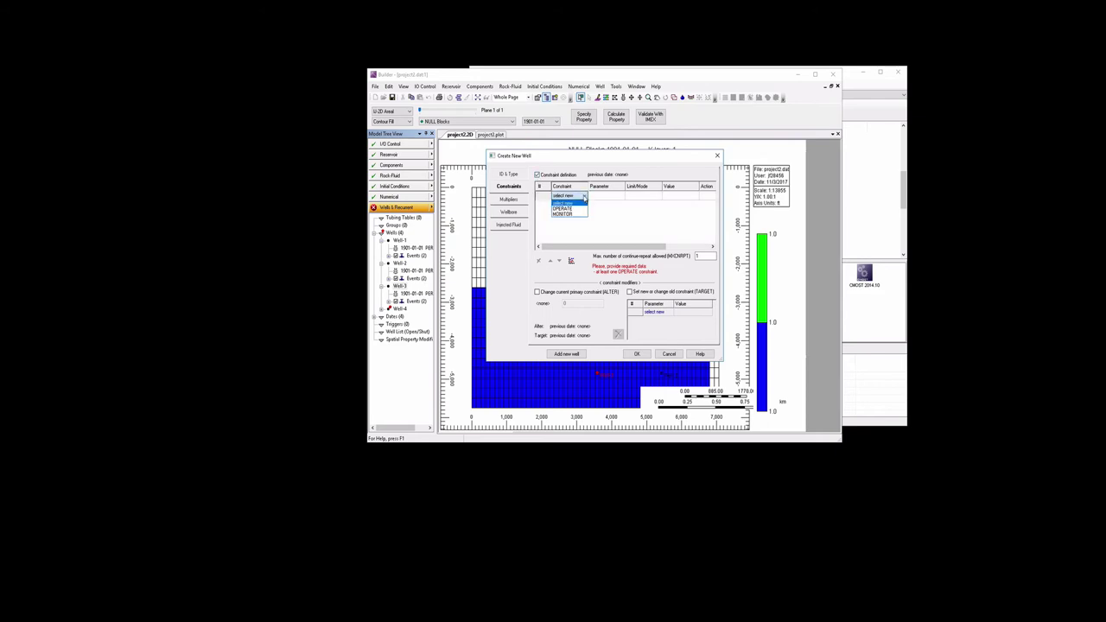
{"action": "left_click", "coordinate": [571, 208]}
{"action": "left_click", "coordinate": [633, 198]}
{"action": "left_click", "coordinate": [643, 196]}
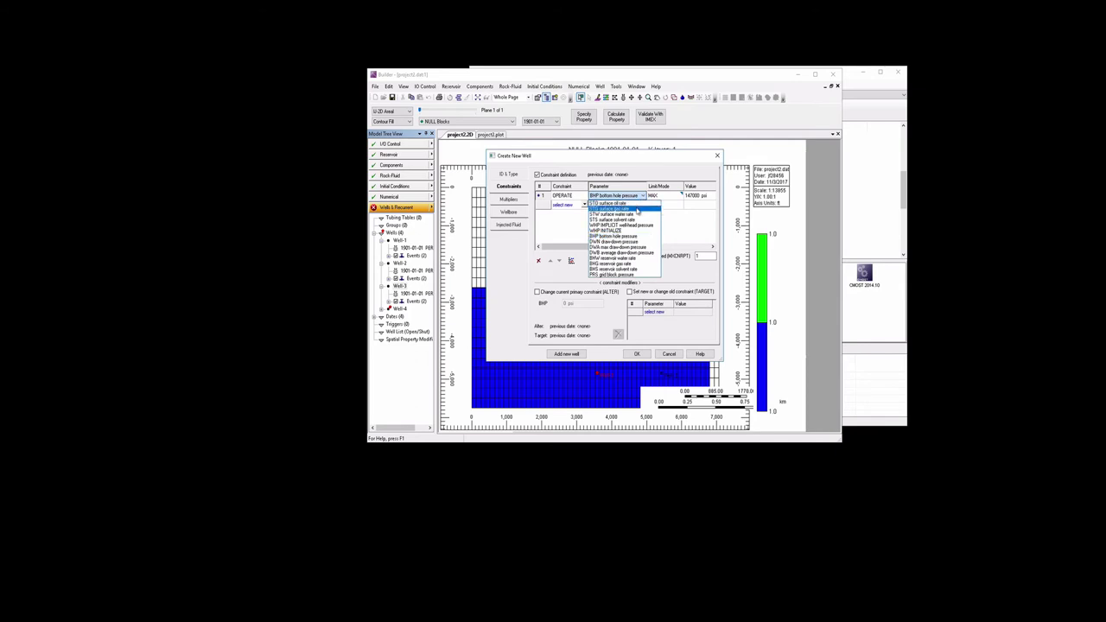
{"action": "left_click", "coordinate": [636, 214]}
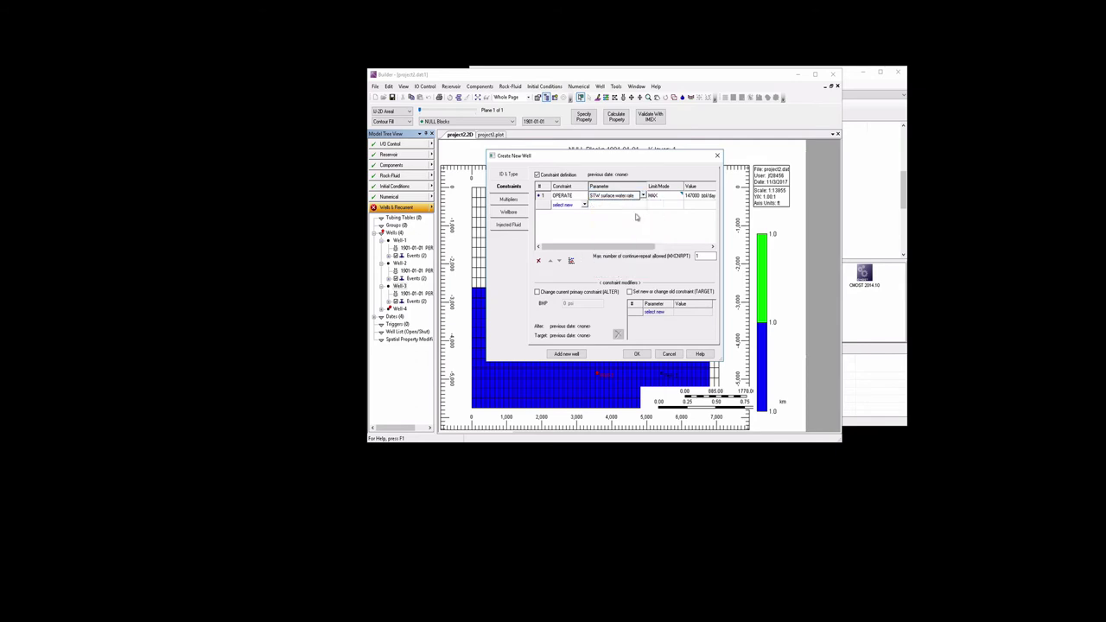
{"action": "left_click", "coordinate": [689, 198]}
{"action": "left_click_drag", "start_coordinate": [668, 197], "coordinate": [651, 197]}
{"action": "key", "text": "BackSpace"}
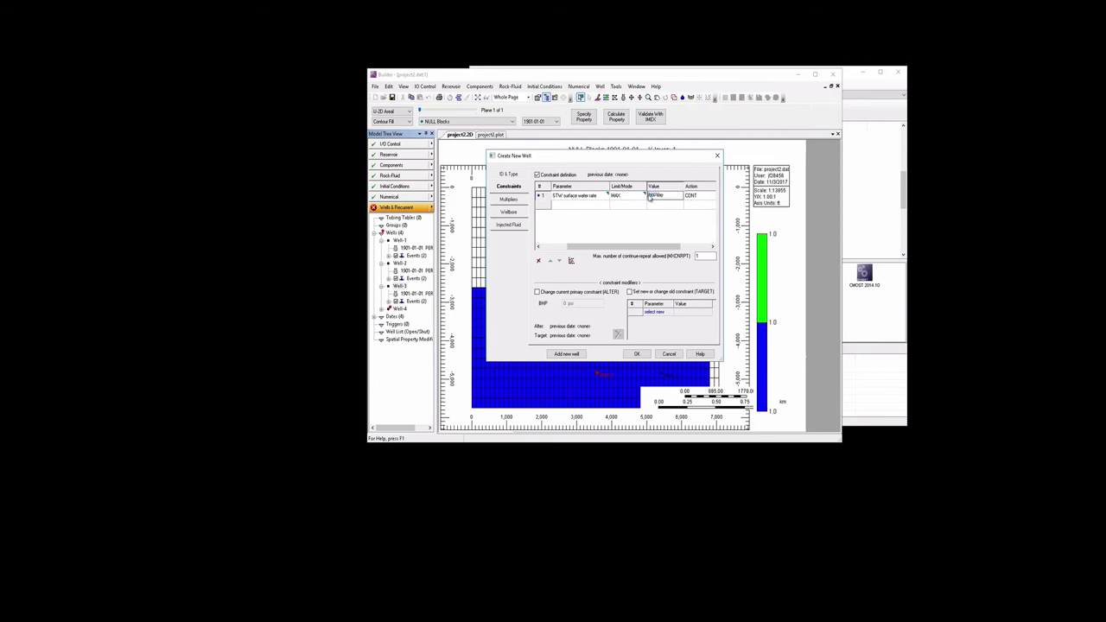
{"action": "type", "text": "178.1"}
{"action": "left_click", "coordinate": [639, 355]}
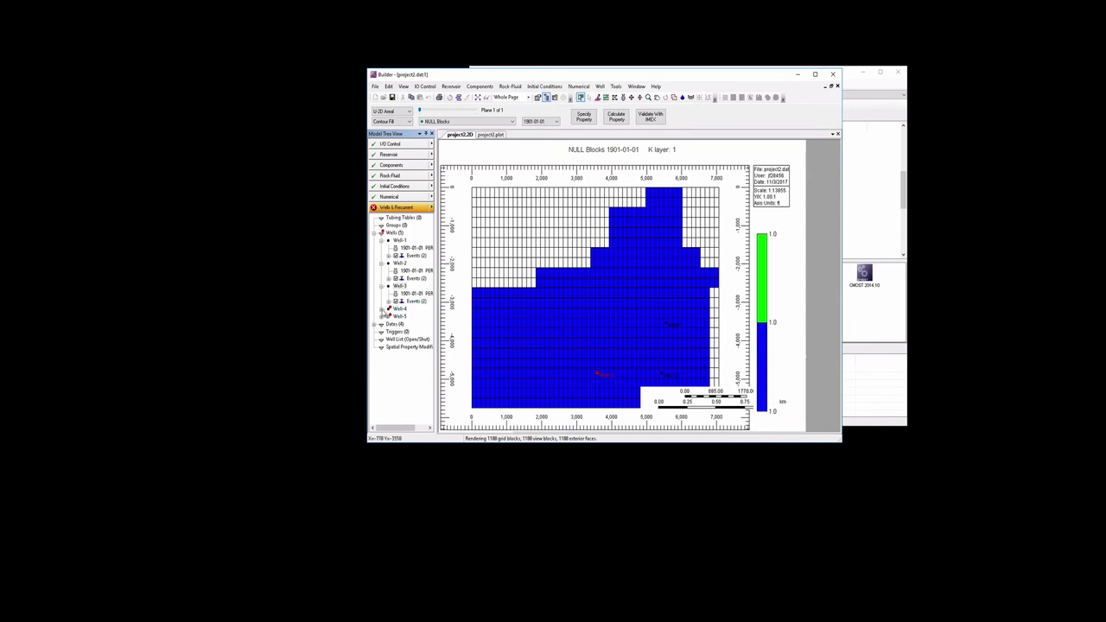
Perforate Well-4 at grid block 19 13 1.
{"action": "left_click", "coordinate": [382, 309]}
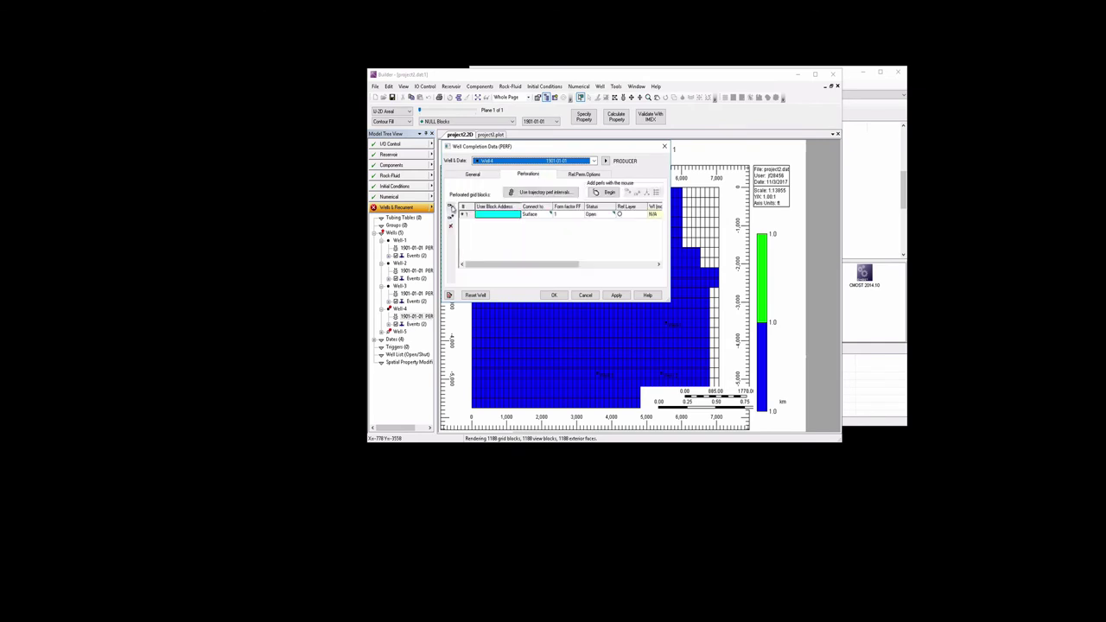
{"action": "left_click", "coordinate": [489, 216]}
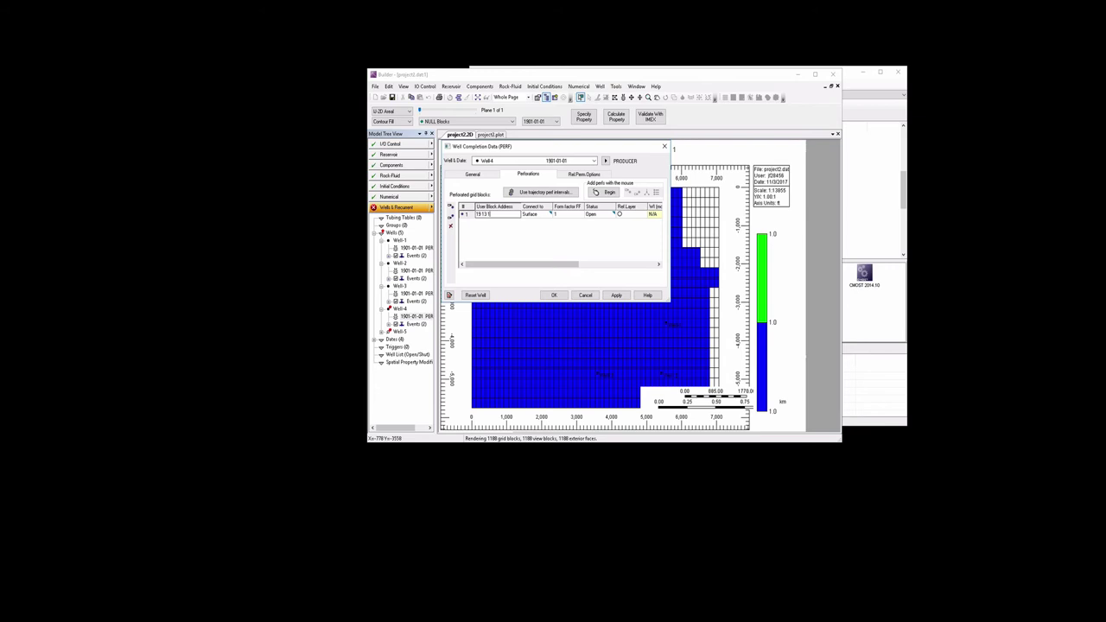
{"action": "left_click", "coordinate": [616, 295]}
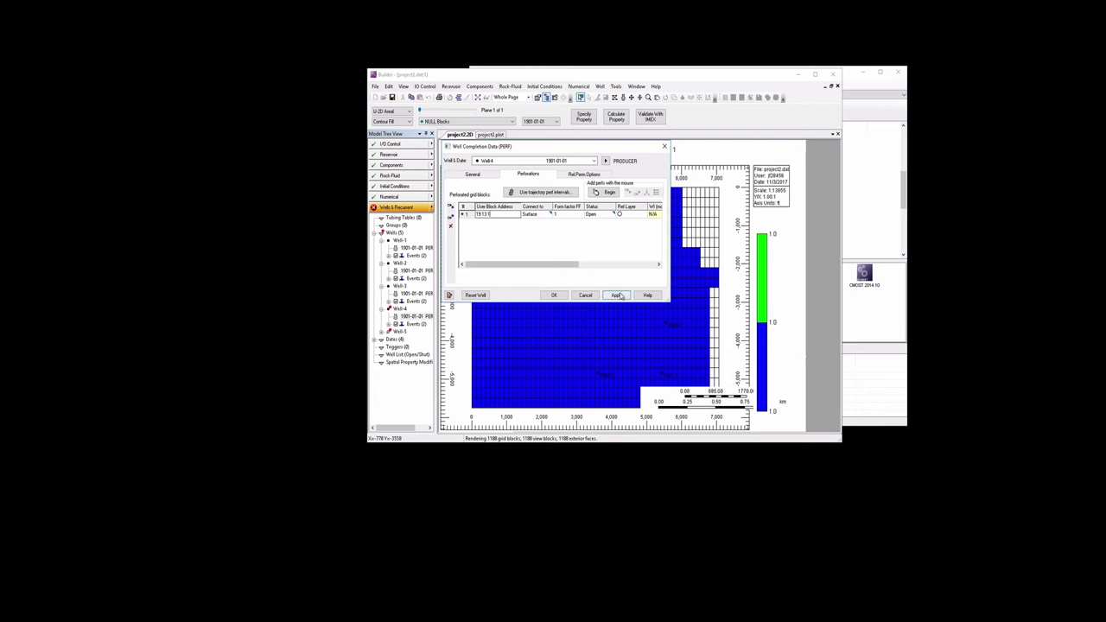
{"action": "left_click", "coordinate": [554, 296]}
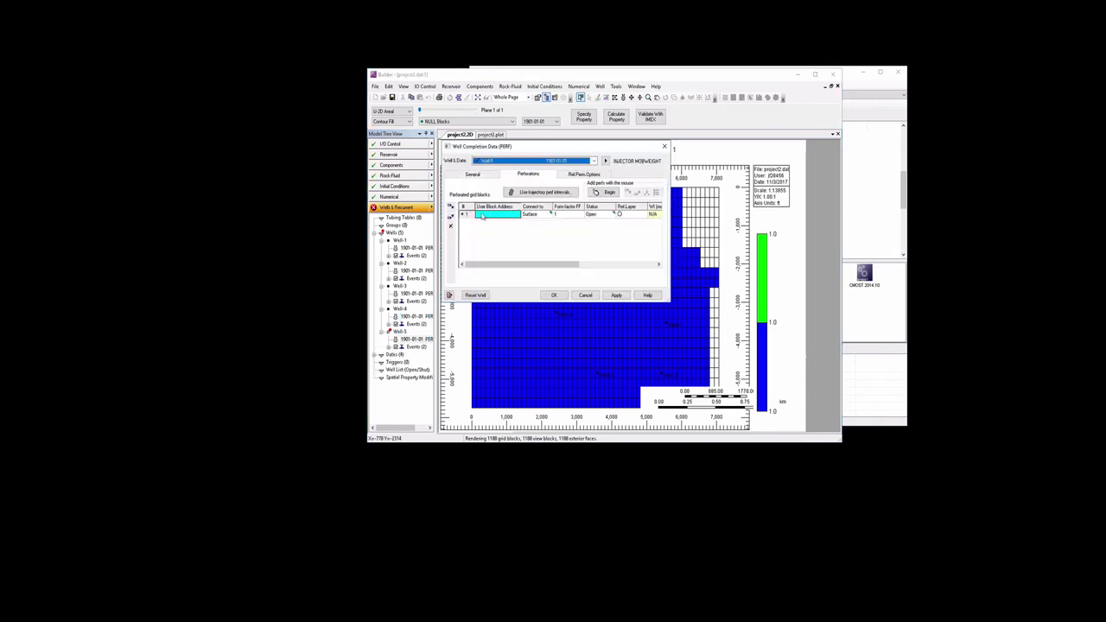
Perforate injector Well-5 at grid block 28 16 1.
{"action": "left_click", "coordinate": [482, 215]}
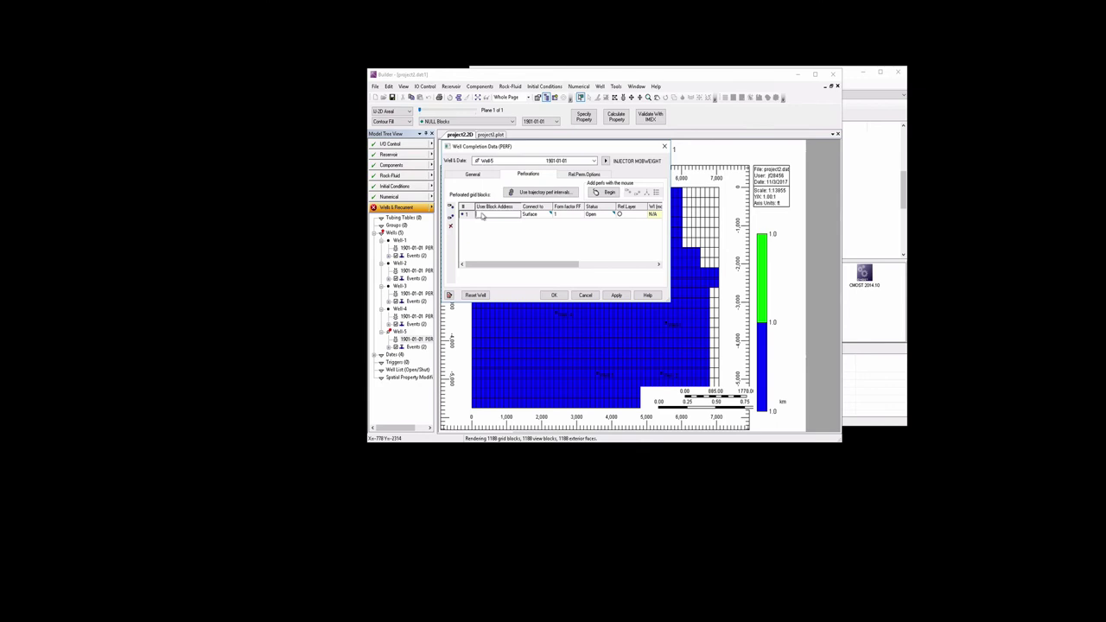
{"action": "type", "text": "25 16 1"}
{"action": "left_click", "coordinate": [556, 296]}
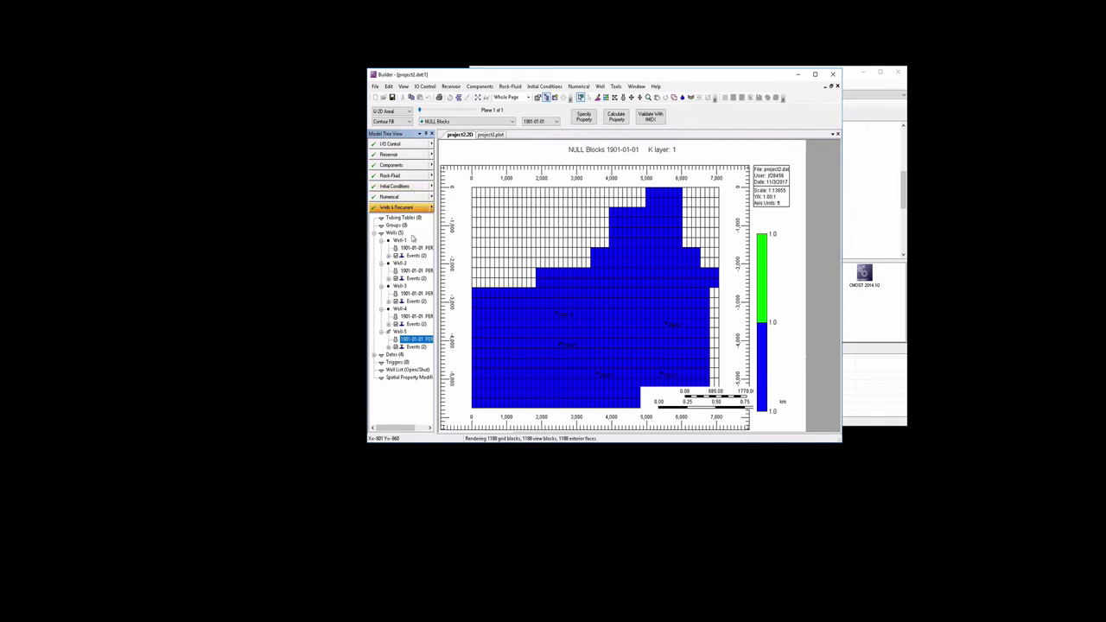
Set the whole-grid Pressure array to 3700 psi and accept the block value calculation.
{"action": "left_click", "coordinate": [393, 155]}
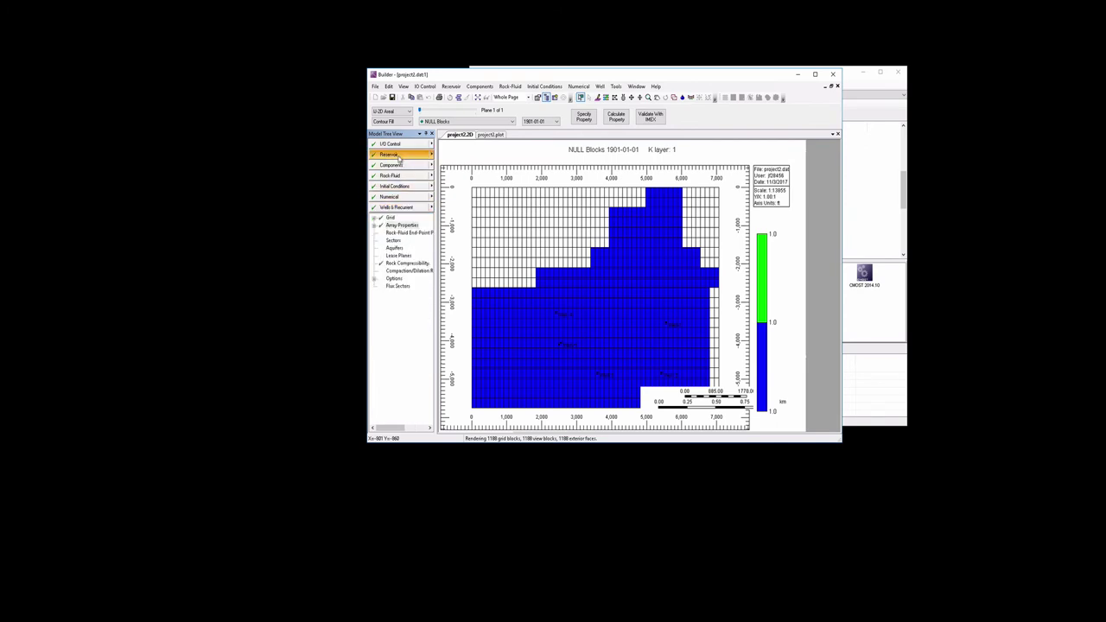
{"action": "double_click", "coordinate": [402, 224]}
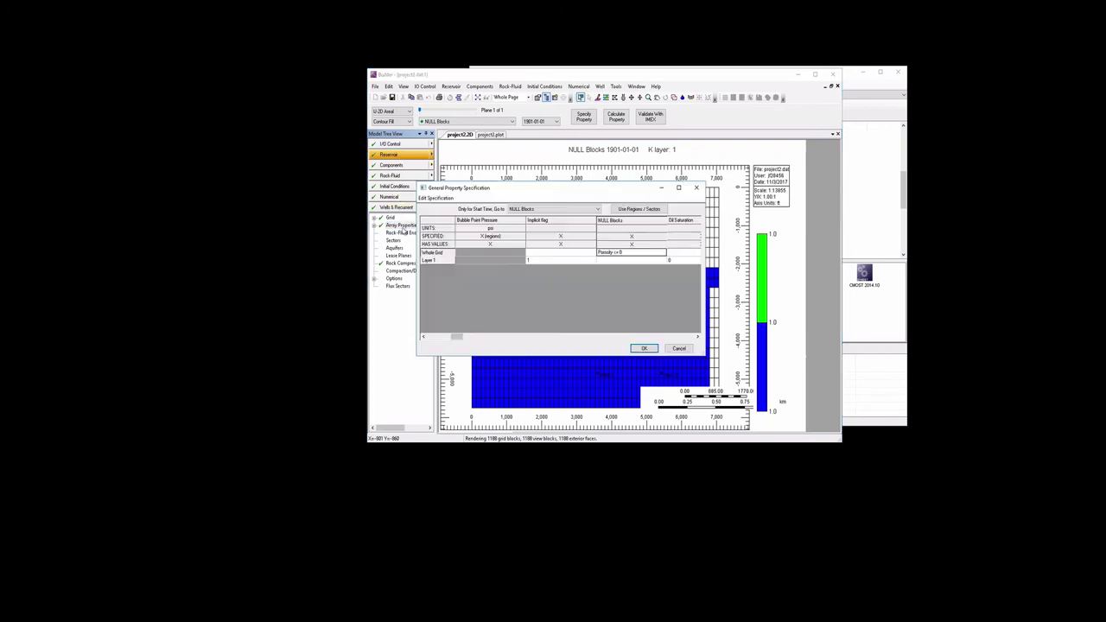
{"action": "left_click", "coordinate": [575, 210]}
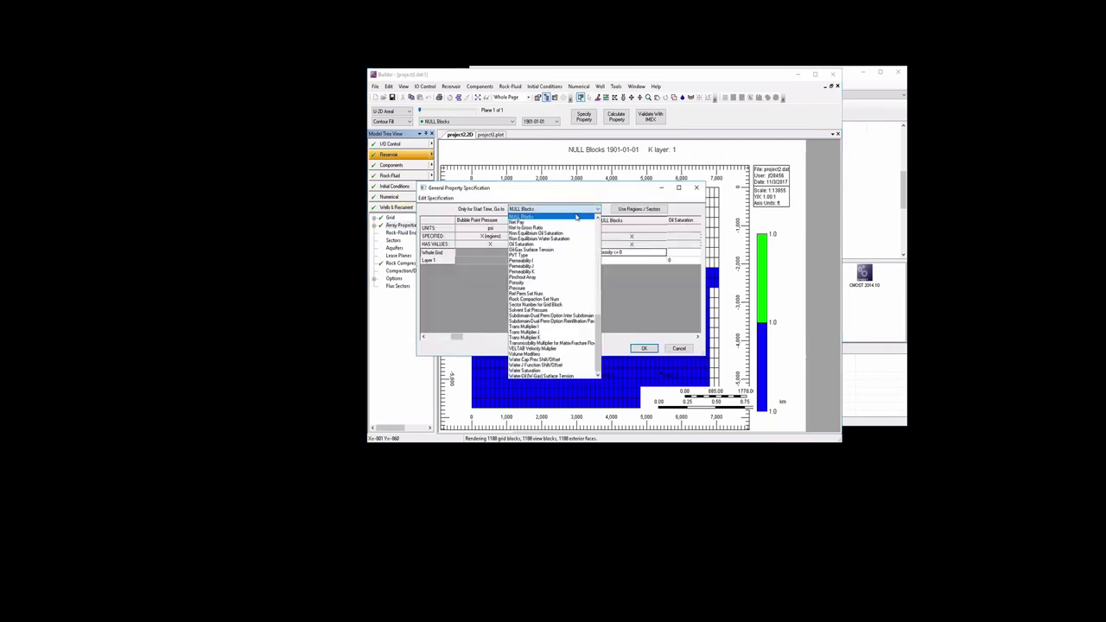
{"action": "left_click", "coordinate": [554, 287]}
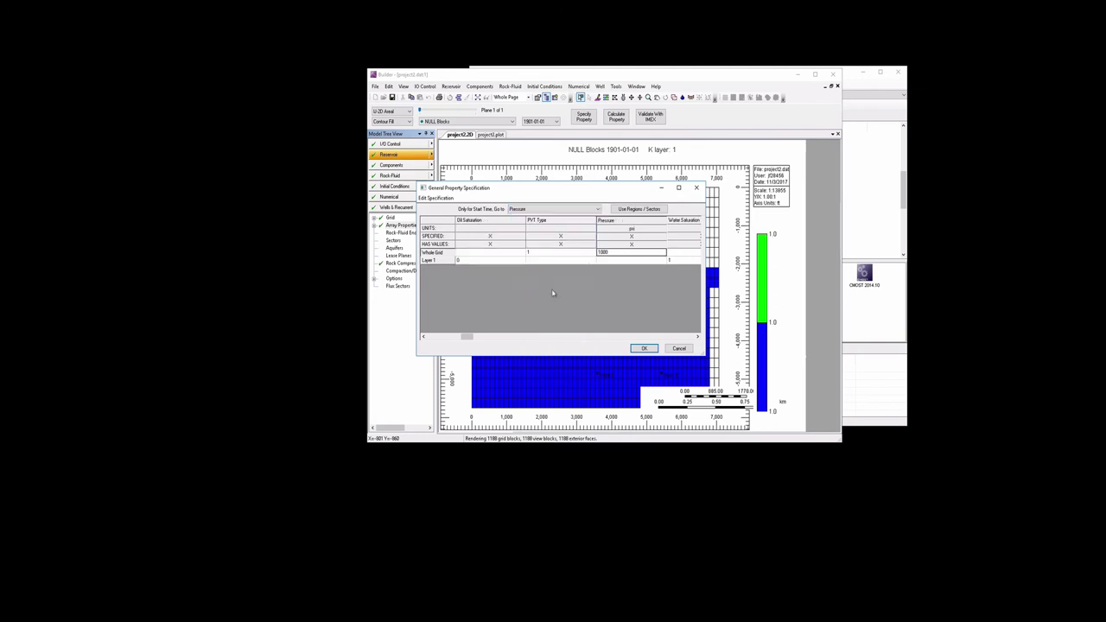
{"action": "left_click", "coordinate": [621, 254]}
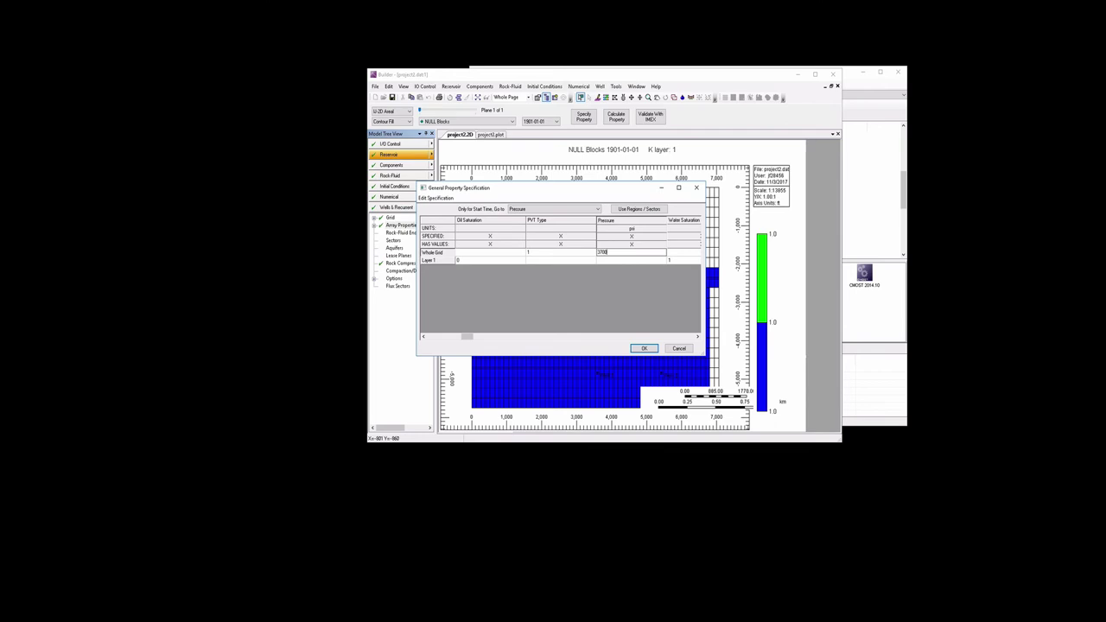
{"action": "left_click", "coordinate": [644, 348]}
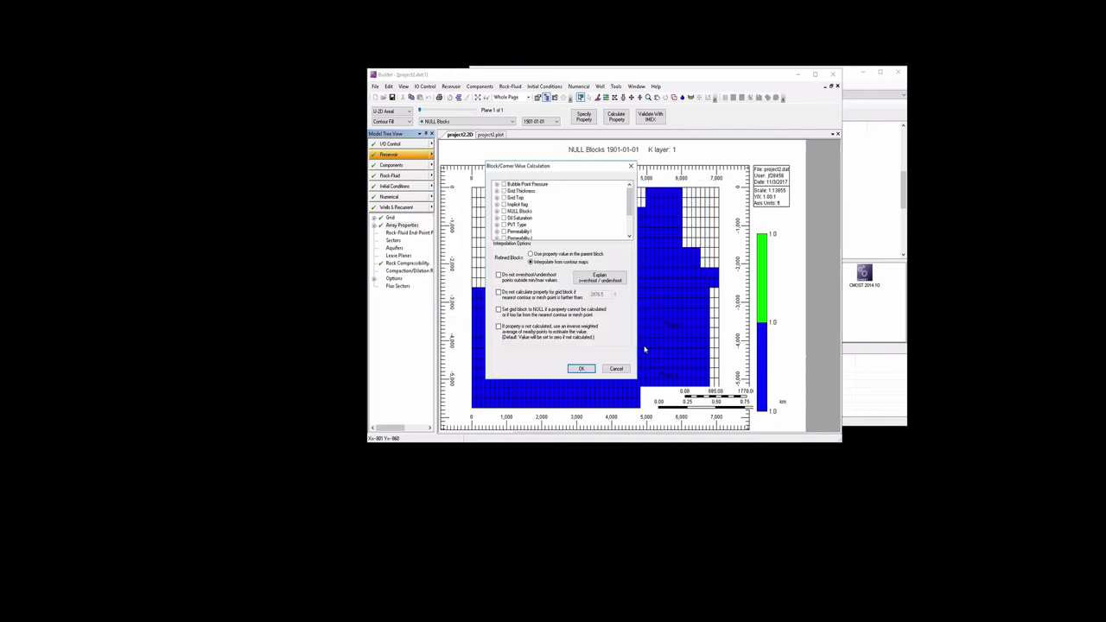
{"action": "left_click", "coordinate": [590, 370]}
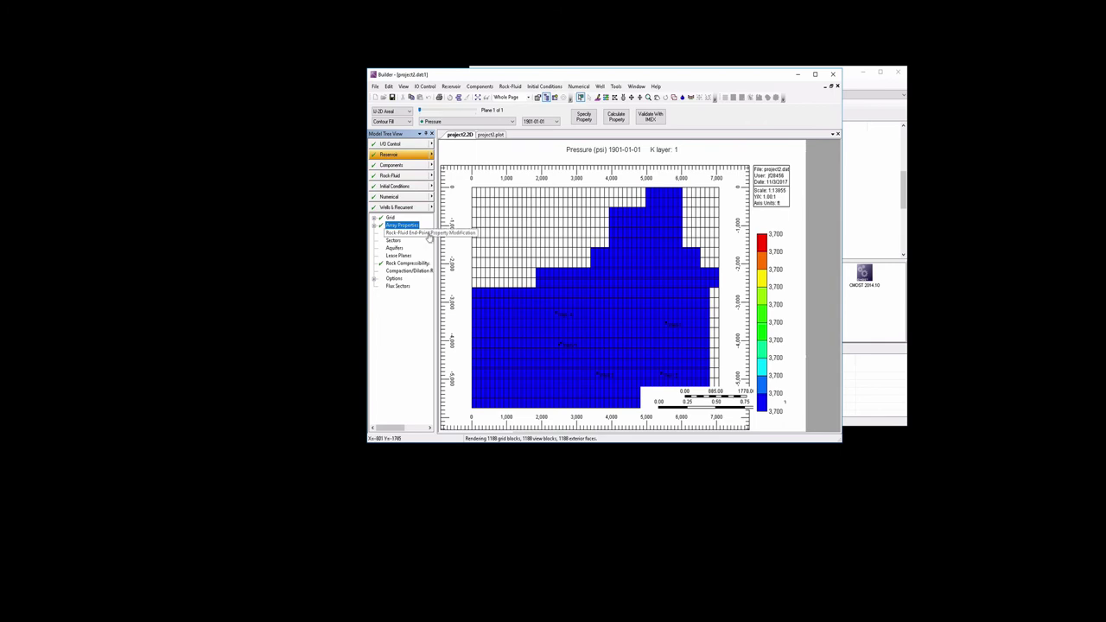
Open the simulation Dates list and begin adding a range of dates.
{"action": "left_click", "coordinate": [407, 209]}
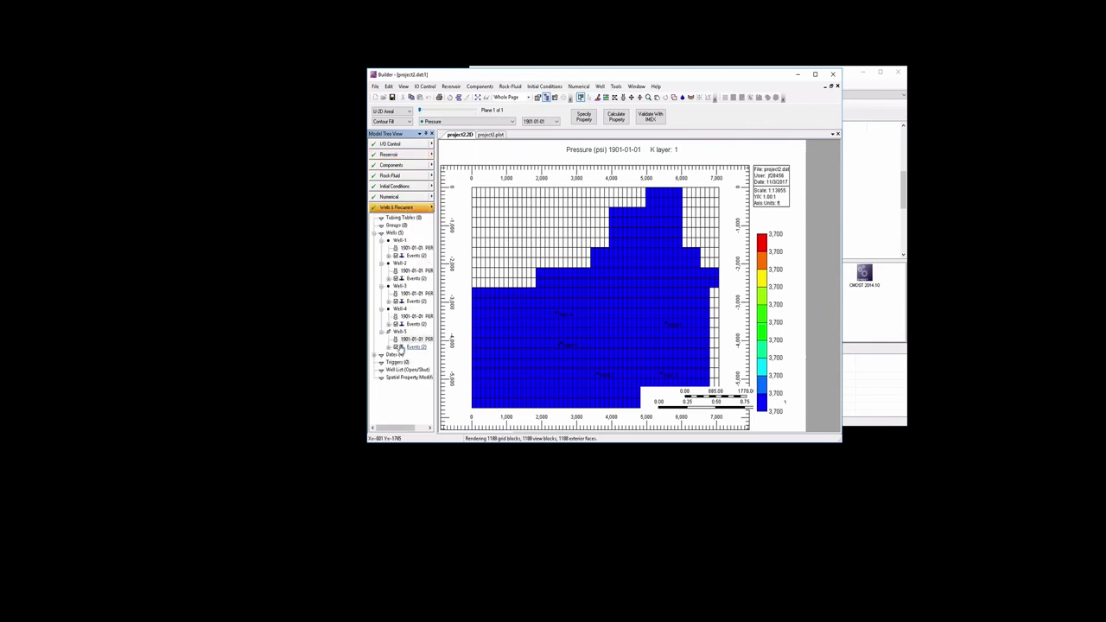
{"action": "left_click", "coordinate": [394, 355]}
{"action": "double_click", "coordinate": [394, 356]}
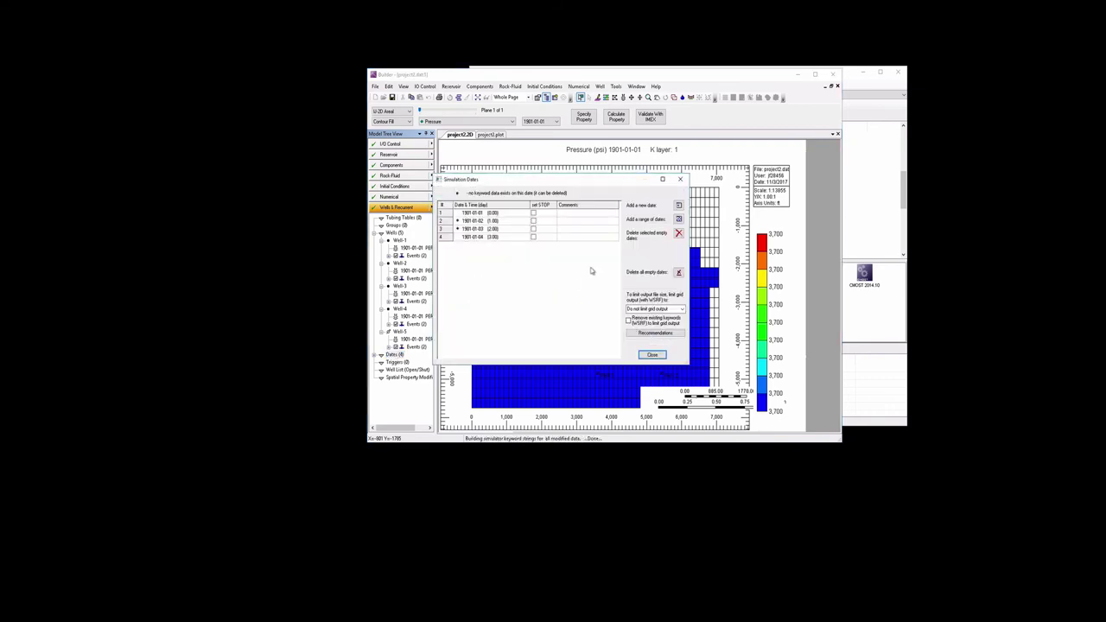
{"action": "left_click", "coordinate": [678, 219]}
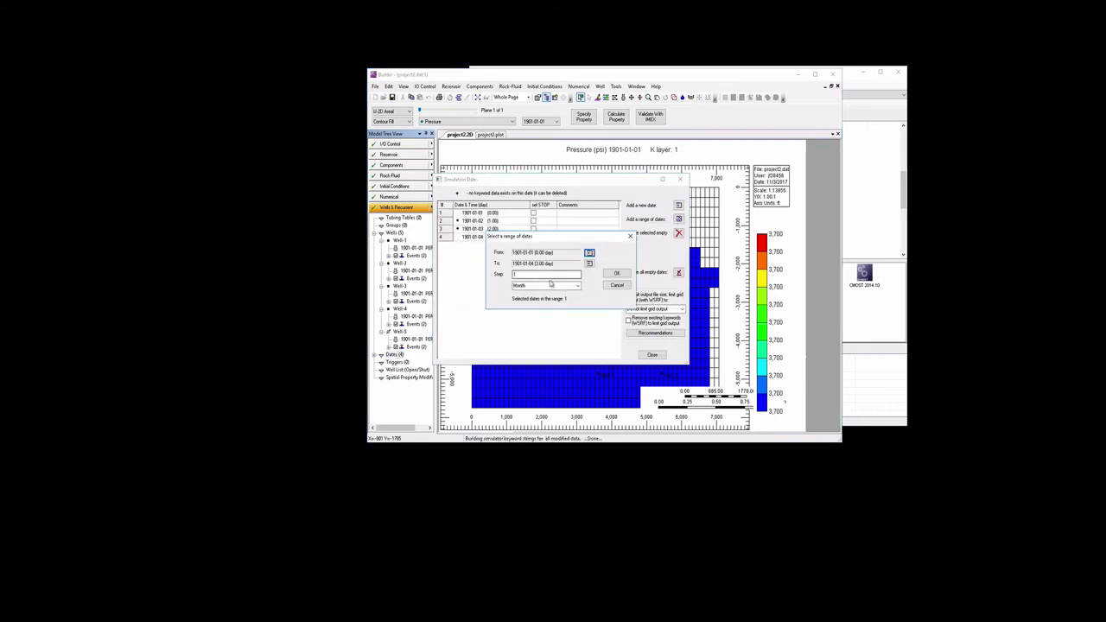
{"action": "left_click", "coordinate": [551, 284]}
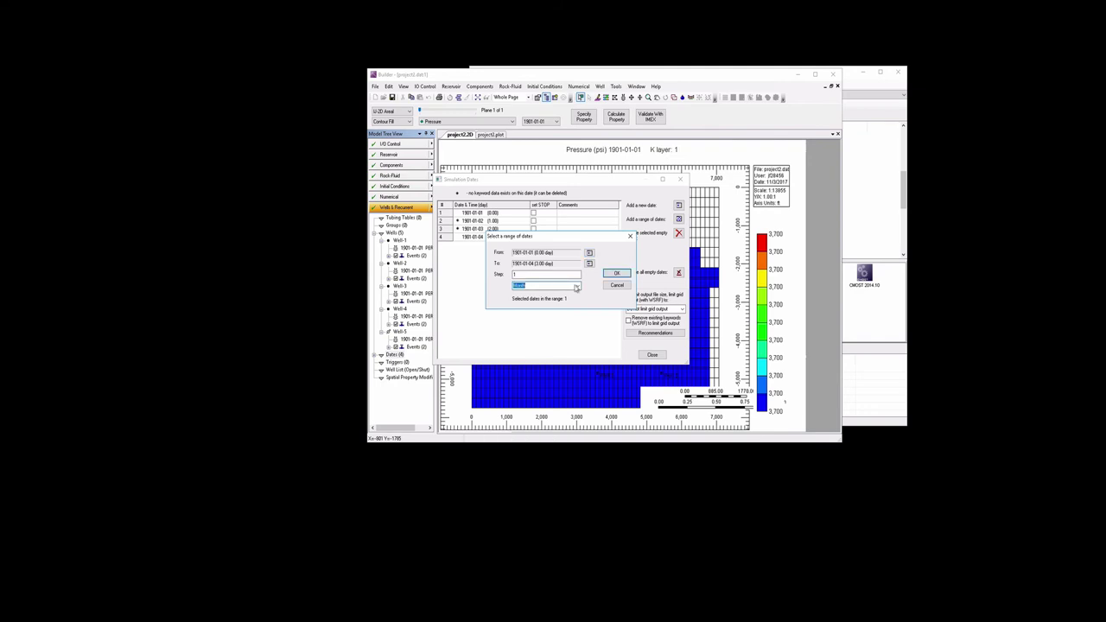
{"action": "left_click", "coordinate": [577, 286]}
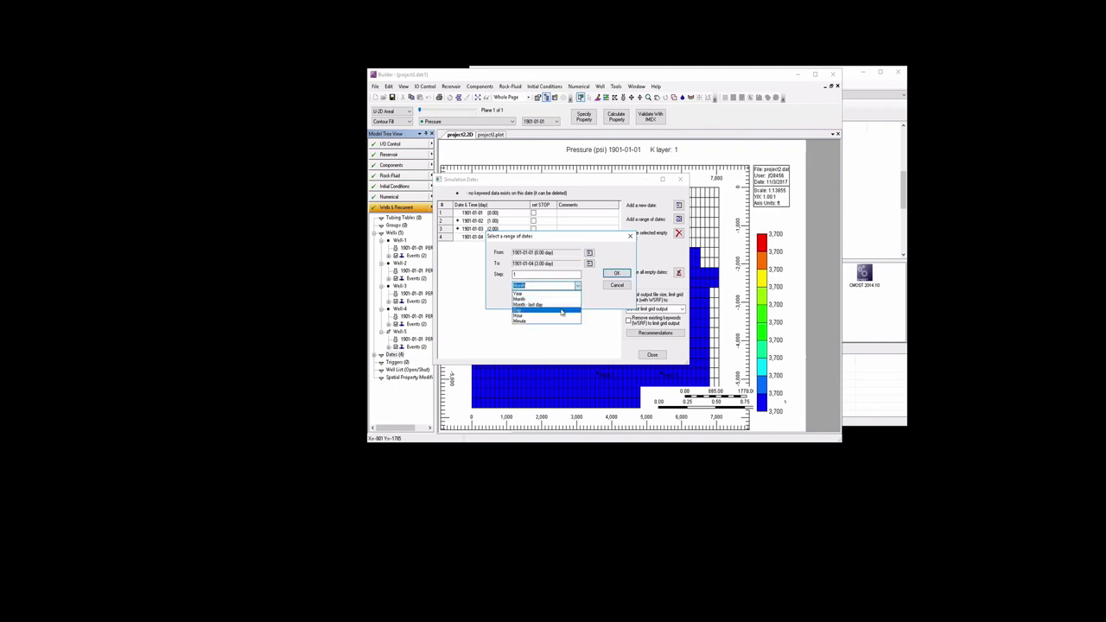
{"action": "left_click", "coordinate": [561, 312]}
{"action": "left_click", "coordinate": [589, 264]}
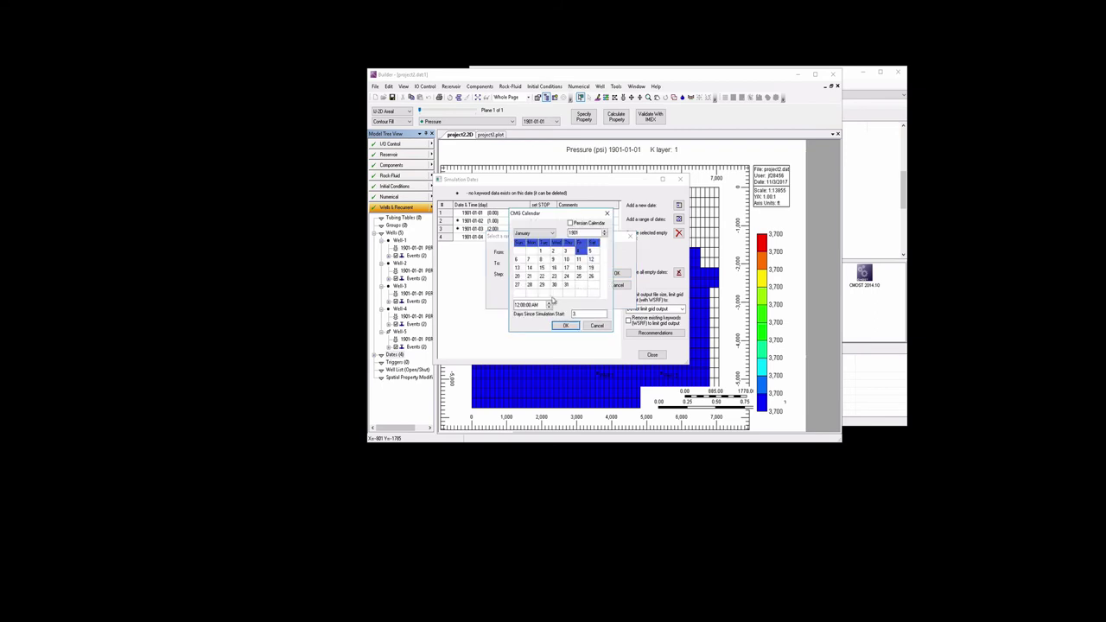
{"action": "left_click", "coordinate": [572, 313]}
{"action": "type", "text": "200"}
{"action": "left_click", "coordinate": [565, 326]}
{"action": "left_click", "coordinate": [615, 273]}
{"action": "left_click", "coordinate": [591, 293]}
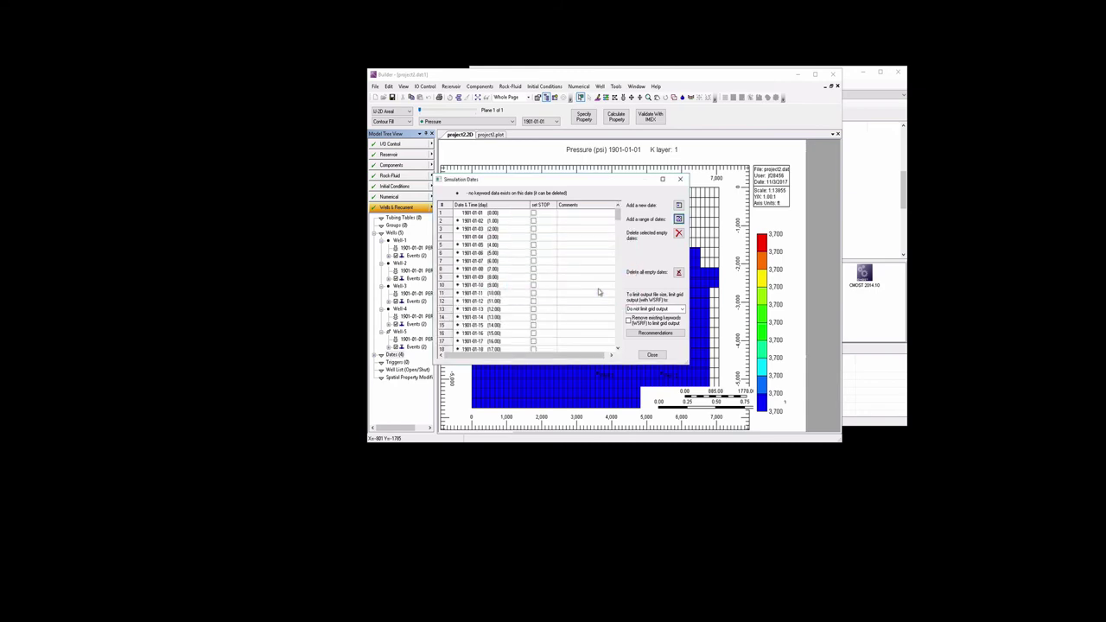
{"action": "scroll", "coordinate": [598, 292], "scroll_direction": "down", "scroll_amount": 20}
{"action": "scroll", "coordinate": [598, 289], "scroll_direction": "up", "scroll_amount": 20}
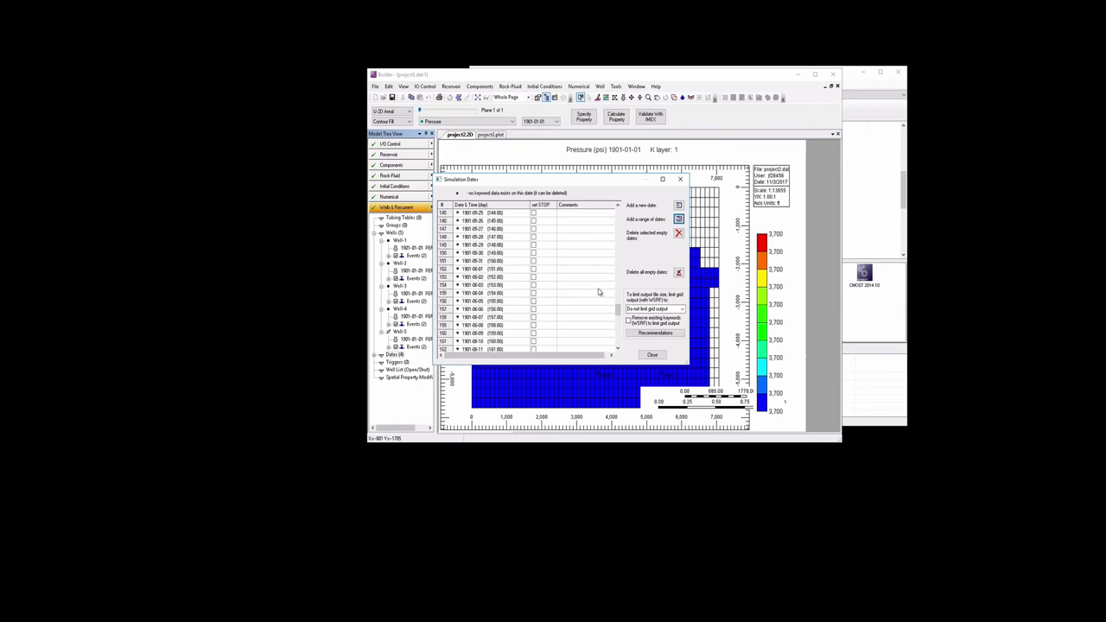
Save project2 and run it in IMEX to normal termination, then return to the Launcher.
{"action": "left_click", "coordinate": [644, 355]}
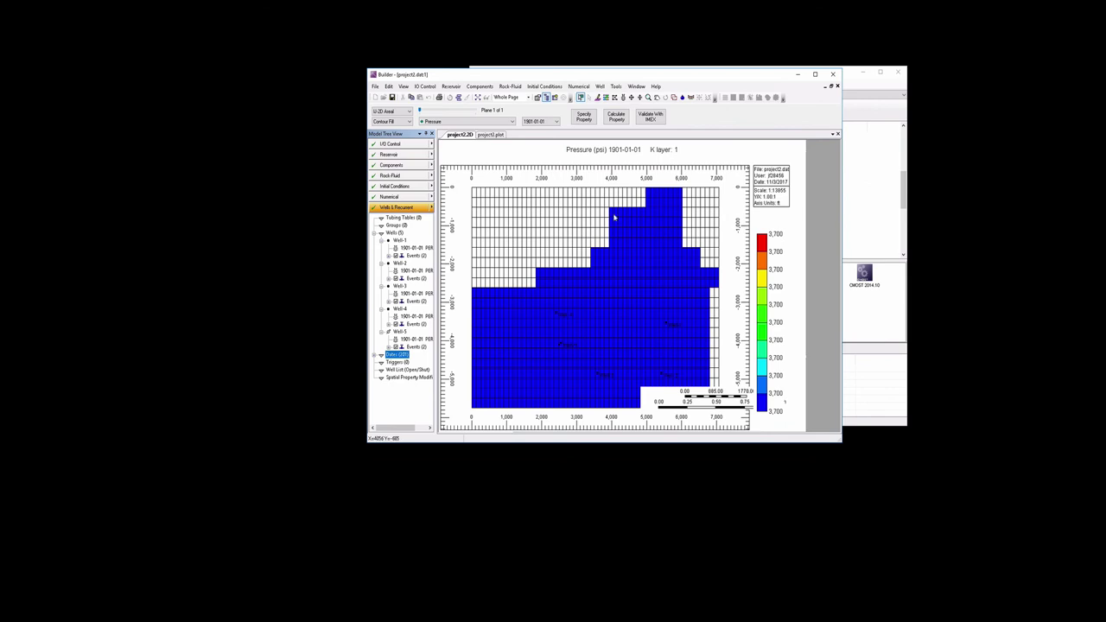
{"action": "left_click", "coordinate": [653, 118]}
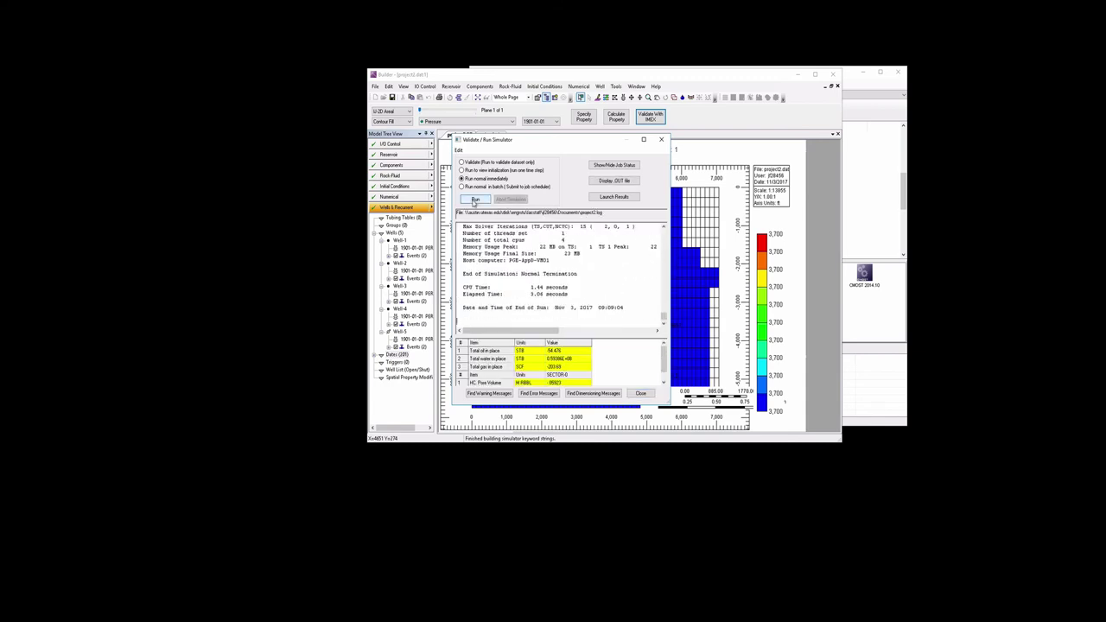
{"action": "left_click", "coordinate": [640, 393]}
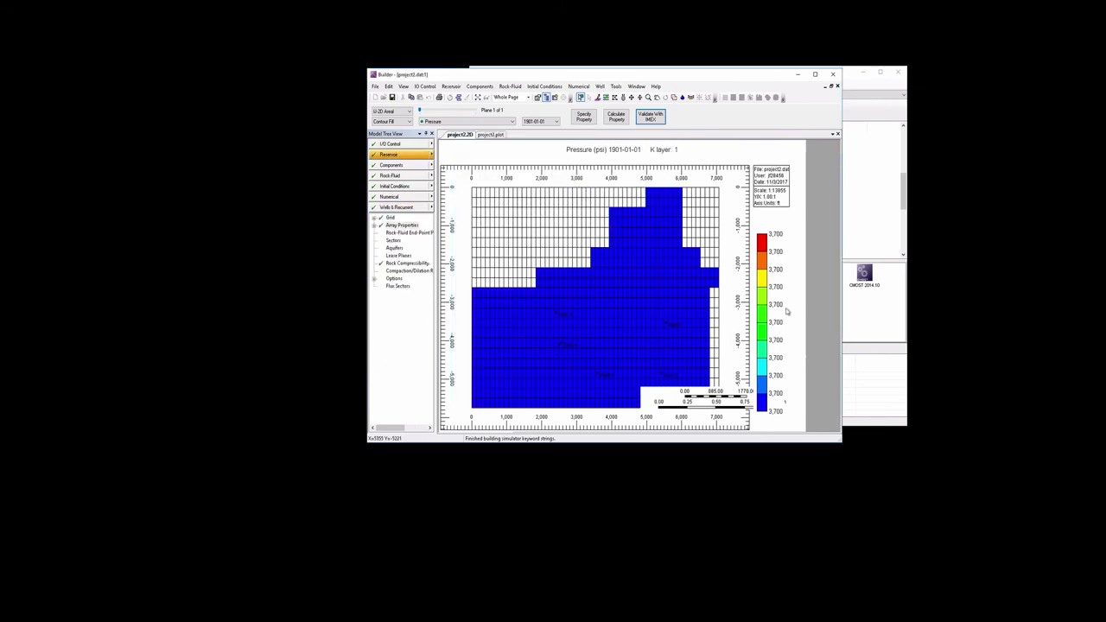
{"action": "left_click", "coordinate": [871, 212]}
Select project2.dat in the Launcher's Documents file list.
{"action": "scroll", "coordinate": [598, 229], "scroll_direction": "down", "scroll_amount": 3}
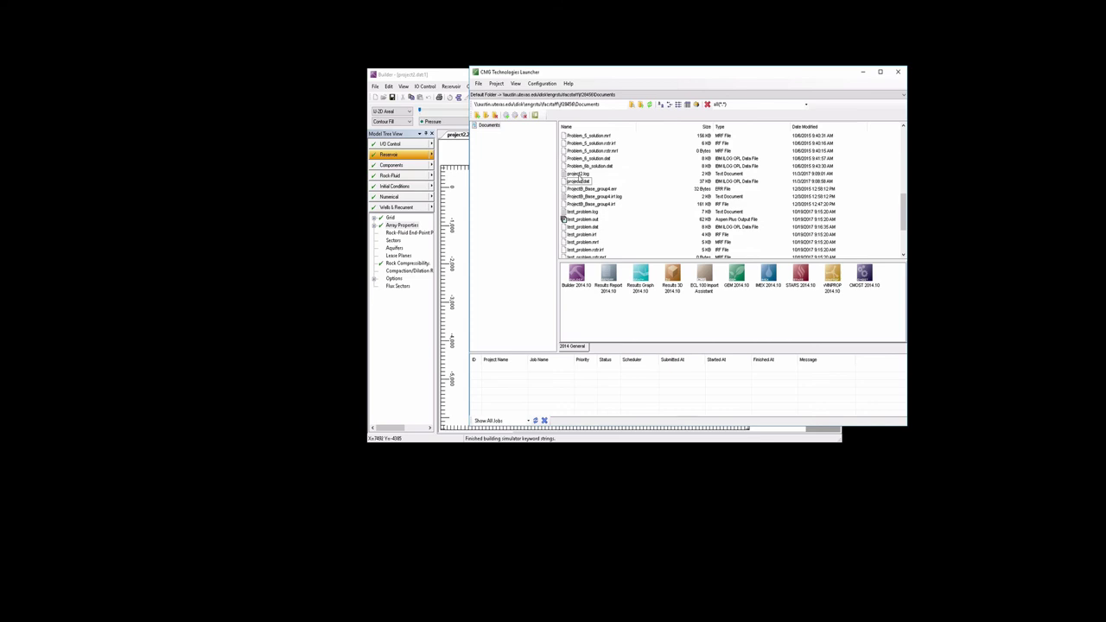
{"action": "scroll", "coordinate": [584, 178], "scroll_direction": "up", "scroll_amount": 1}
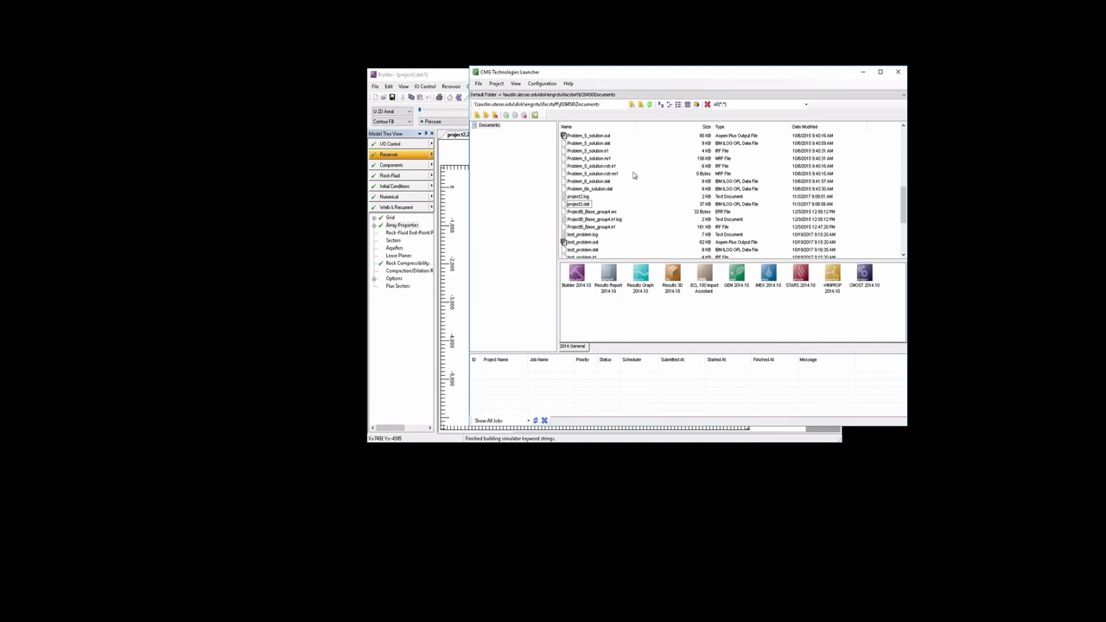
{"action": "left_click", "coordinate": [579, 204]}
{"action": "scroll", "coordinate": [585, 205], "scroll_direction": "down", "scroll_amount": 4}
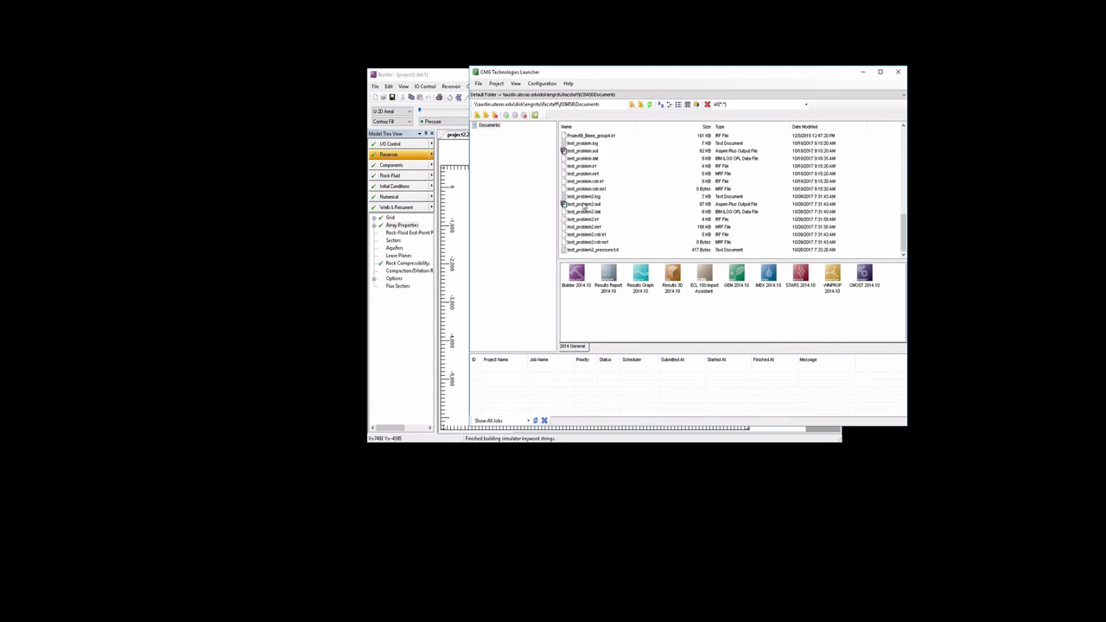
{"action": "scroll", "coordinate": [585, 206], "scroll_direction": "up", "scroll_amount": 5}
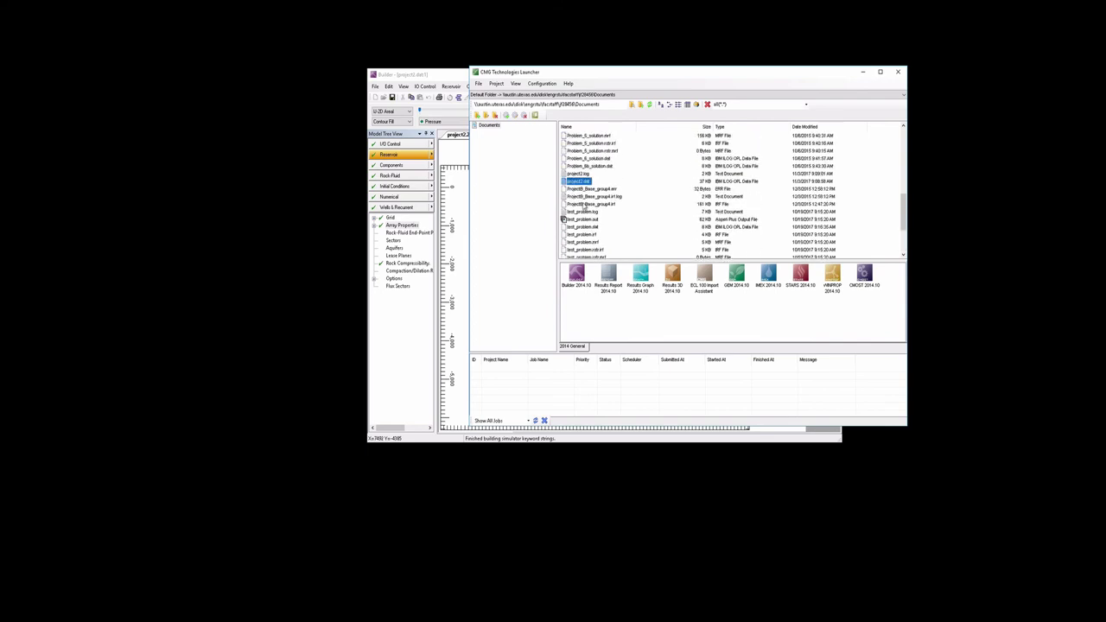
{"action": "scroll", "coordinate": [585, 203], "scroll_direction": "up", "scroll_amount": 1}
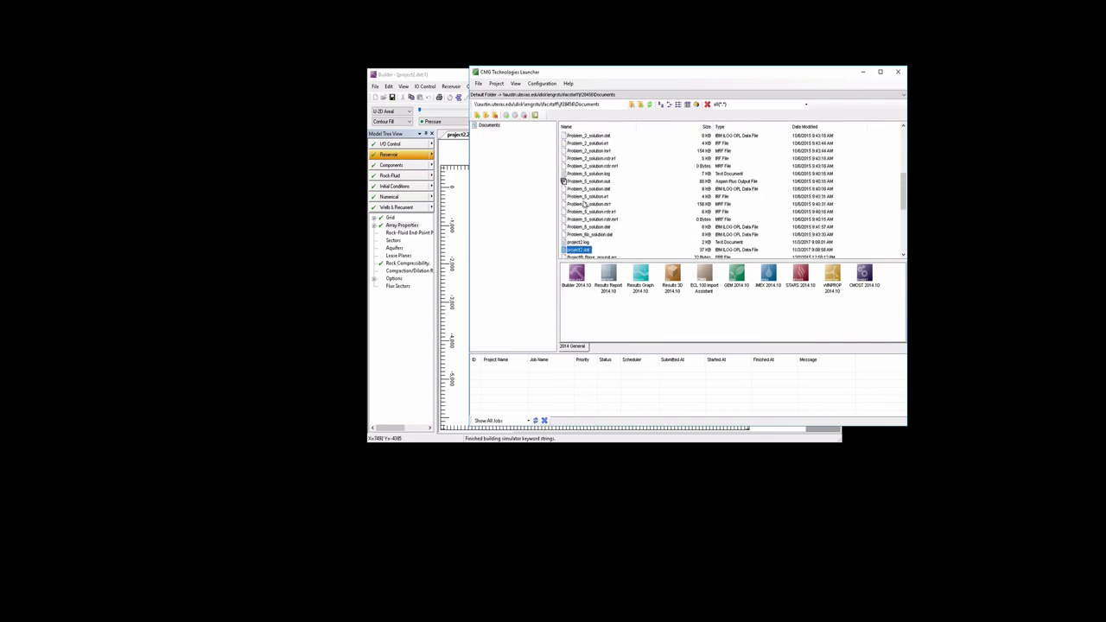
{"action": "scroll", "coordinate": [584, 205], "scroll_direction": "up", "scroll_amount": 5}
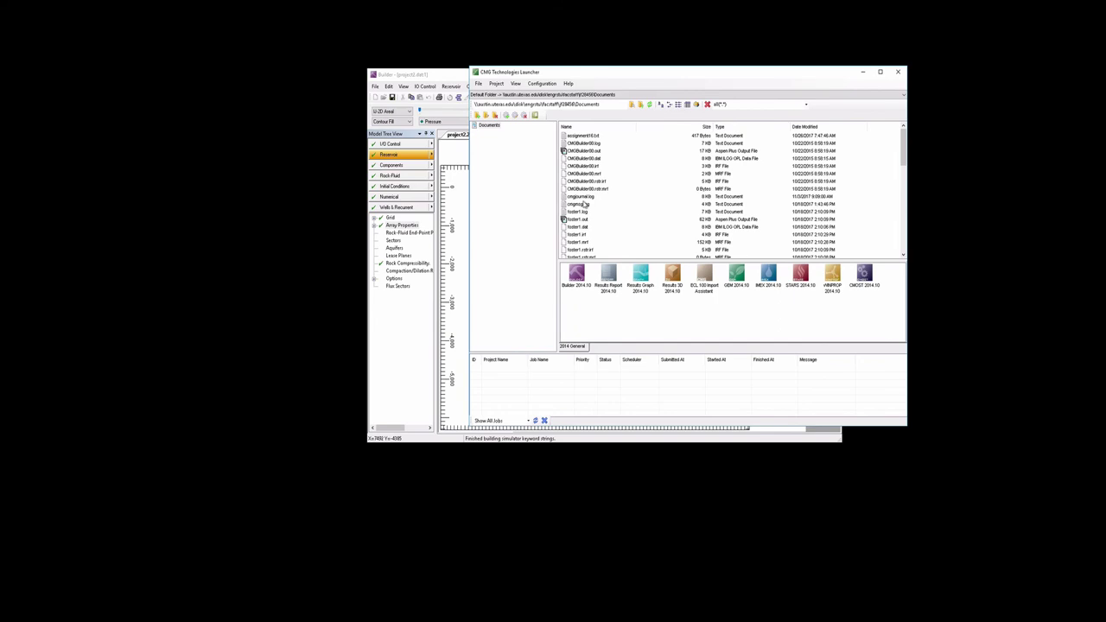
{"action": "scroll", "coordinate": [585, 204], "scroll_direction": "down", "scroll_amount": 2}
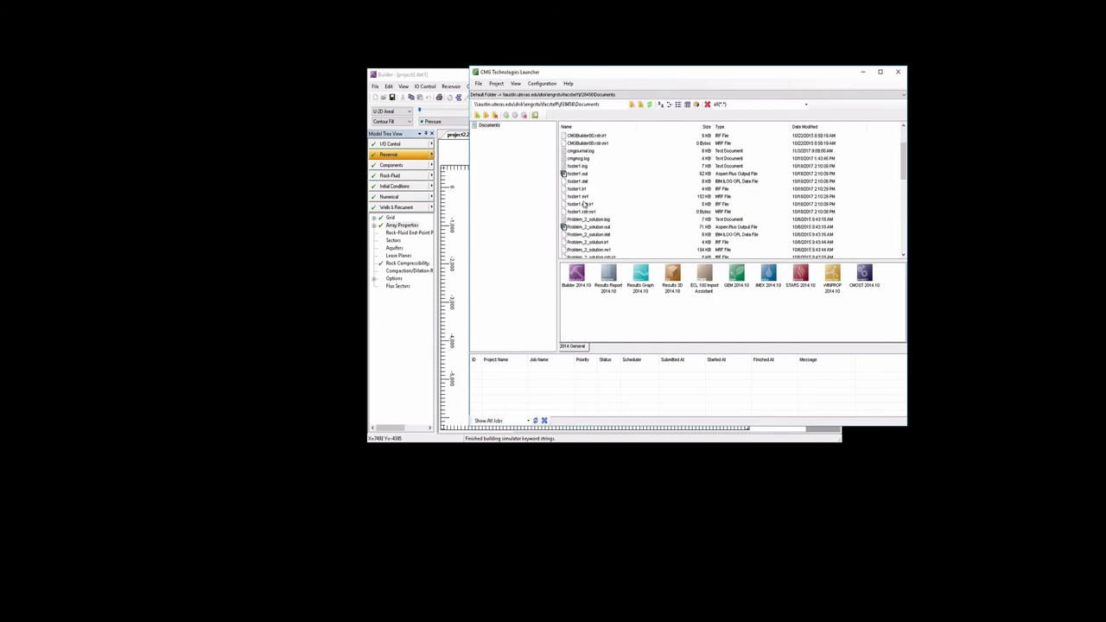
{"action": "scroll", "coordinate": [585, 204], "scroll_direction": "up", "scroll_amount": 2}
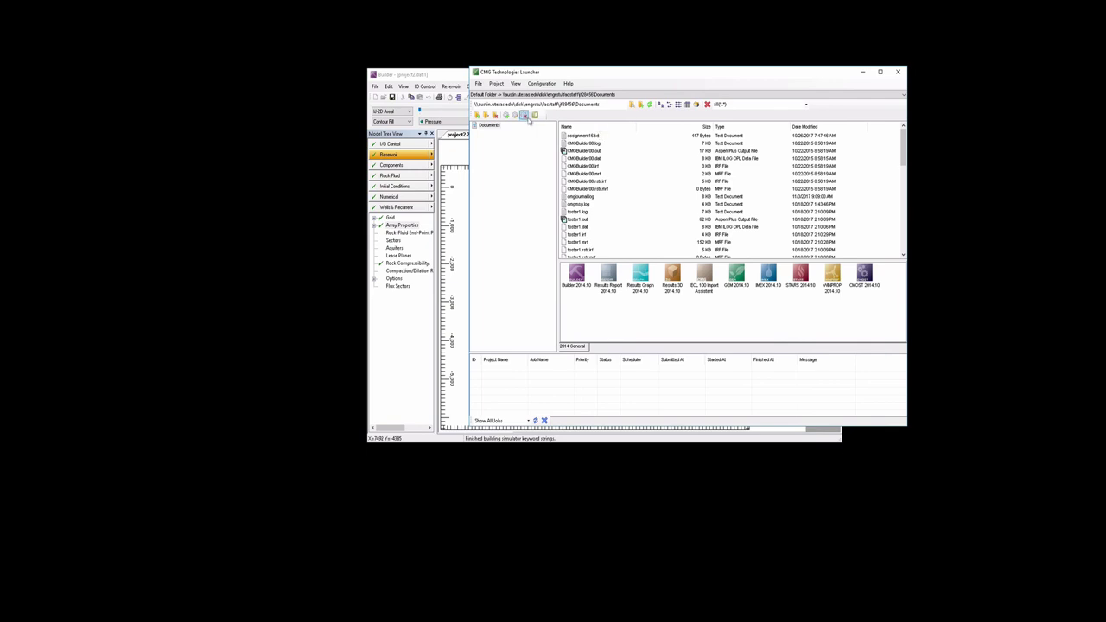
Refresh the file list until the project2 outputs appear, then select project2.irf.
{"action": "left_click", "coordinate": [649, 104]}
{"action": "scroll", "coordinate": [605, 203], "scroll_direction": "down", "scroll_amount": 5}
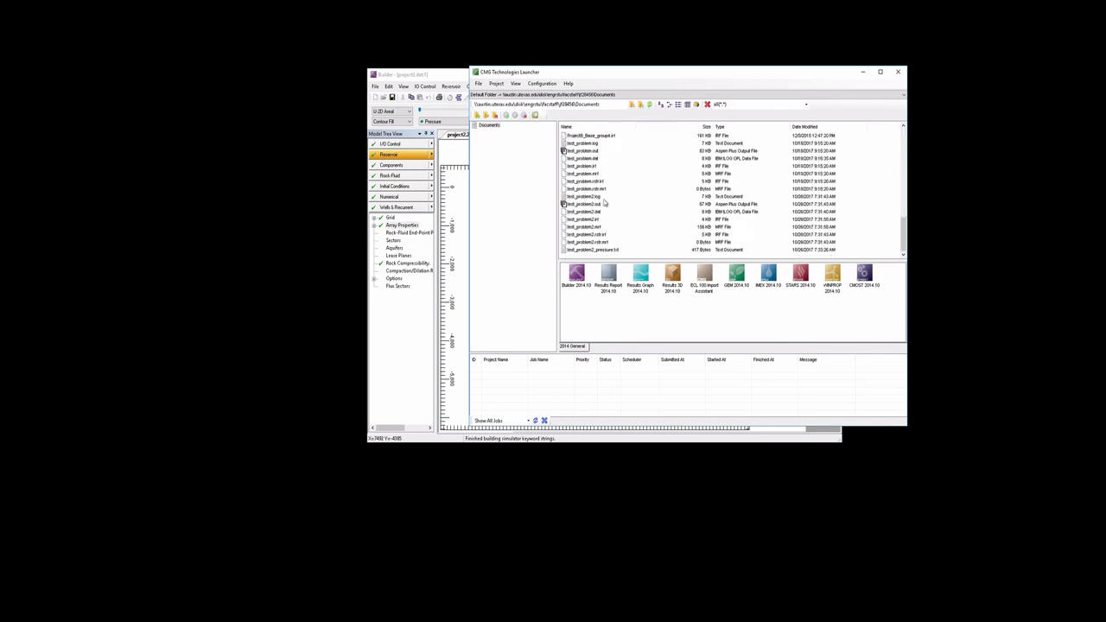
{"action": "scroll", "coordinate": [605, 203], "scroll_direction": "up", "scroll_amount": 3}
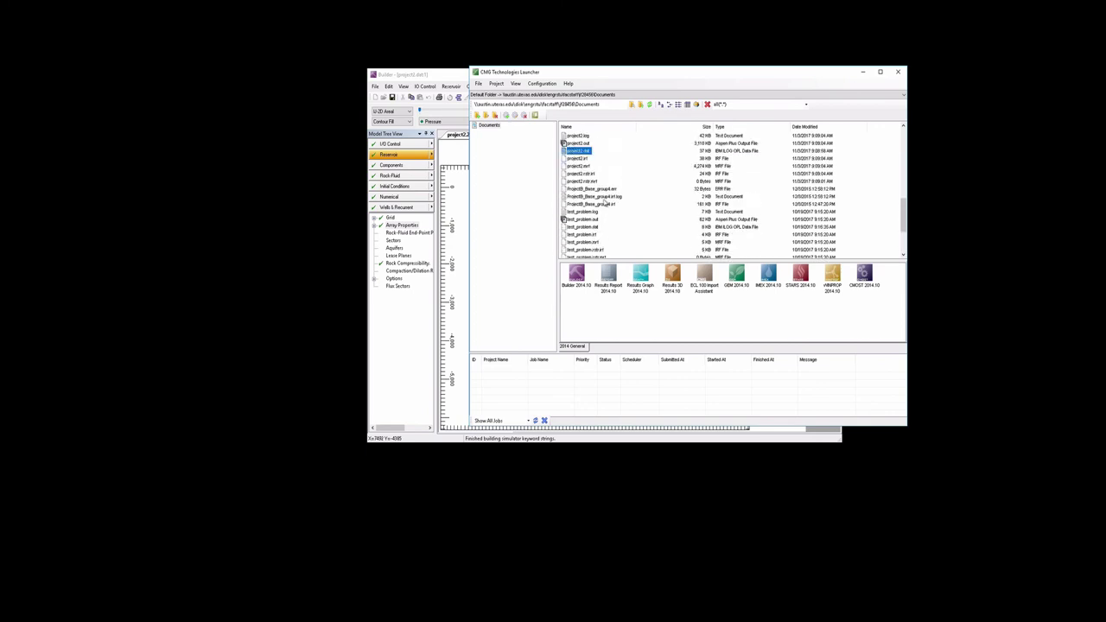
{"action": "left_click", "coordinate": [650, 104]}
{"action": "left_click", "coordinate": [584, 159]}
Open project2.irf in Results 3D and display the Permeability I map.
{"action": "left_click_drag", "start_coordinate": [583, 159], "coordinate": [676, 273]}
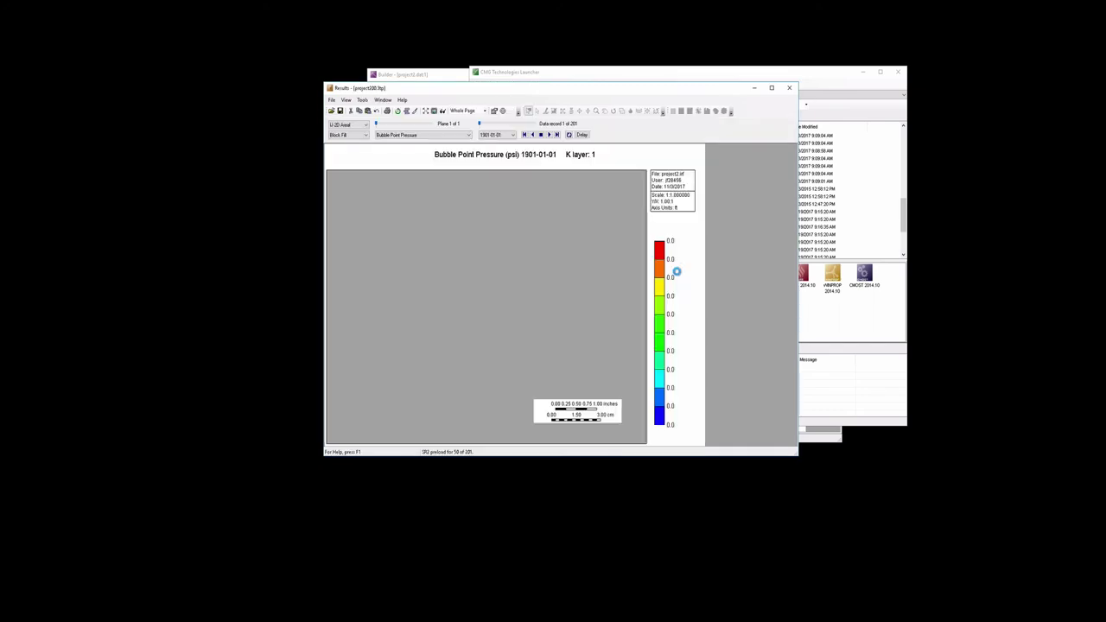
{"action": "left_click_drag", "start_coordinate": [637, 92], "coordinate": [754, 94]}
{"action": "left_click", "coordinate": [569, 138]}
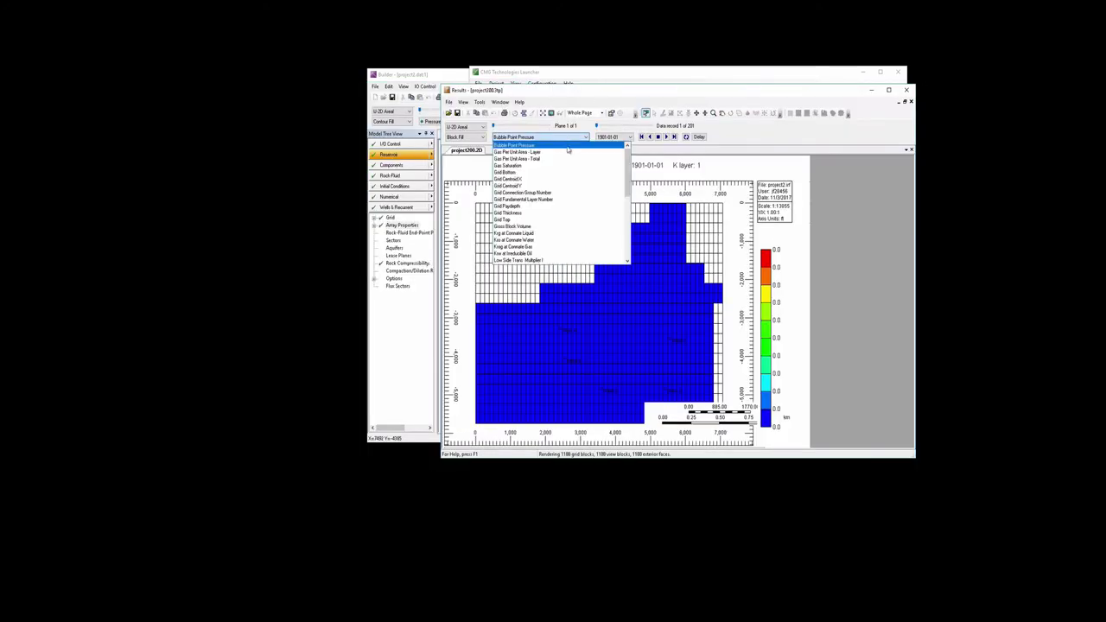
{"action": "left_click_drag", "start_coordinate": [626, 190], "coordinate": [626, 231]}
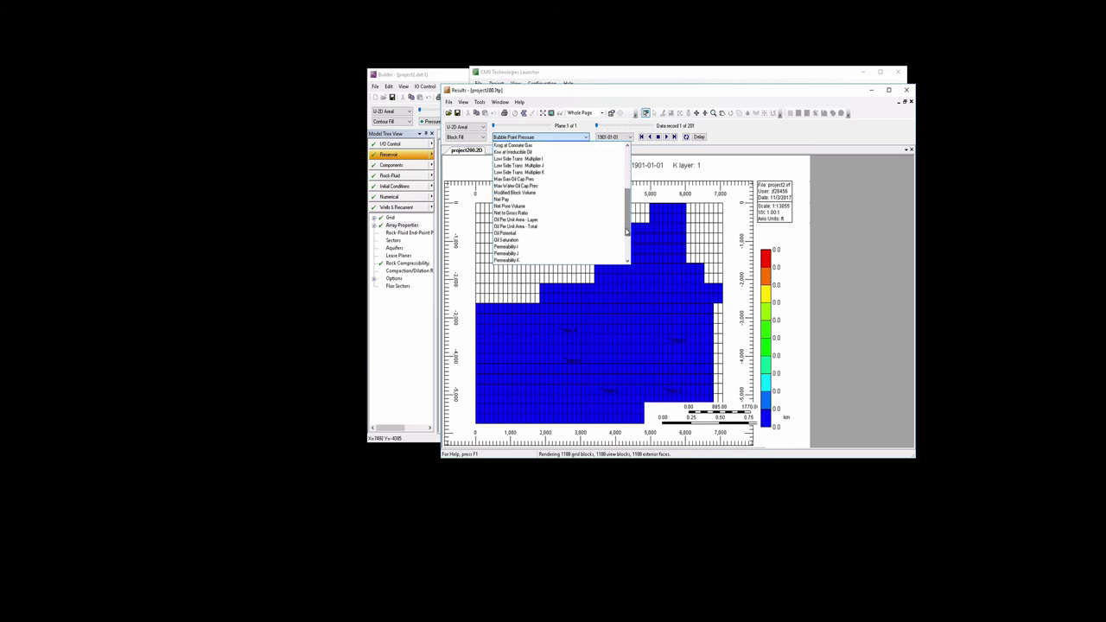
{"action": "left_click", "coordinate": [594, 247]}
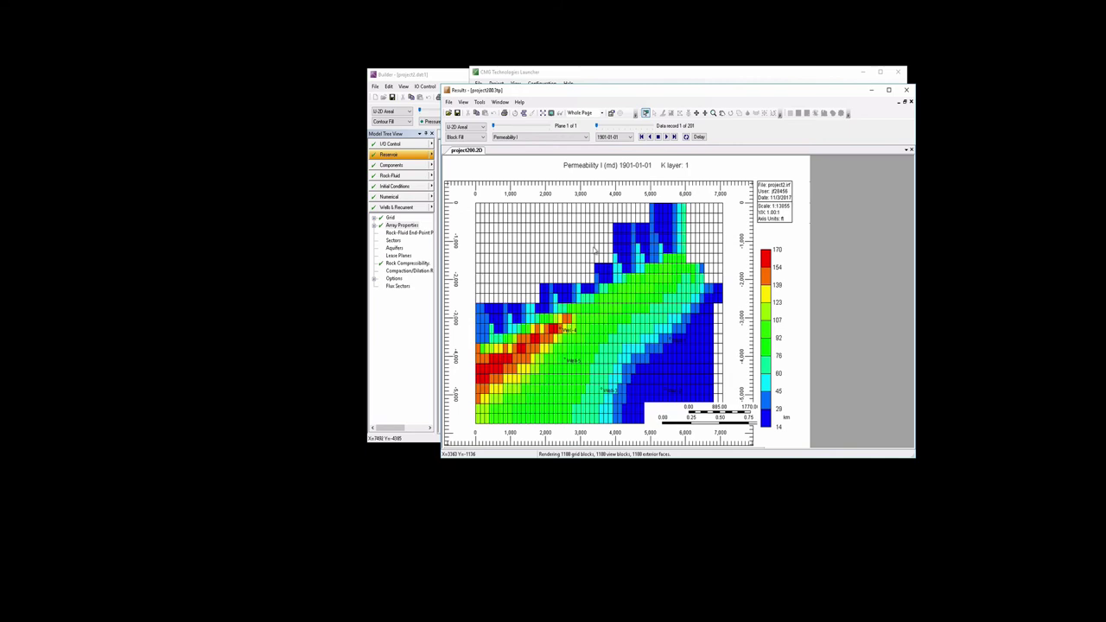
Switch the map to Porosity, then to the initial Pressure at 1901-01-01.
{"action": "left_click", "coordinate": [573, 138]}
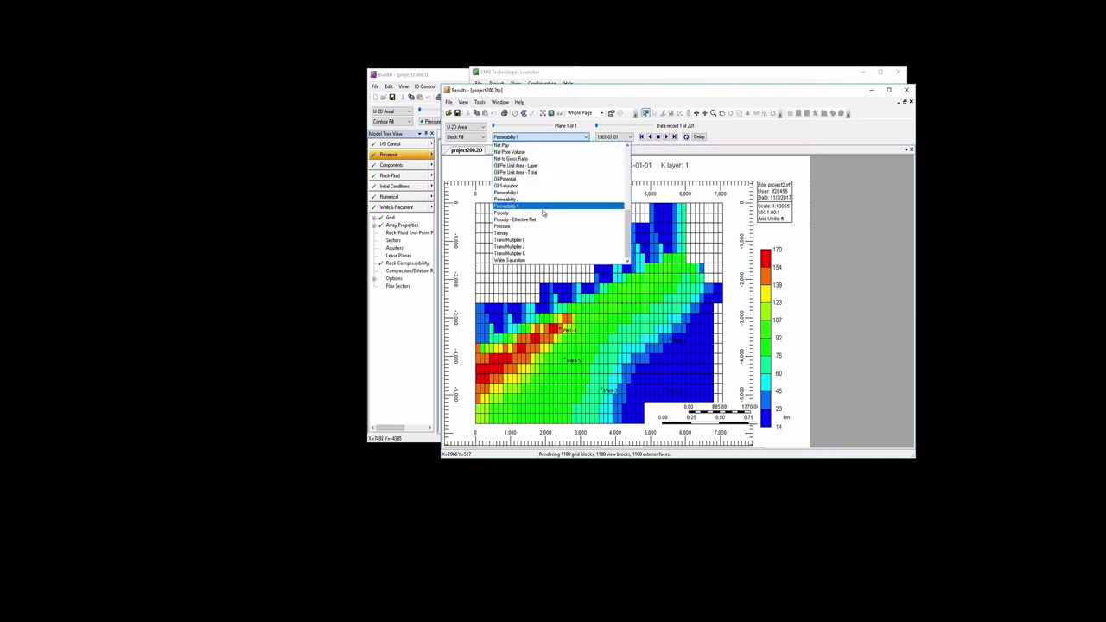
{"action": "left_click", "coordinate": [543, 214]}
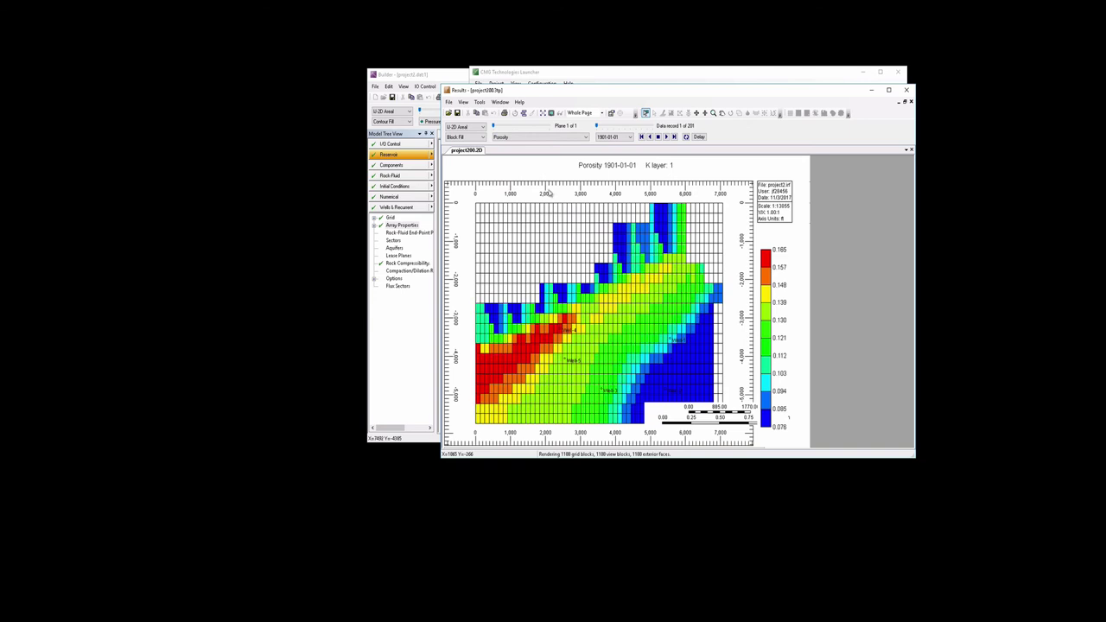
{"action": "left_click", "coordinate": [564, 141]}
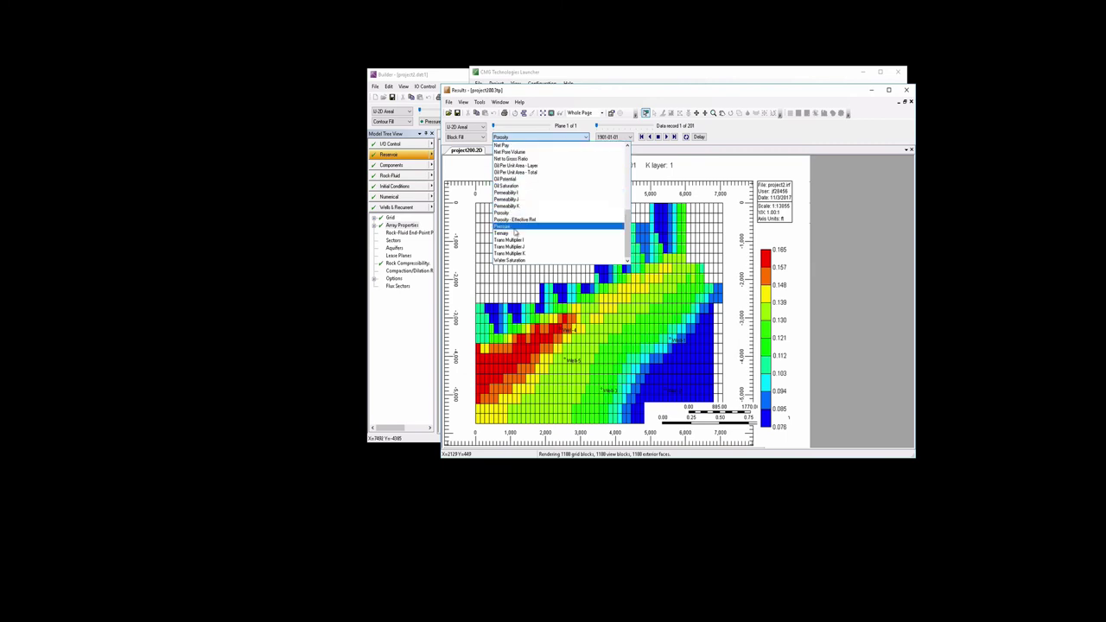
{"action": "left_click", "coordinate": [515, 226]}
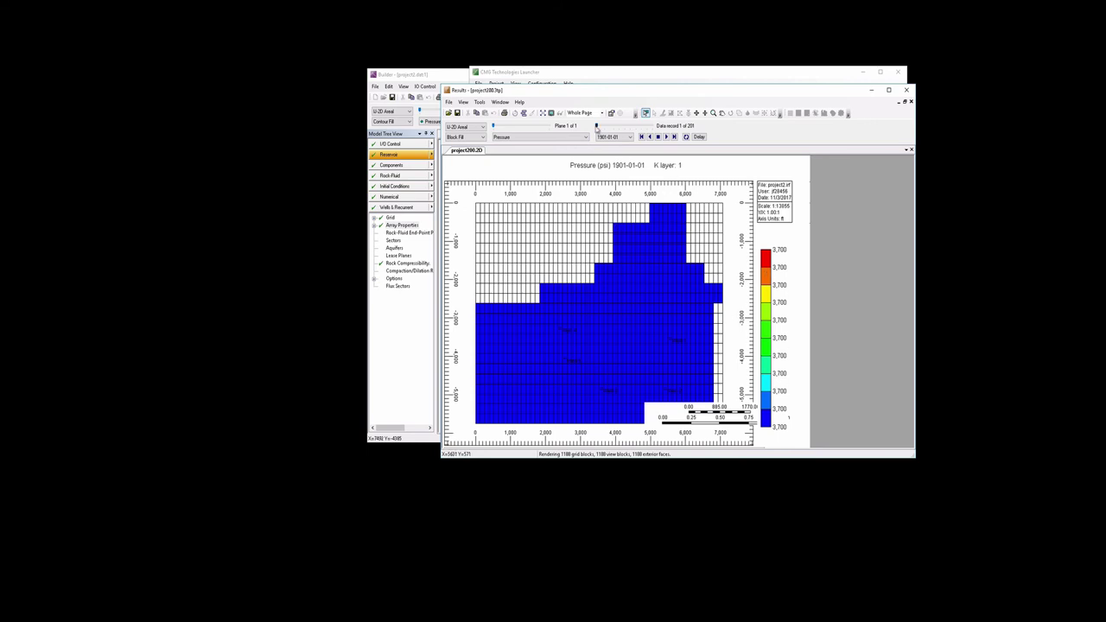
Advance the pressure map to the final 1901-07-20 record and read block pressures near 2,005 psi.
{"action": "left_click_drag", "start_coordinate": [596, 126], "coordinate": [597, 126]}
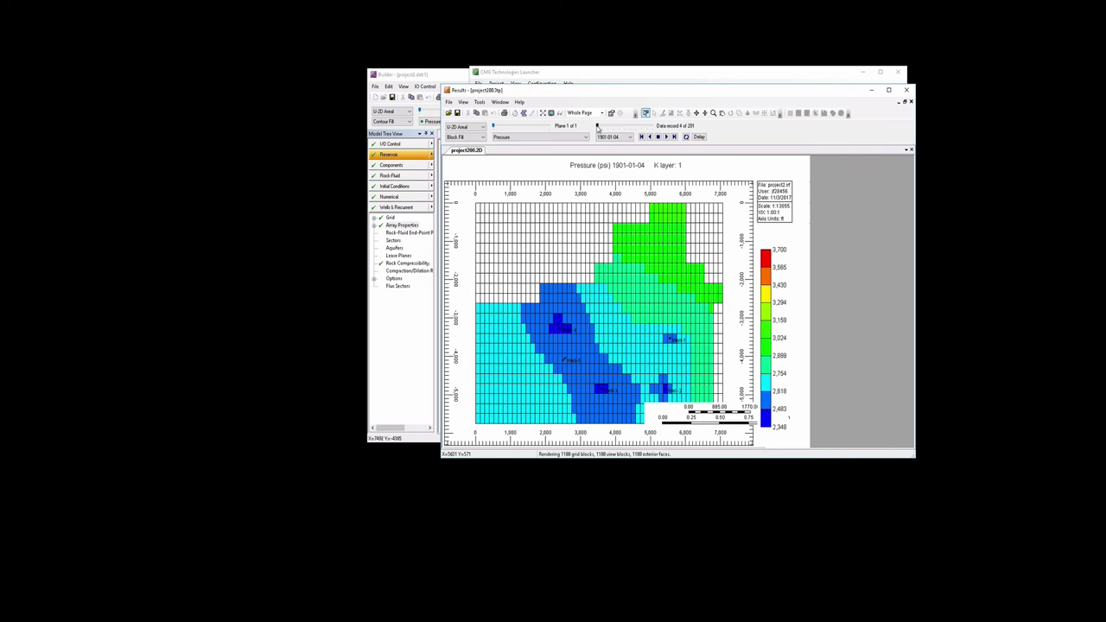
{"action": "left_click_drag", "start_coordinate": [596, 126], "coordinate": [597, 126]}
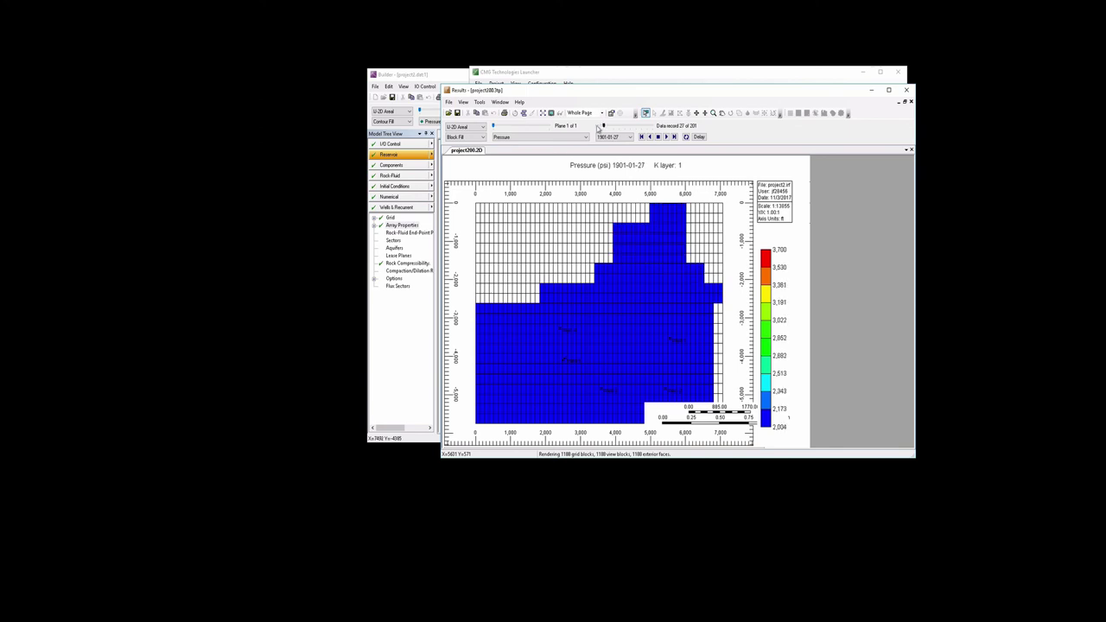
{"action": "left_click_drag", "start_coordinate": [597, 128], "coordinate": [659, 127]}
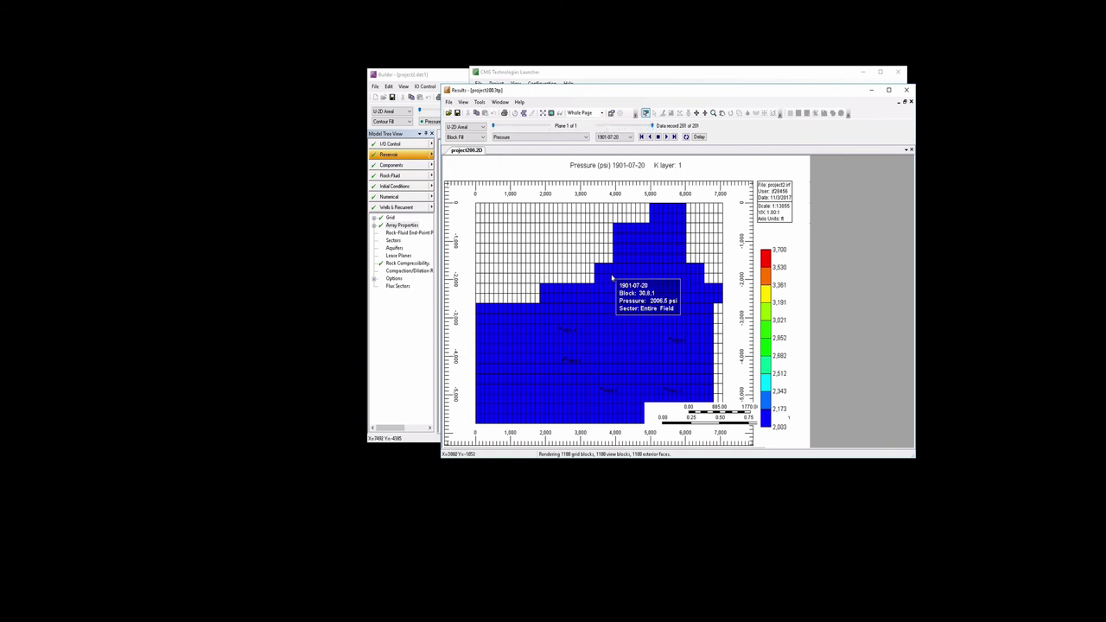
{"action": "mouse_move", "coordinate": [674, 290]}
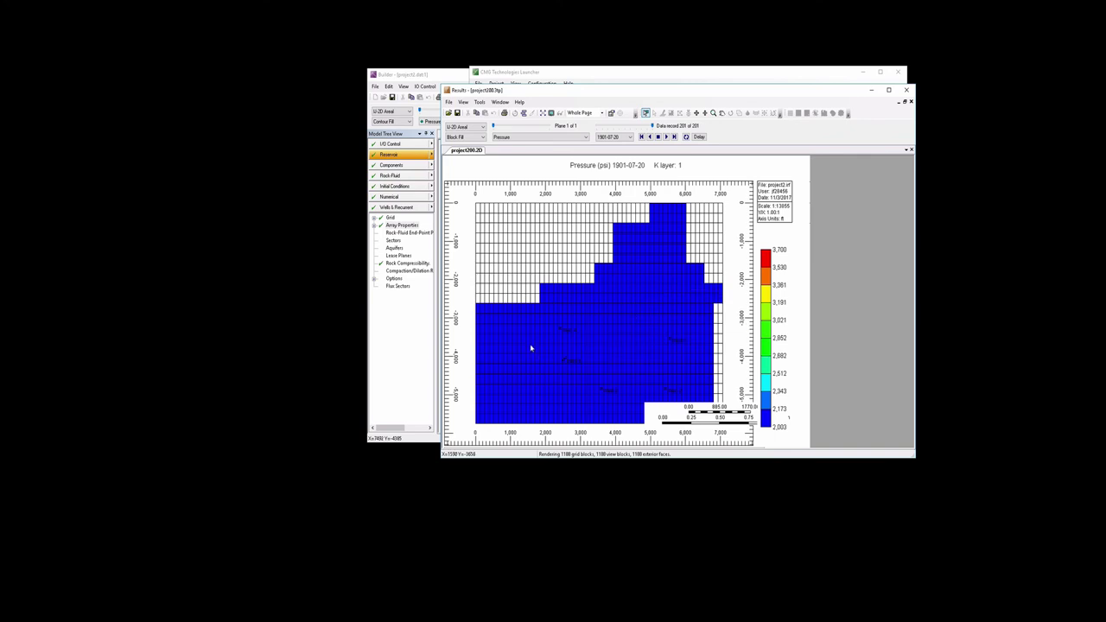
{"action": "mouse_move", "coordinate": [525, 391]}
{"action": "mouse_move", "coordinate": [585, 378]}
{"action": "mouse_move", "coordinate": [666, 374]}
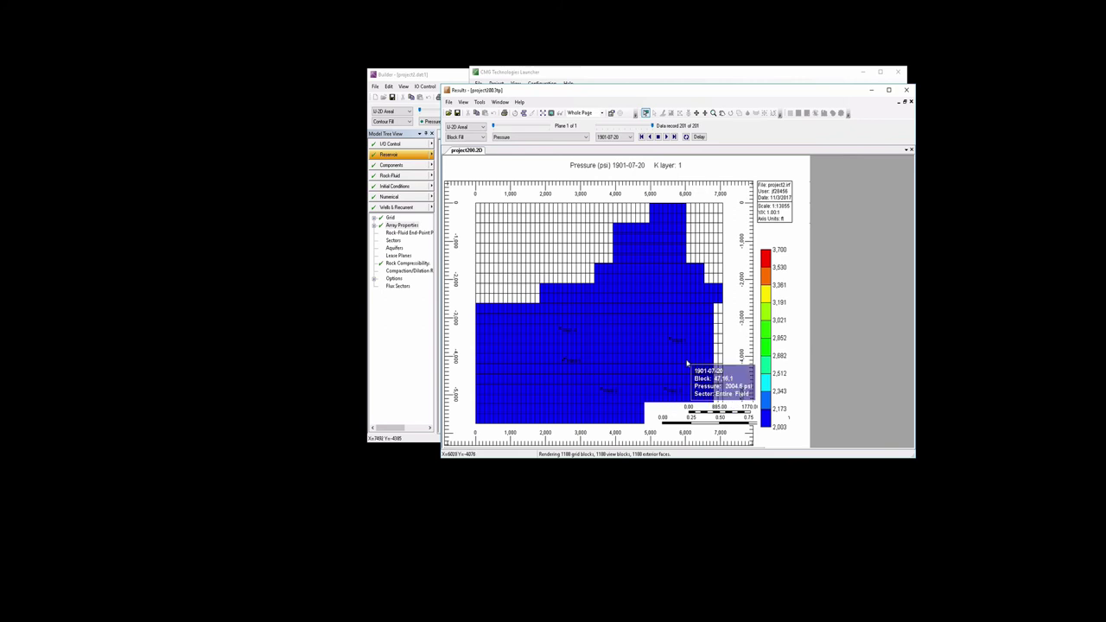
{"action": "mouse_move", "coordinate": [693, 328]}
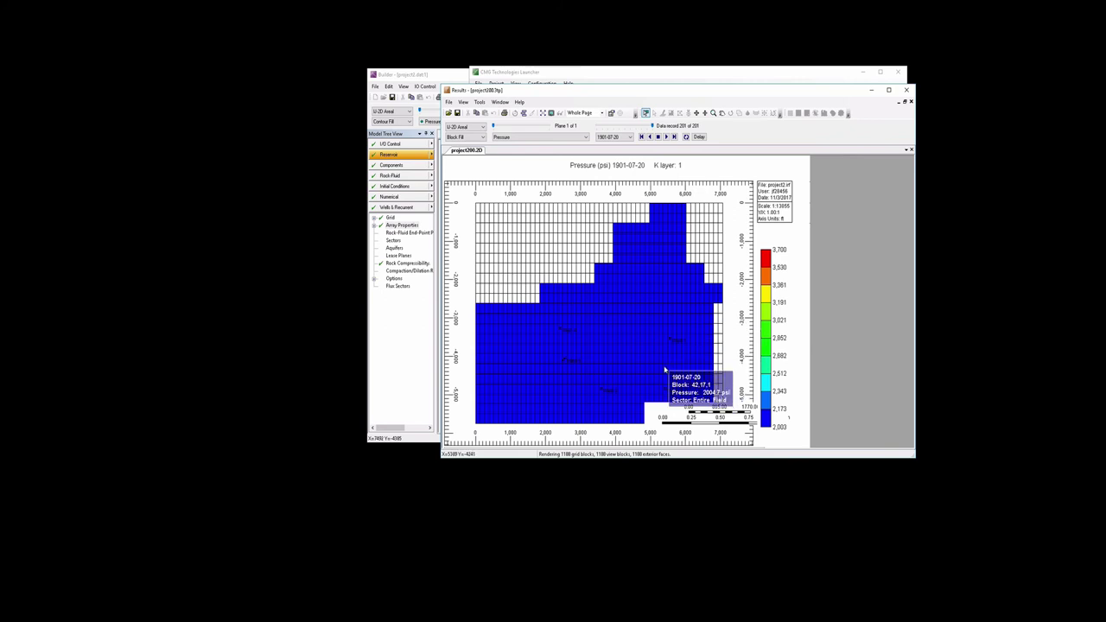
{"action": "mouse_move", "coordinate": [561, 358]}
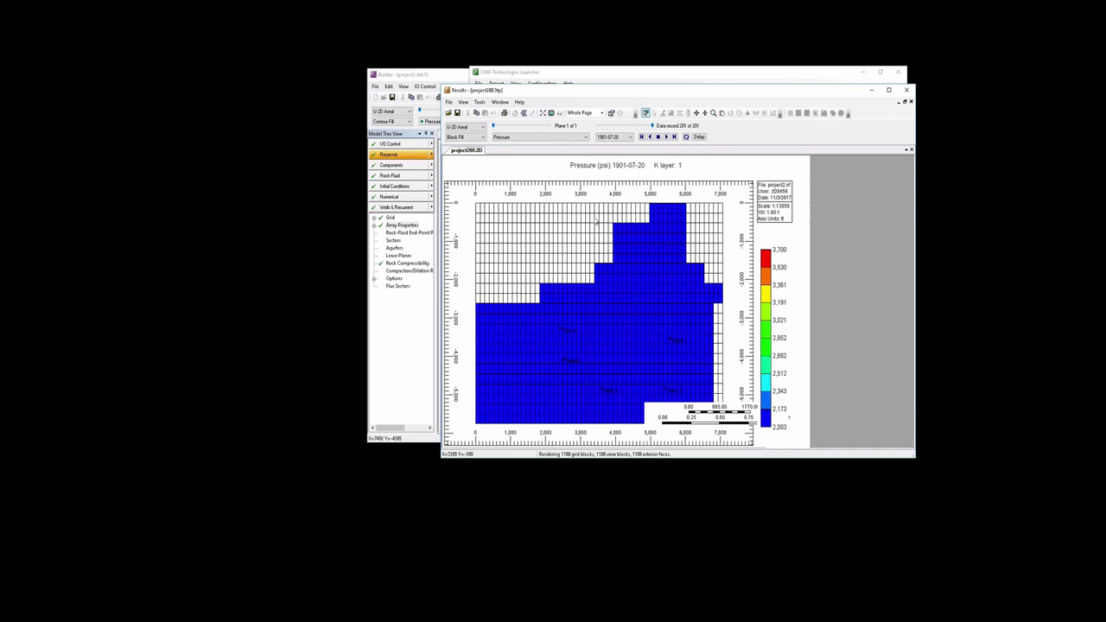
Launch Results Graph from the Launcher and start adding a curve.
{"action": "left_click", "coordinate": [594, 67]}
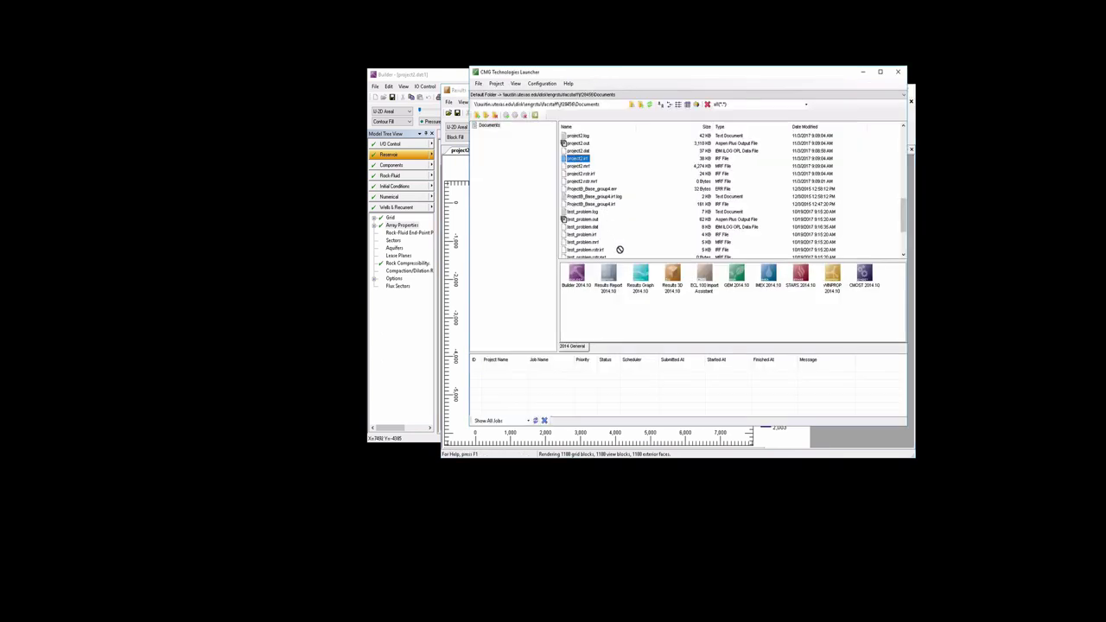
{"action": "double_click", "coordinate": [638, 276]}
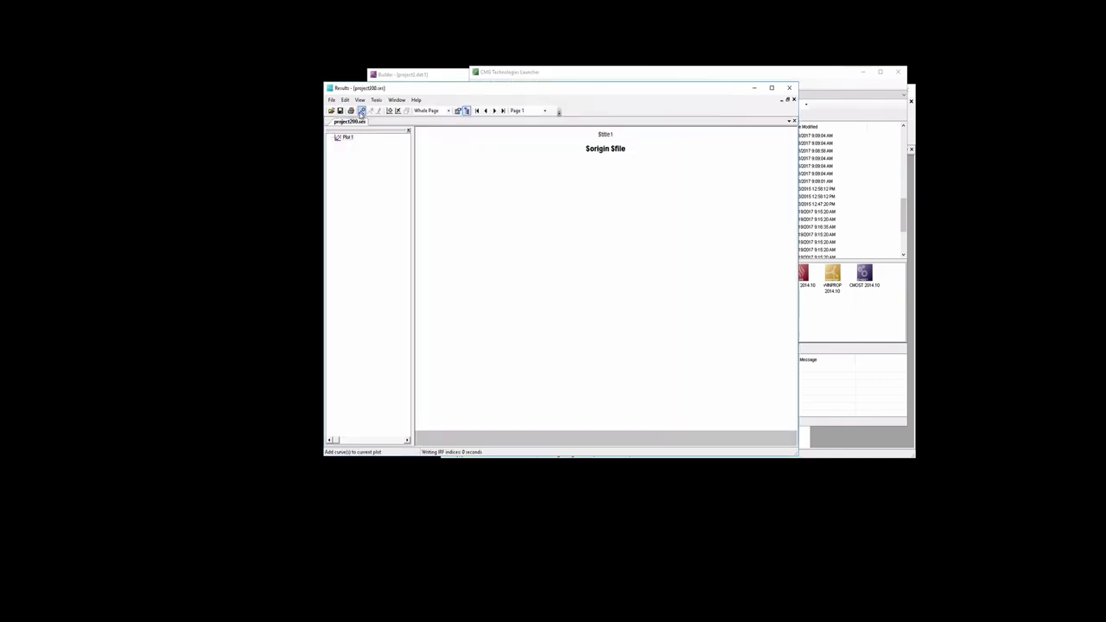
{"action": "left_click", "coordinate": [361, 111]}
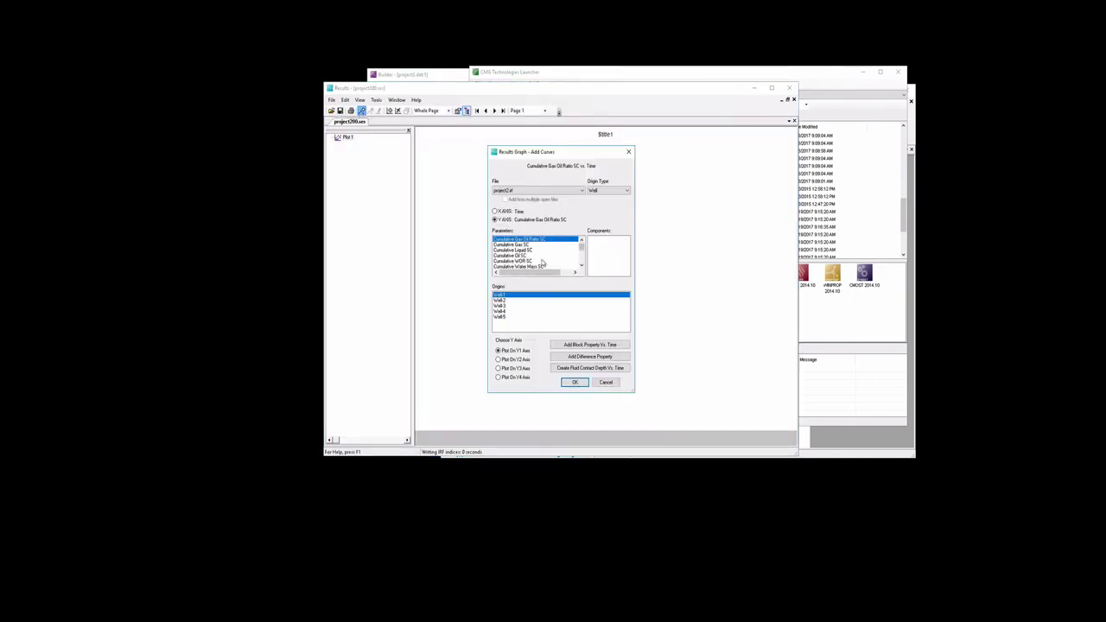
Choose Water Rate SC versus time as the plotted parameter for Well-1.
{"action": "scroll", "coordinate": [581, 249], "scroll_direction": "down", "scroll_amount": 3}
{"action": "scroll", "coordinate": [581, 249], "scroll_direction": "down", "scroll_amount": 2}
{"action": "left_click", "coordinate": [581, 266]}
{"action": "left_click", "coordinate": [582, 266]}
{"action": "left_click", "coordinate": [582, 266]}
{"action": "left_click", "coordinate": [581, 266]}
{"action": "left_click", "coordinate": [582, 267]}
{"action": "left_click", "coordinate": [581, 266]}
{"action": "left_click", "coordinate": [582, 266]}
{"action": "left_click", "coordinate": [582, 266]}
{"action": "left_click", "coordinate": [581, 266]}
{"action": "left_click", "coordinate": [581, 266]}
{"action": "left_click", "coordinate": [581, 266]}
{"action": "left_click", "coordinate": [582, 266]}
{"action": "left_click", "coordinate": [581, 266]}
{"action": "left_click", "coordinate": [581, 266]}
{"action": "left_click", "coordinate": [581, 266]}
{"action": "left_click", "coordinate": [582, 266]}
{"action": "left_click", "coordinate": [581, 266]}
{"action": "left_click", "coordinate": [581, 266]}
{"action": "left_click", "coordinate": [582, 266]}
{"action": "left_click", "coordinate": [581, 266]}
{"action": "left_click", "coordinate": [581, 266]}
{"action": "left_click", "coordinate": [582, 266]}
{"action": "left_click", "coordinate": [582, 266]}
{"action": "left_click", "coordinate": [581, 266]}
{"action": "left_click", "coordinate": [581, 266]}
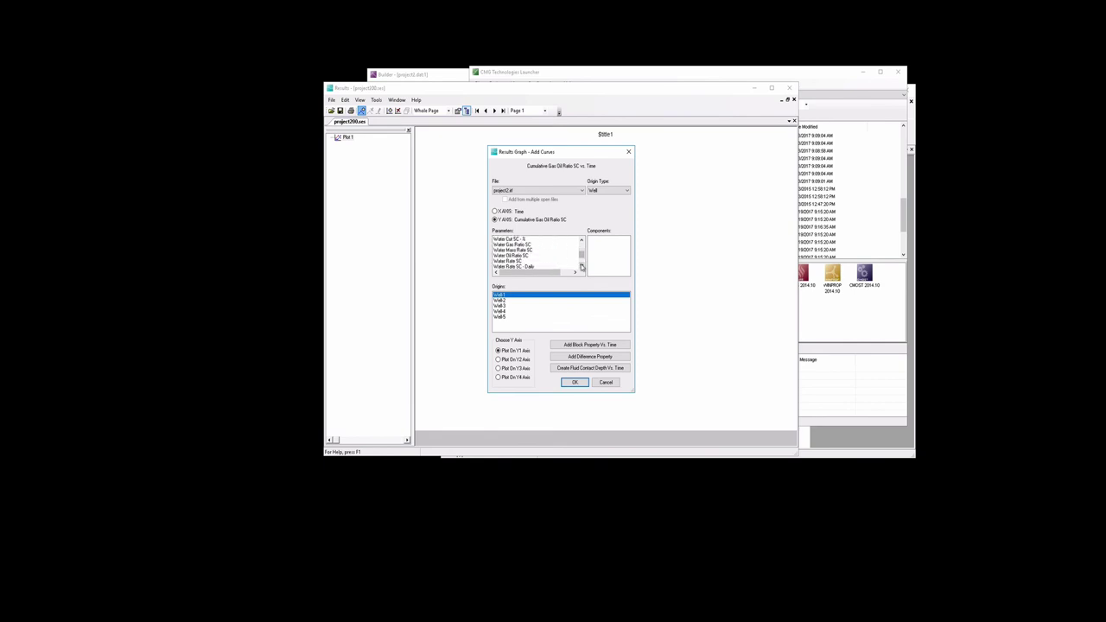
{"action": "left_click", "coordinate": [530, 261]}
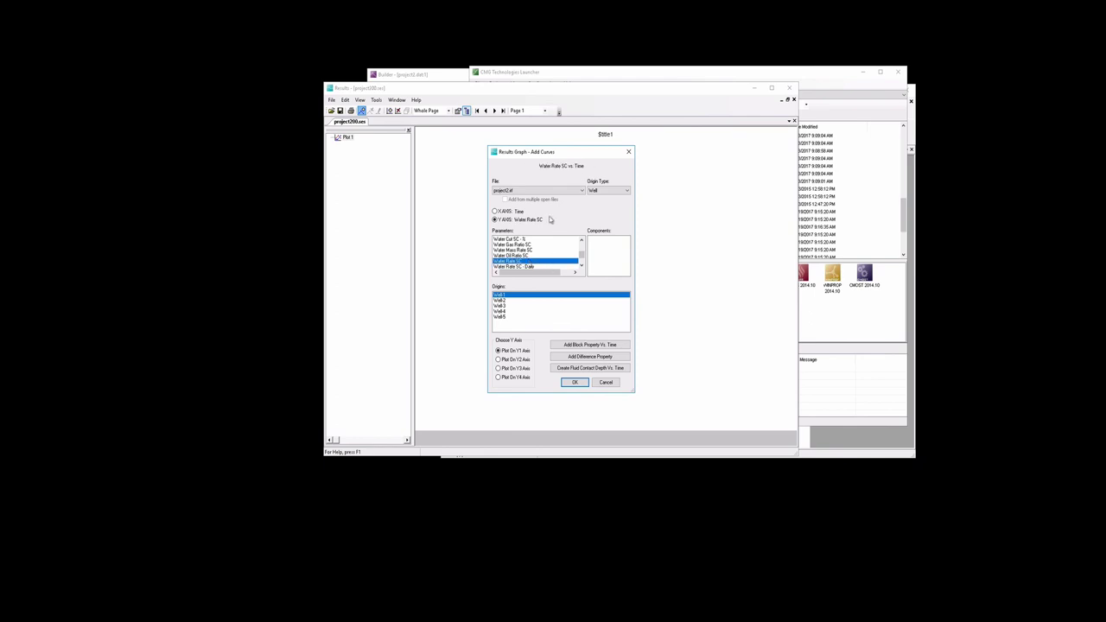
Plot the Well-1 water rate and add Water Rate SC curves for Well-2 and Well-3.
{"action": "left_click", "coordinate": [569, 383]}
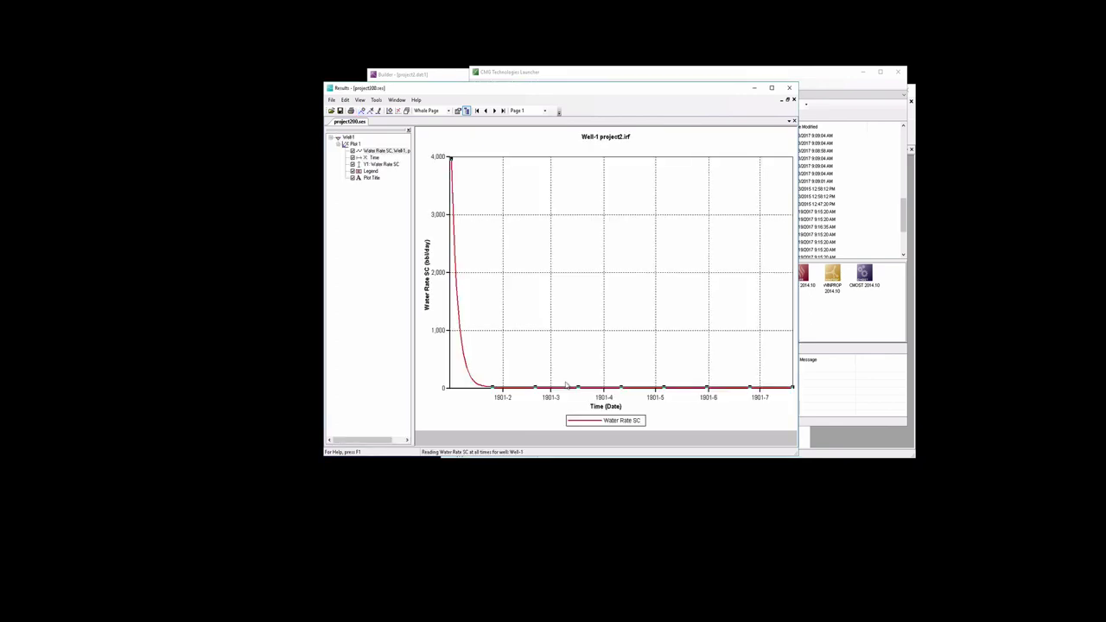
{"action": "left_click", "coordinate": [363, 111]}
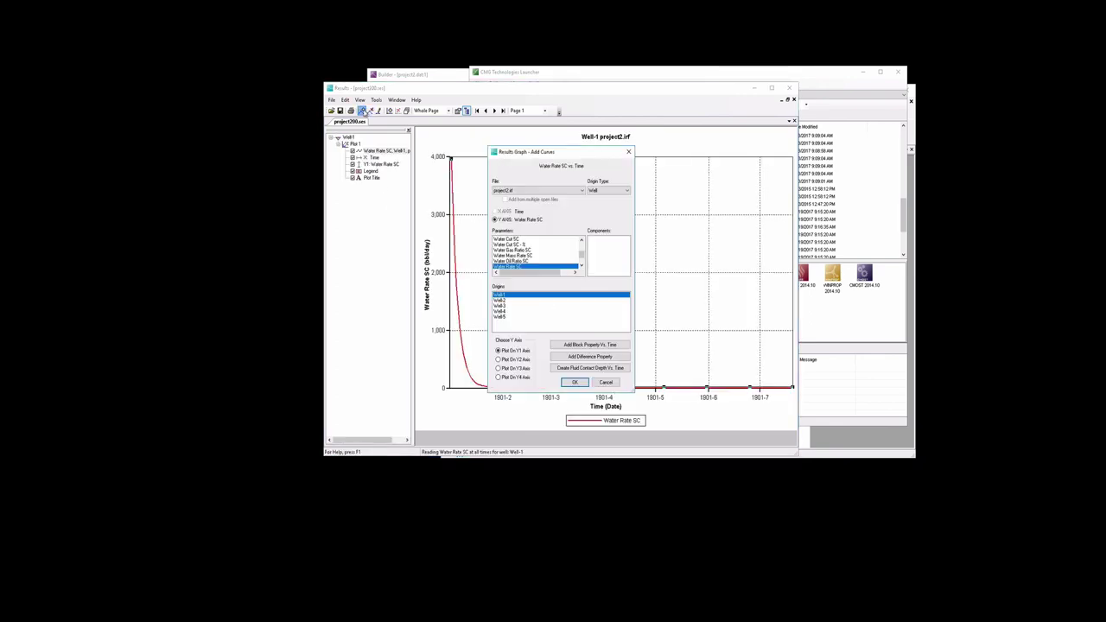
{"action": "left_click", "coordinate": [505, 300]}
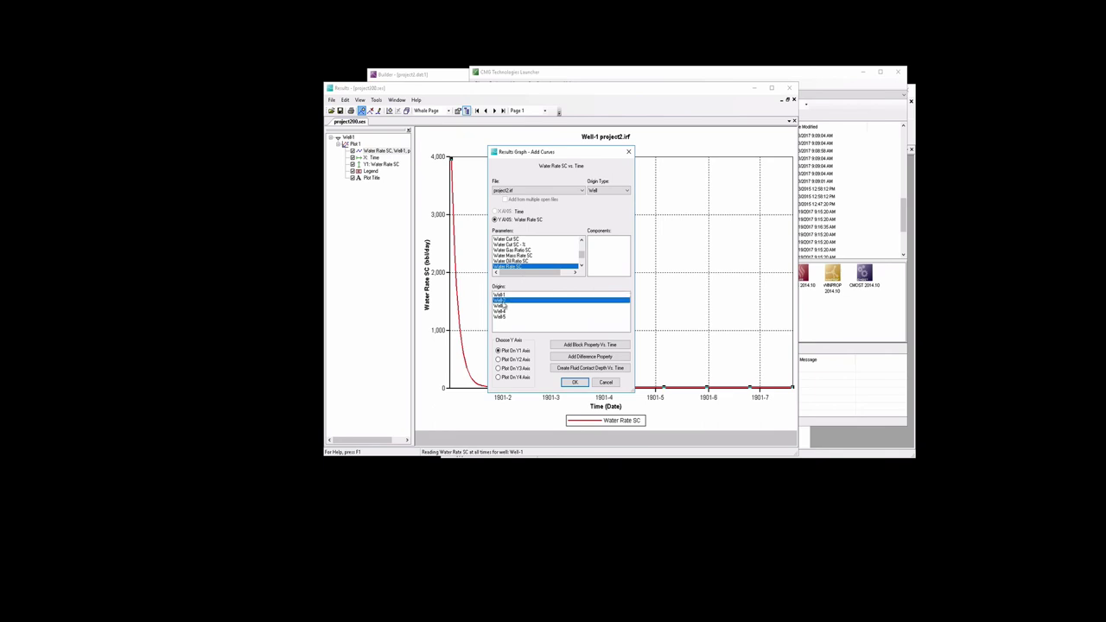
{"action": "left_click", "coordinate": [575, 383]}
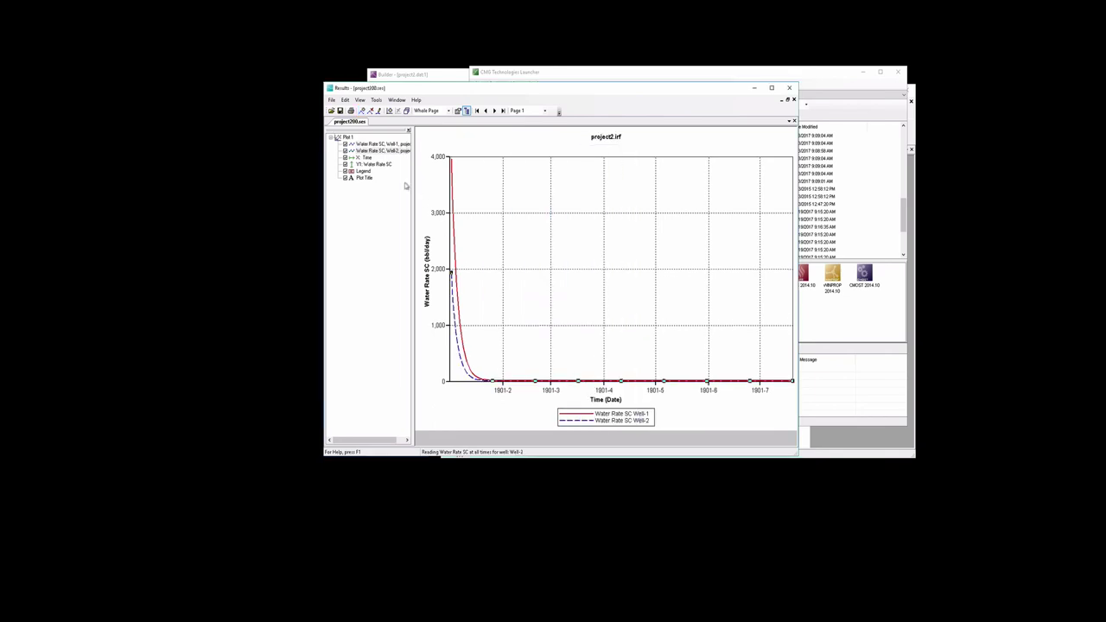
{"action": "left_click", "coordinate": [363, 111]}
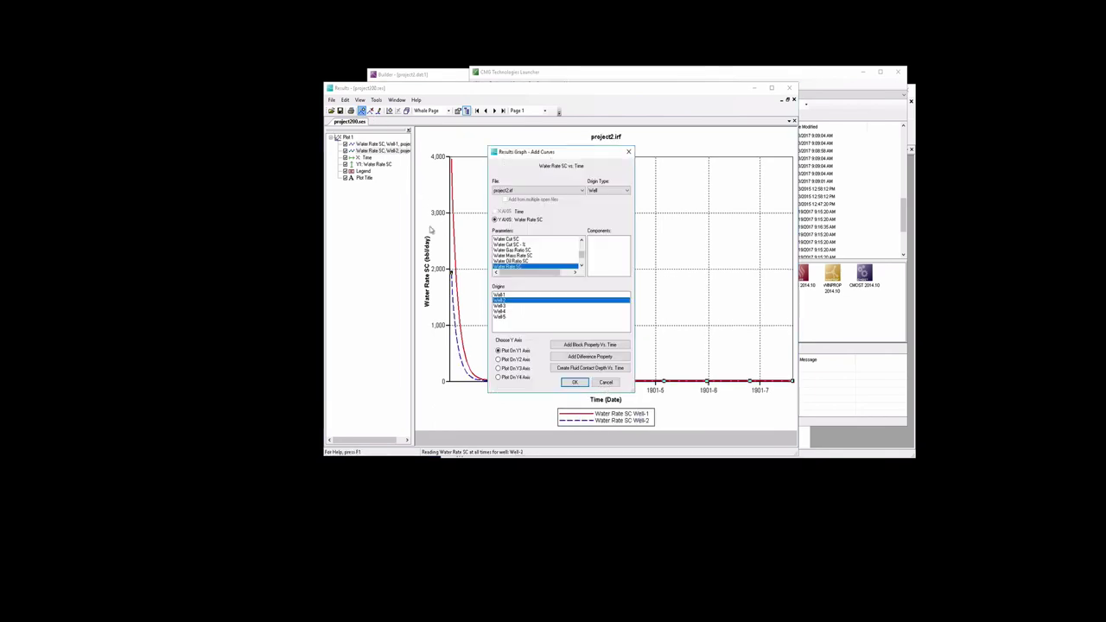
{"action": "left_click", "coordinate": [499, 305]}
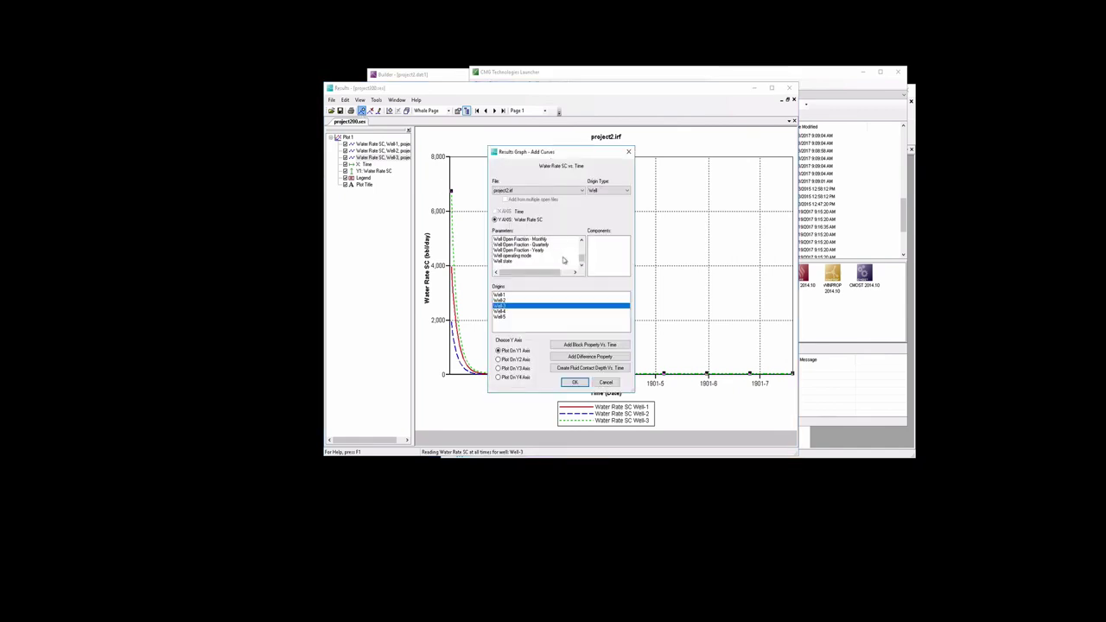
Add a Well Bottomhole Pressure curve for Well-5 on the second Y axis.
{"action": "left_click", "coordinate": [582, 241]}
{"action": "left_click", "coordinate": [582, 241]}
{"action": "left_click", "coordinate": [582, 241]}
{"action": "left_click", "coordinate": [582, 241]}
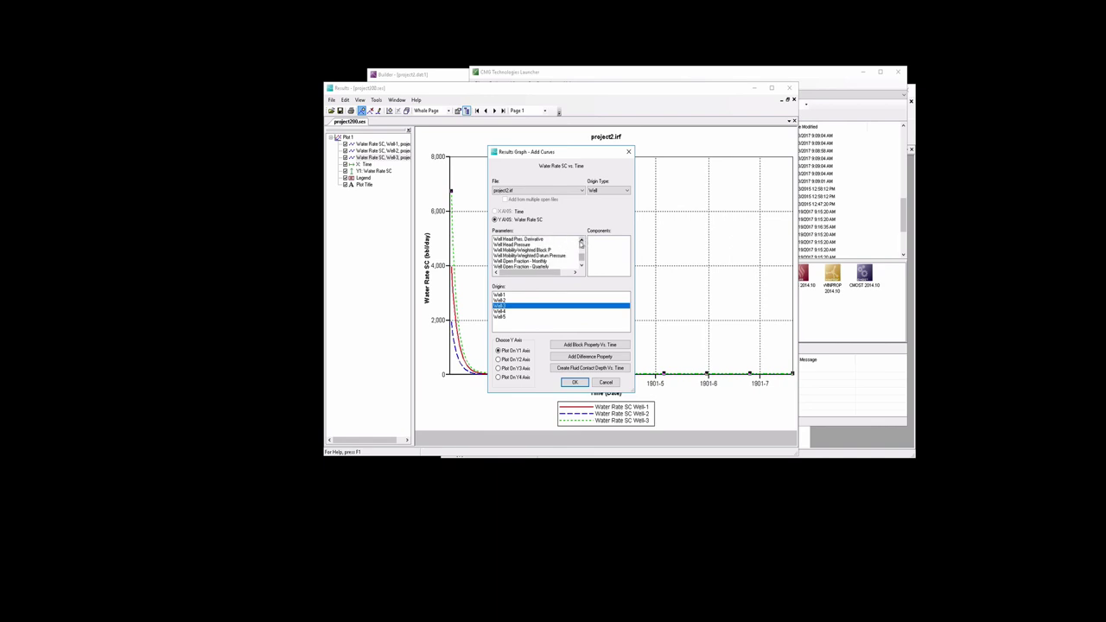
{"action": "left_click", "coordinate": [582, 241]}
{"action": "left_click", "coordinate": [582, 241]}
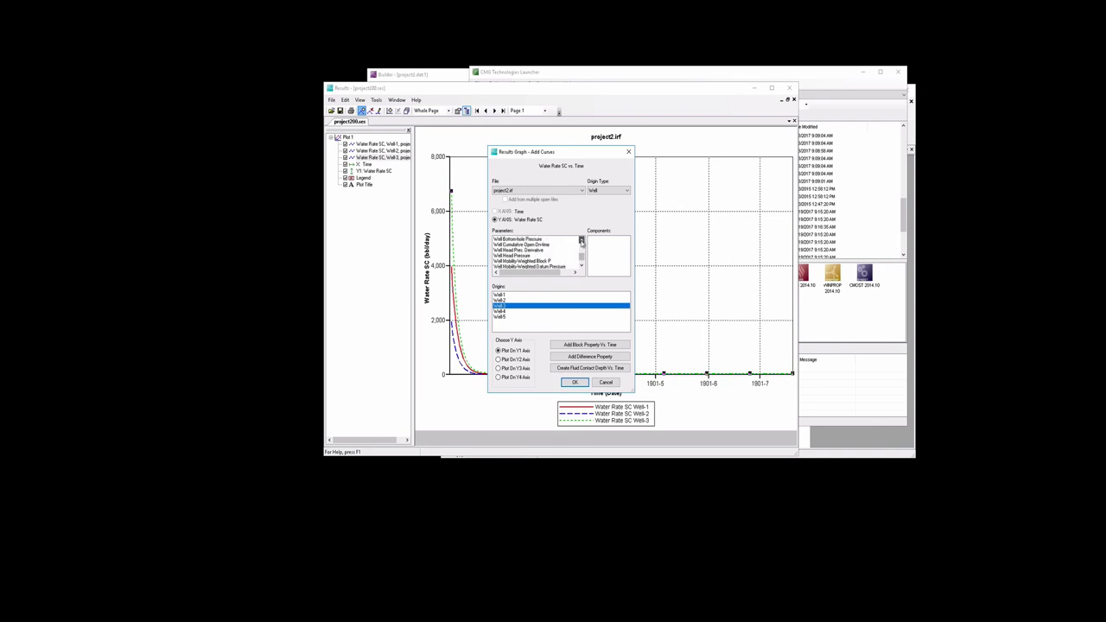
{"action": "left_click", "coordinate": [524, 239]}
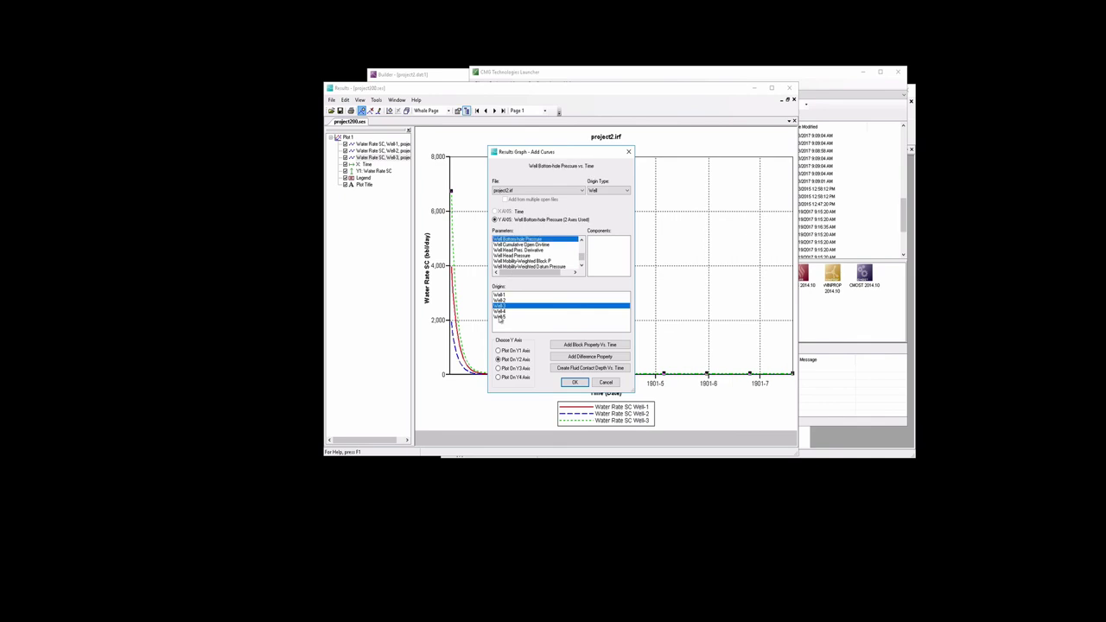
{"action": "left_click", "coordinate": [499, 318]}
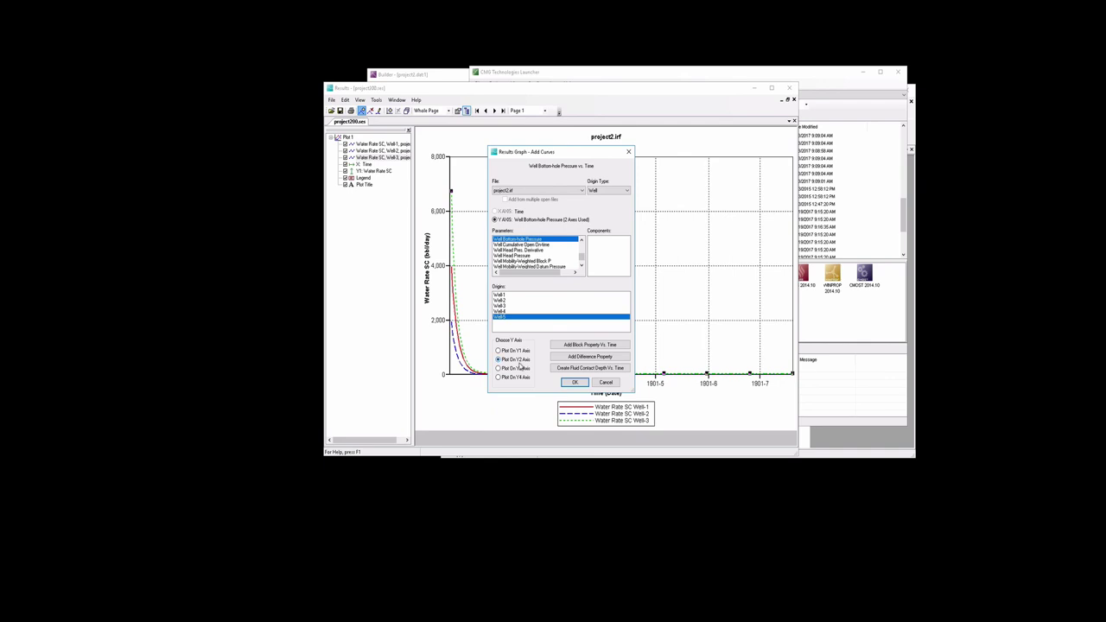
{"action": "left_click", "coordinate": [574, 382]}
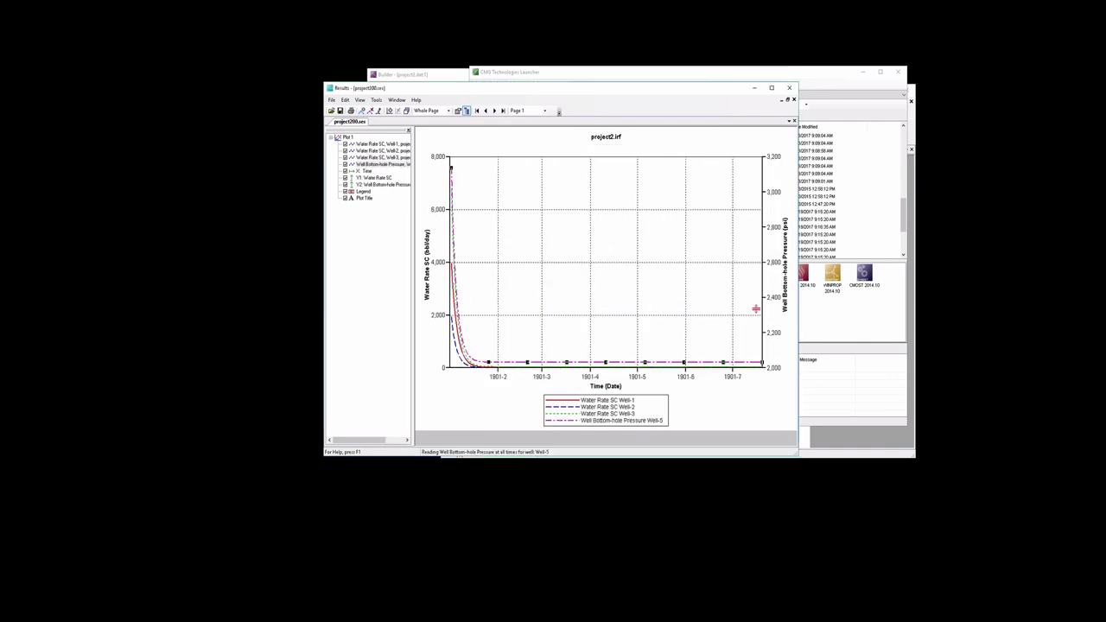
{"action": "mouse_move", "coordinate": [463, 330]}
{"action": "mouse_move", "coordinate": [748, 367]}
{"action": "left_click_drag", "start_coordinate": [704, 90], "coordinate": [694, 117]}
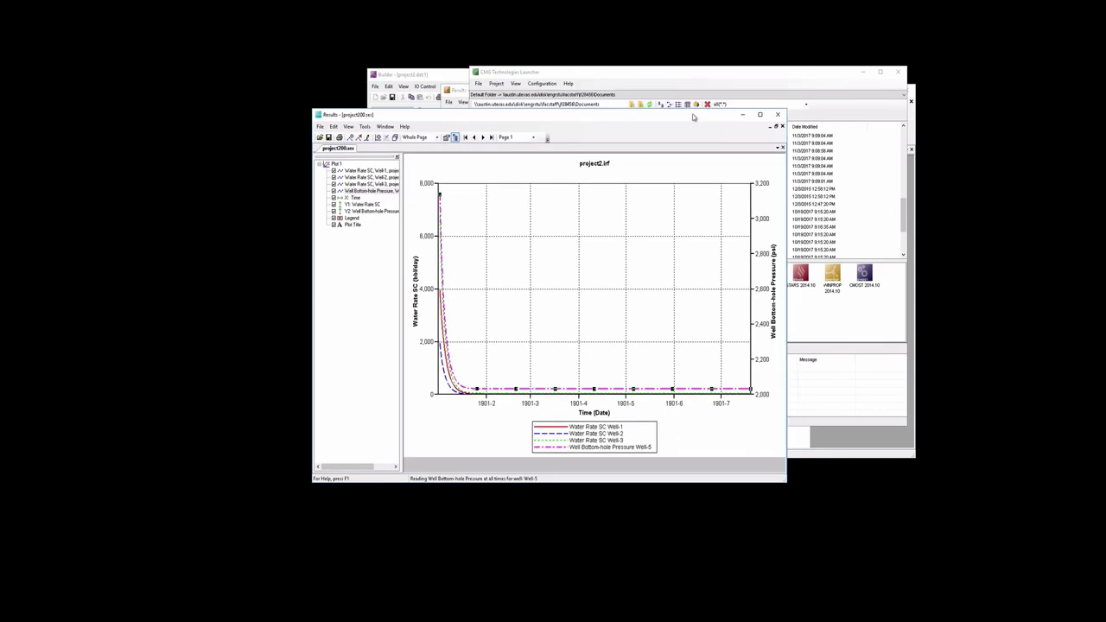